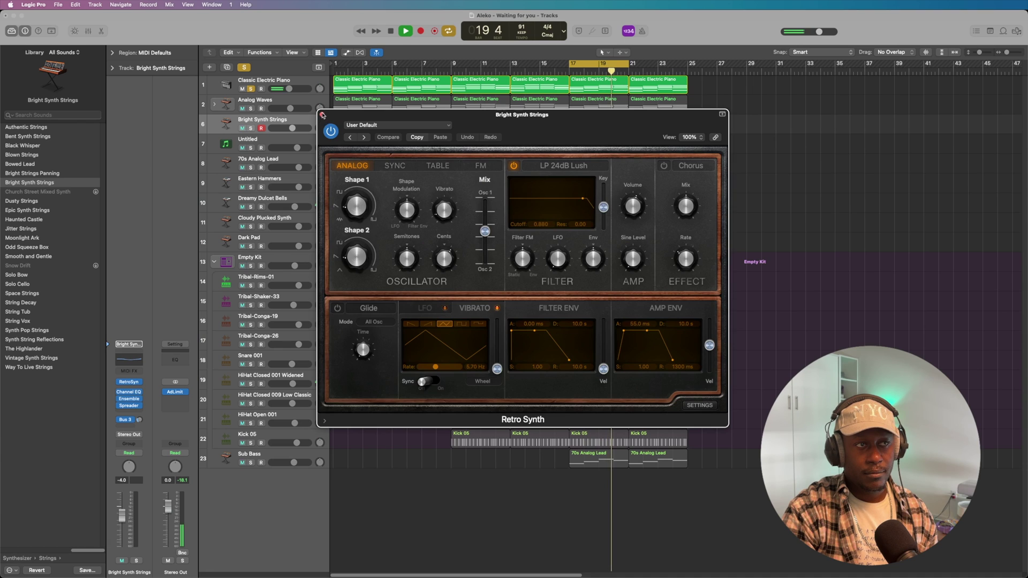
Close the Retro Synth window and open the Classic Electric Piano track's Vintage Electric Piano instrument, keeping its bar 17 region in view.
left_click(322, 115)
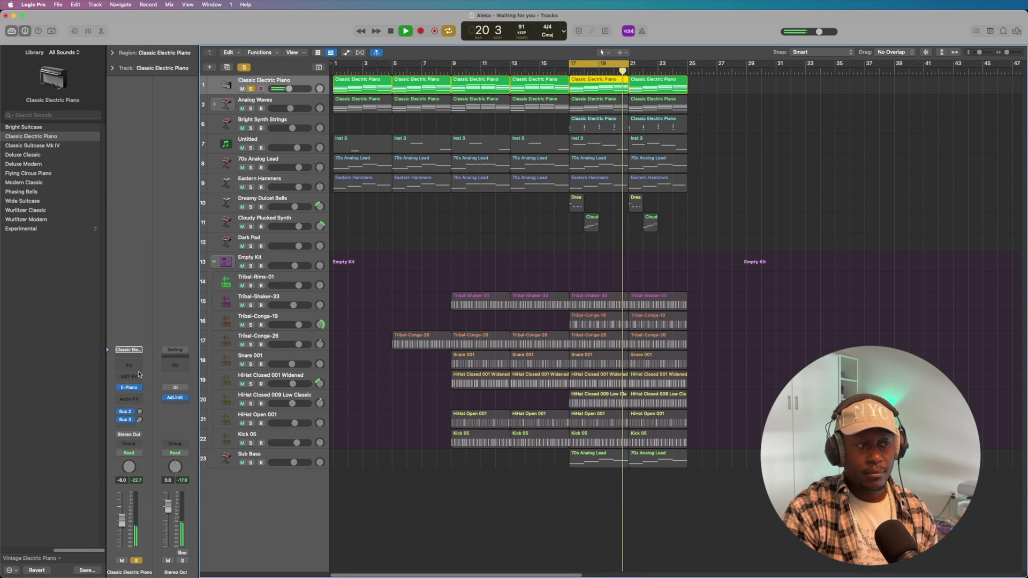
left_click(129, 387)
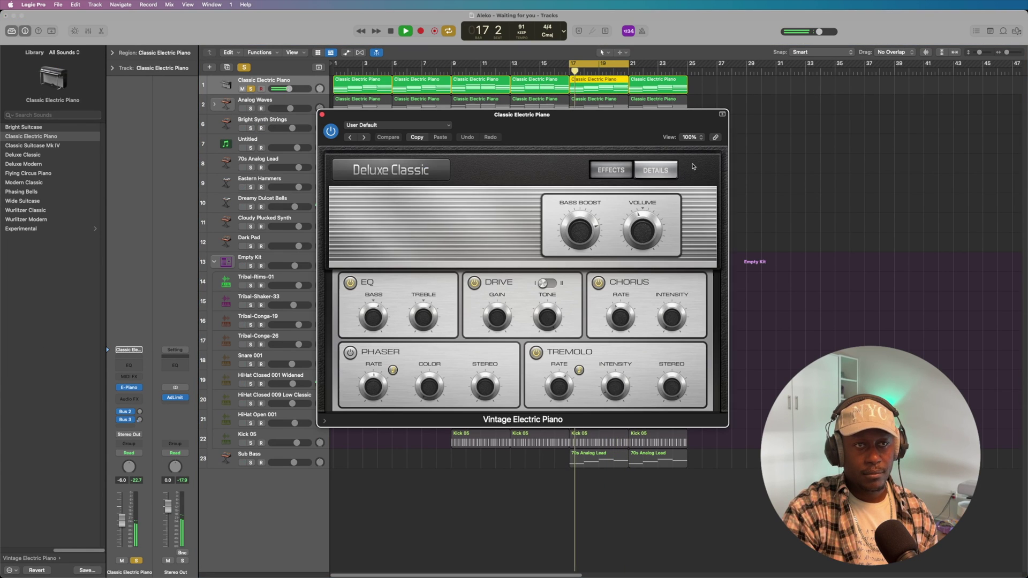
left_click_drag(606, 128, 491, 170)
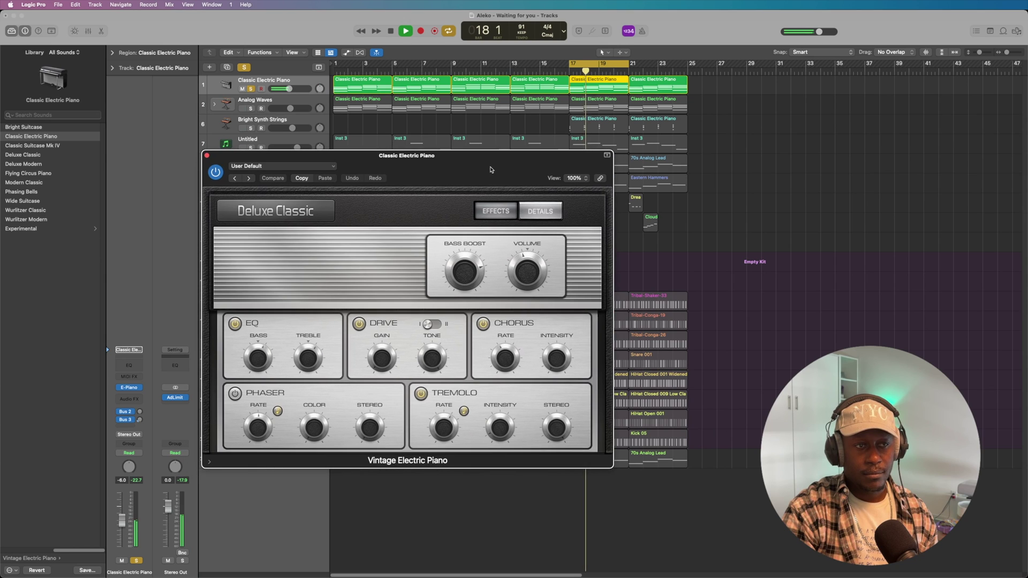
Examine the chord notes of the Classic Electric Piano region at bar 17 in the Piano Roll during playback, and stop playback.
double_click(609, 90)
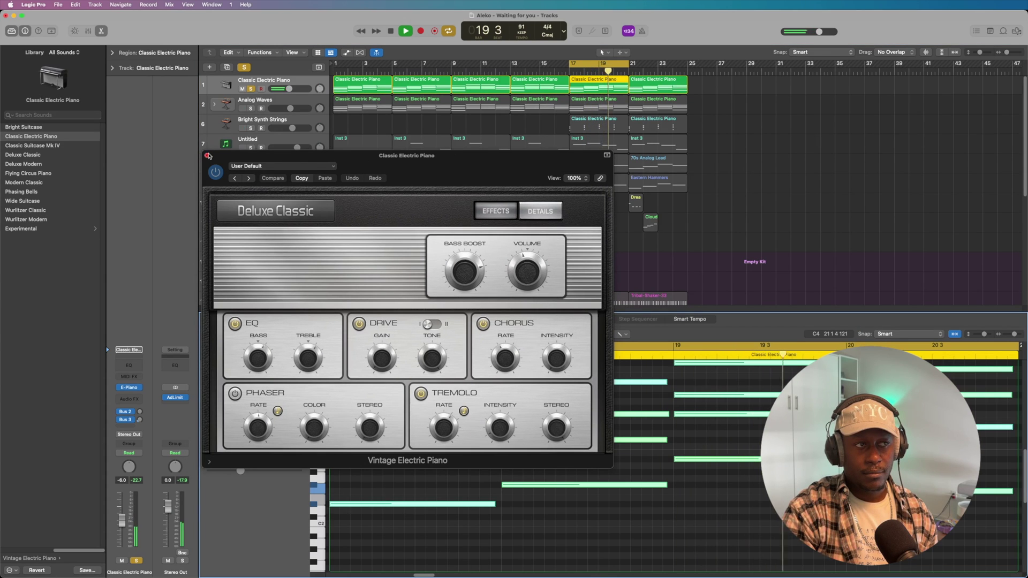
key("v")
scroll(485, 399, "up", 3)
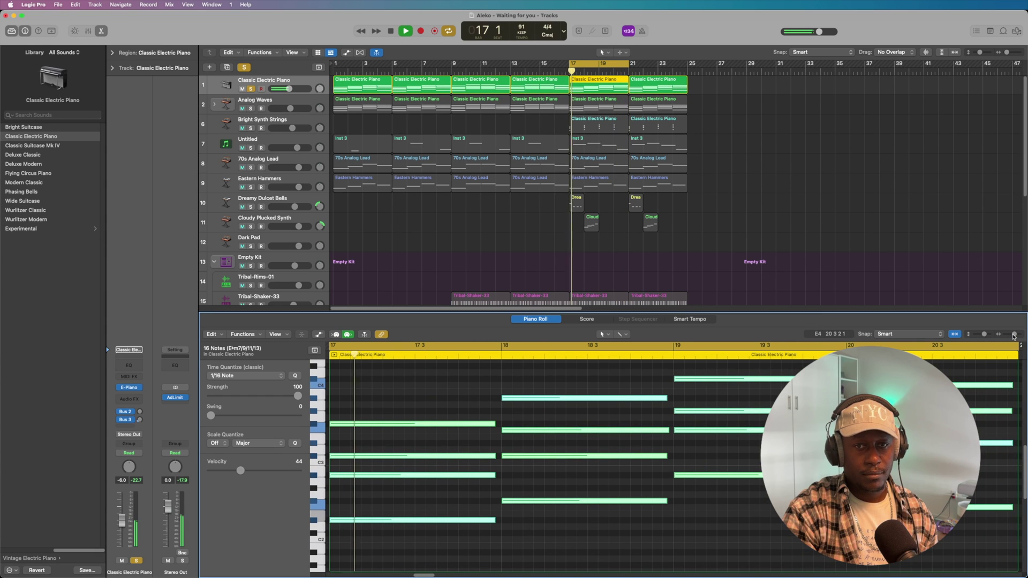
left_click_drag(1016, 335, 1014, 336)
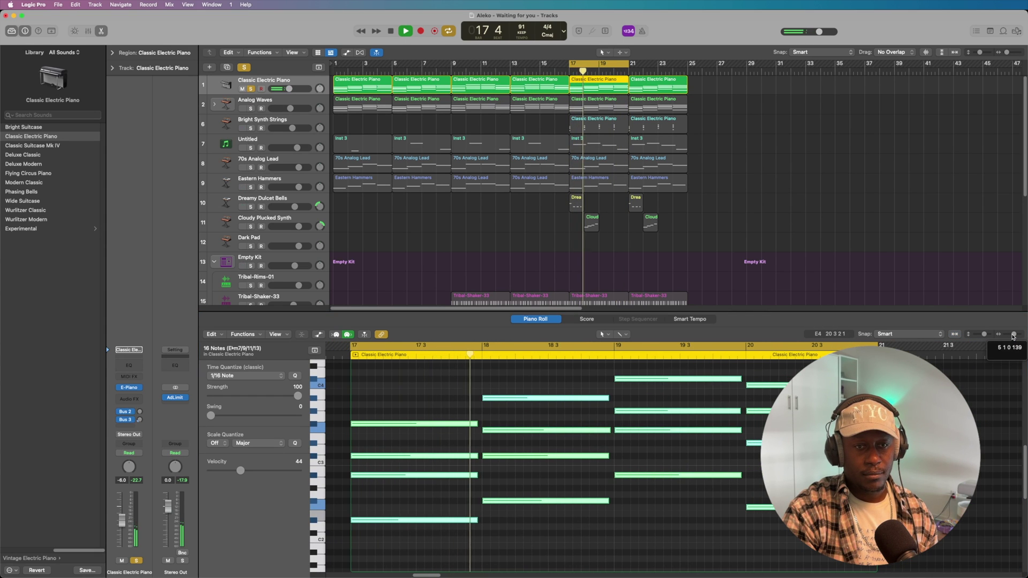
scroll(536, 461, "up", 2)
scroll(535, 466, "up", 1)
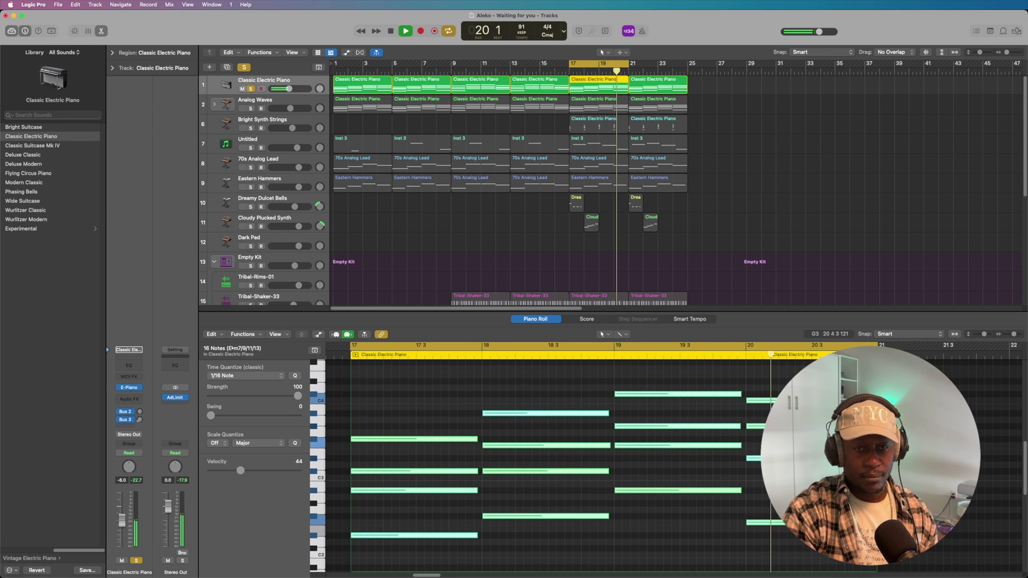
left_click(391, 31)
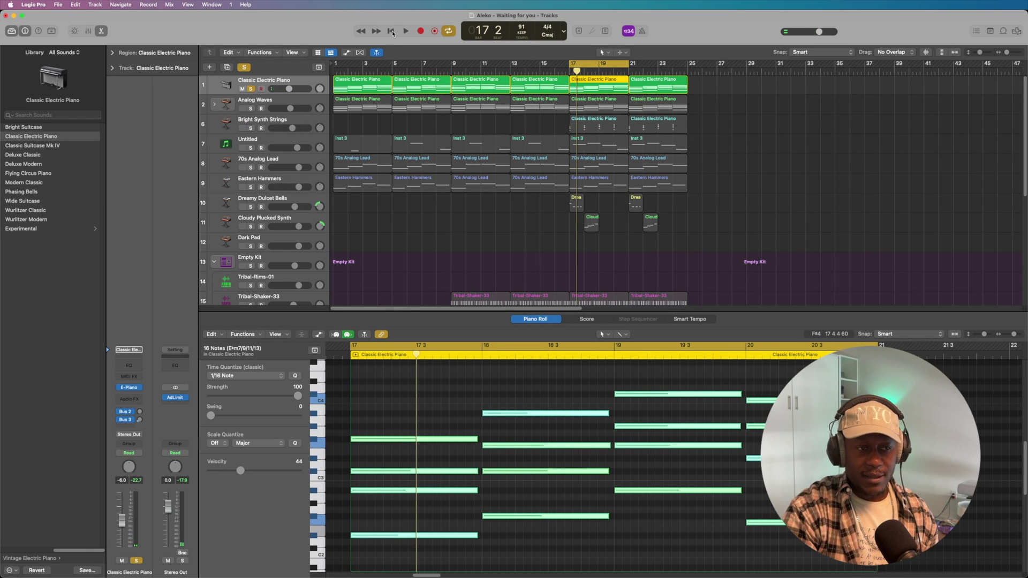
Solo the Analog Waves track and unsolo the Classic Electric Piano track.
left_click(285, 103)
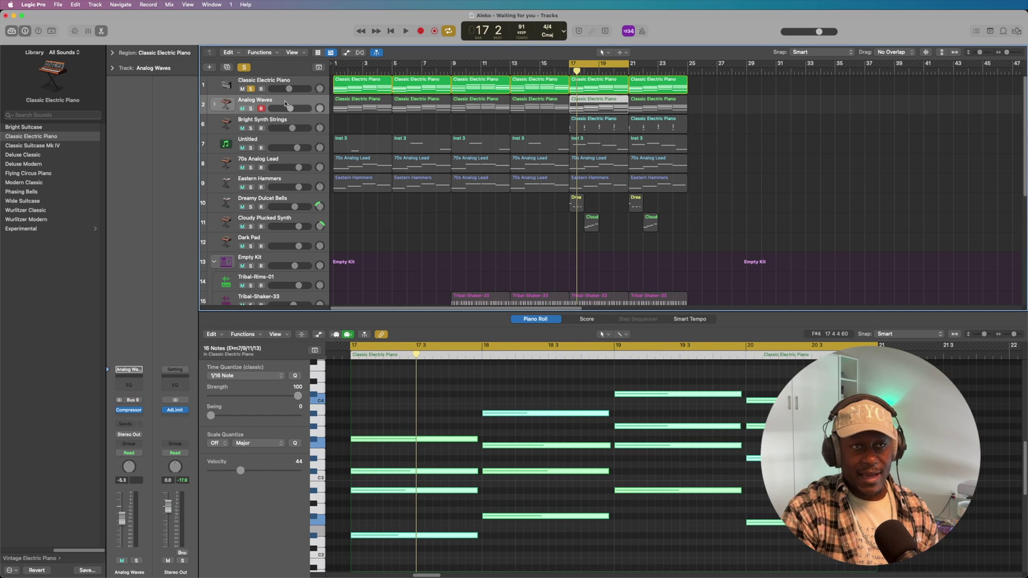
left_click(250, 109)
left_click(251, 88)
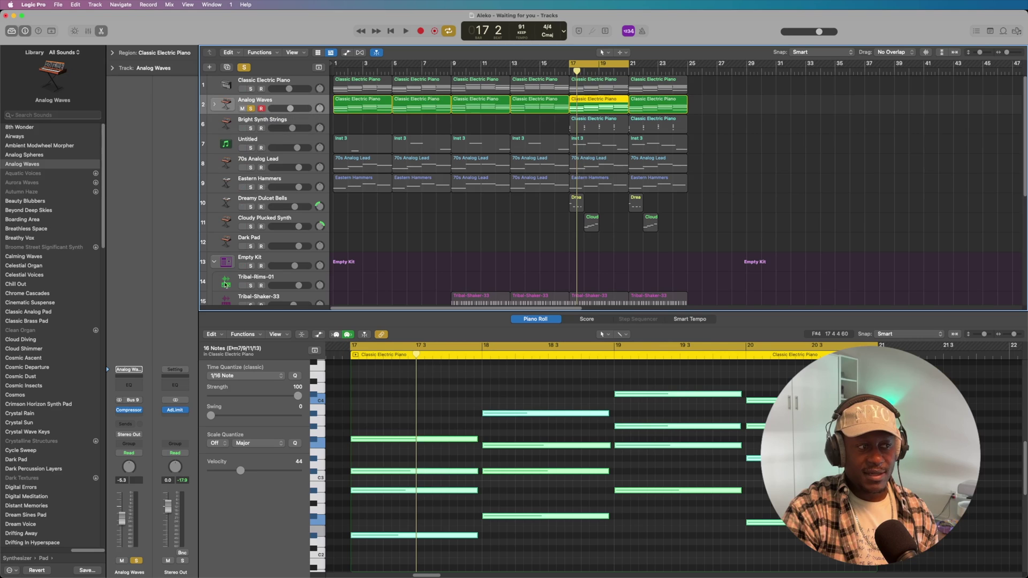
Expand the Analog Waves track stack and show its ES2 synthesizer window beside the track list.
left_click(214, 105)
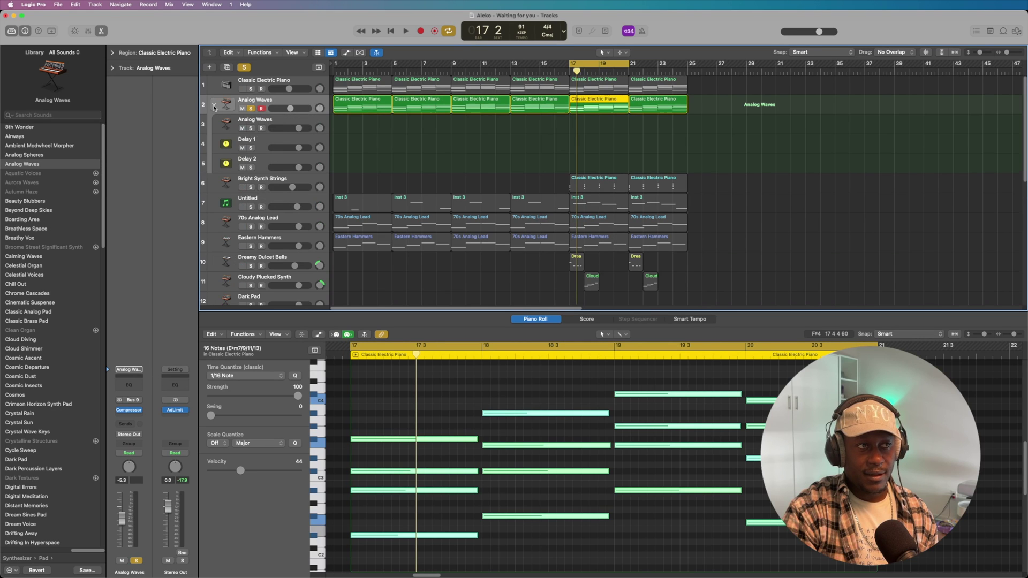
left_click(282, 121)
left_click(134, 389)
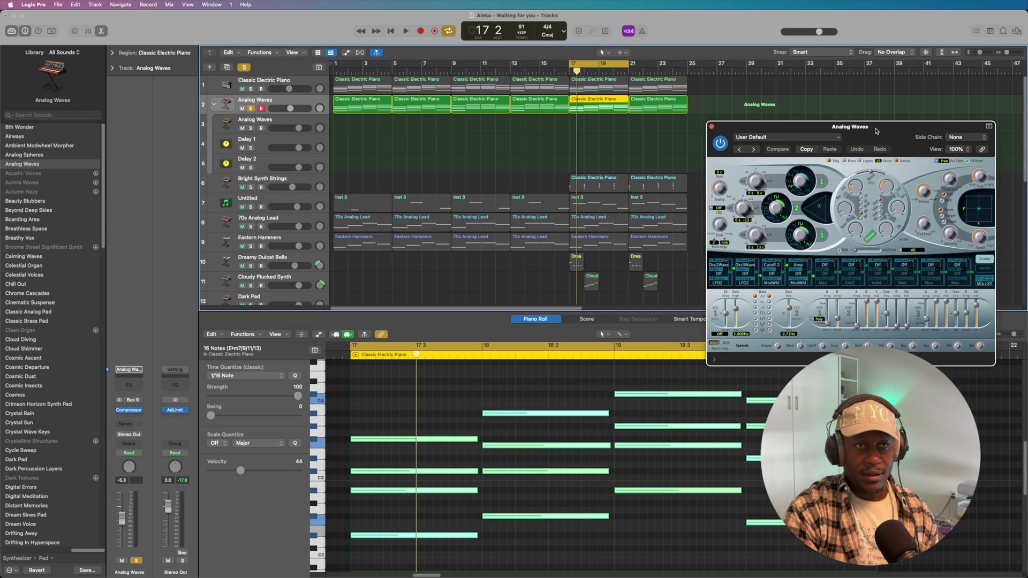
left_click_drag(710, 126, 497, 126)
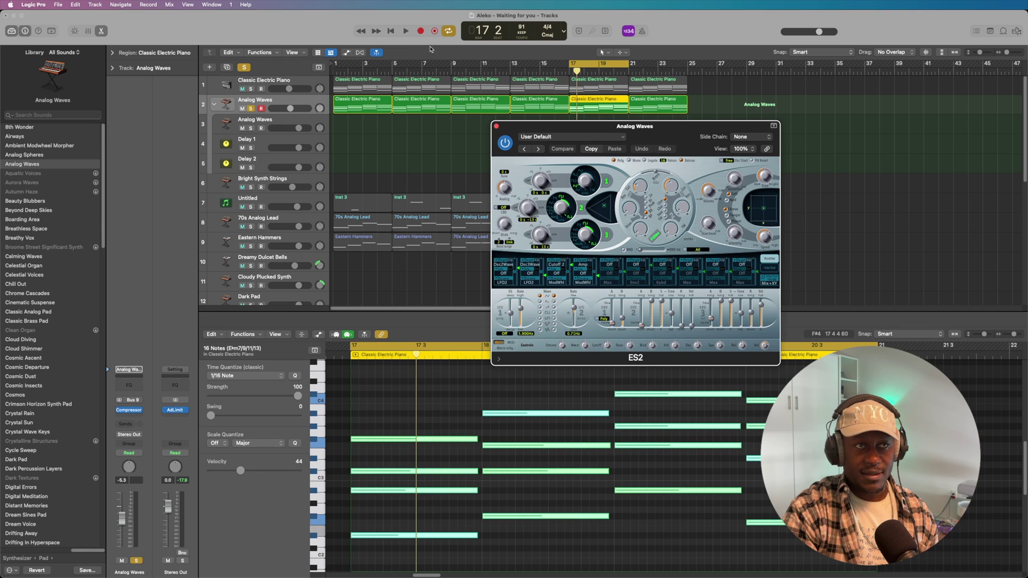
Listen to the soloed Analog Waves part, stop playback and close the ES2 window.
left_click(406, 31)
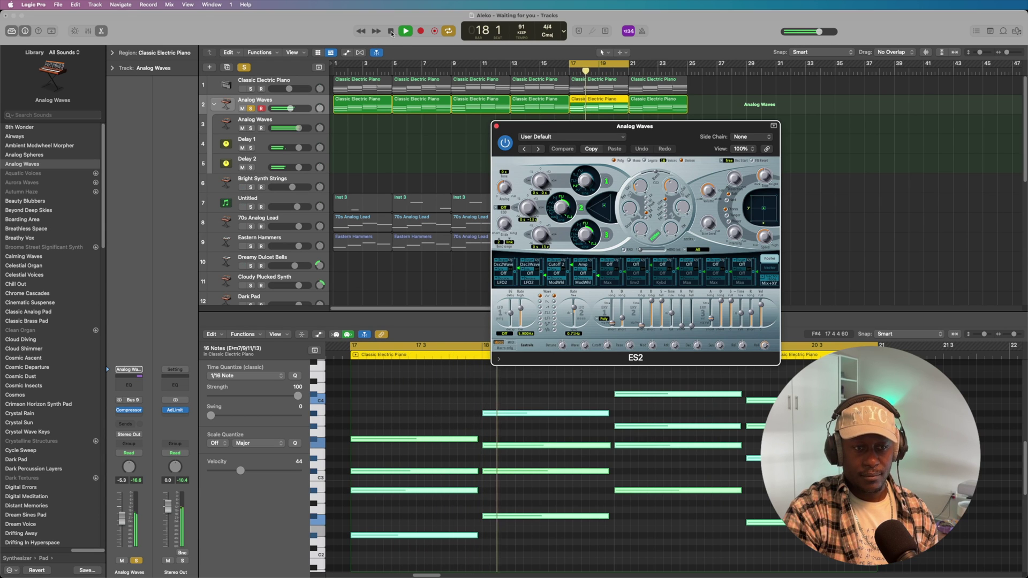
left_click(391, 32)
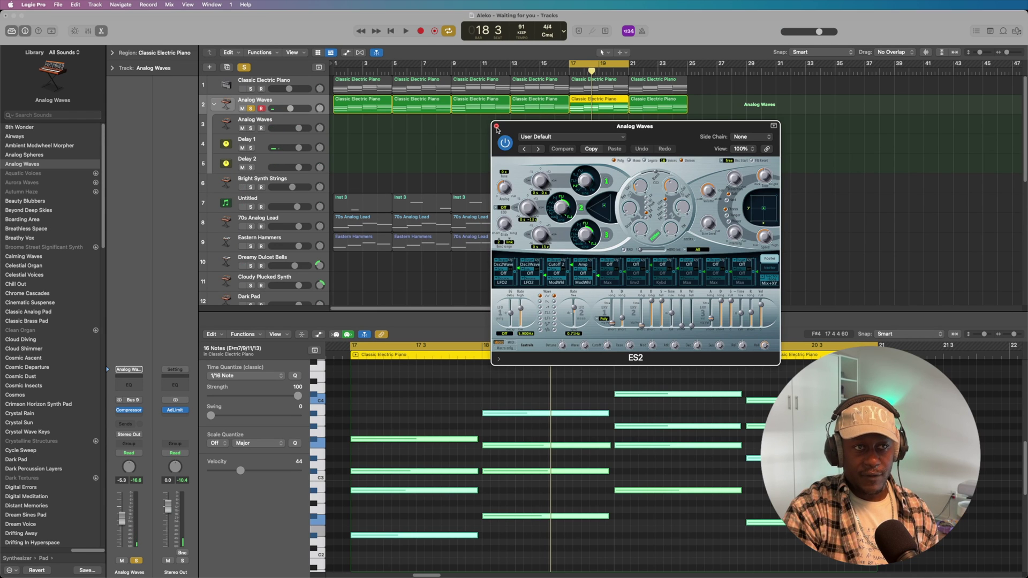
left_click(496, 126)
Solo the Classic Electric Piano together with Analog Waves, listen to both layers and stop playback.
left_click(251, 82)
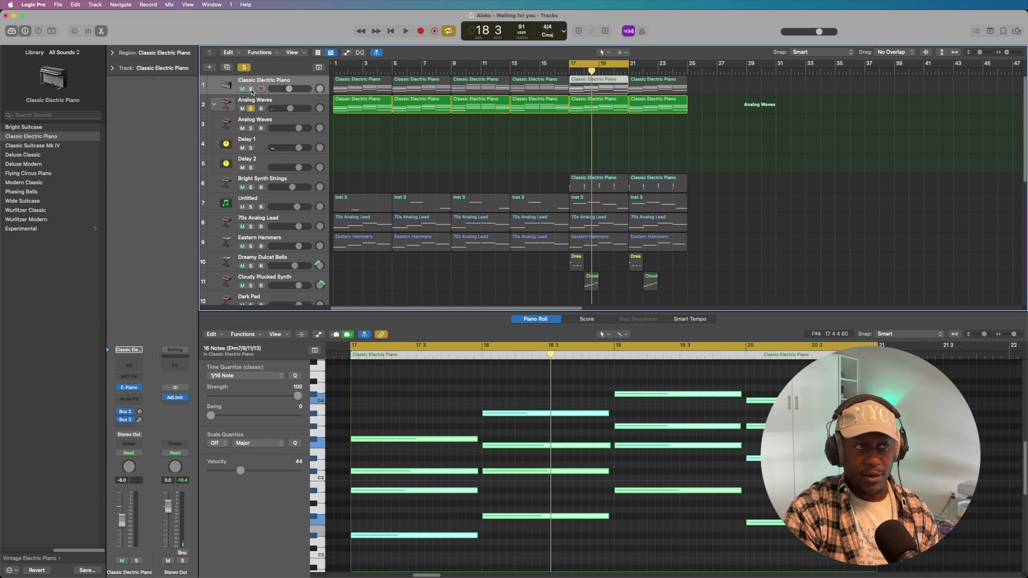
left_click(250, 89)
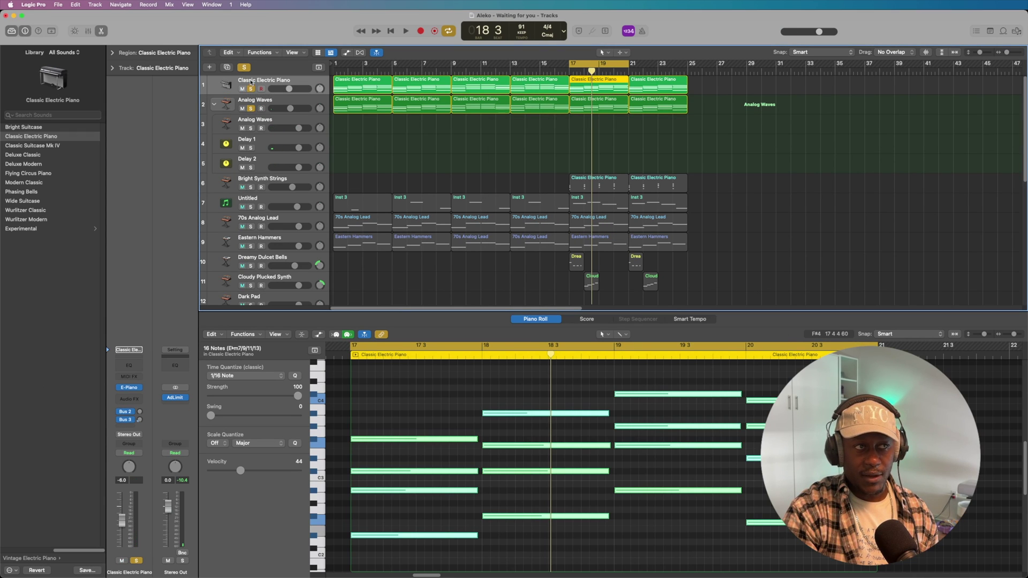
left_click(407, 32)
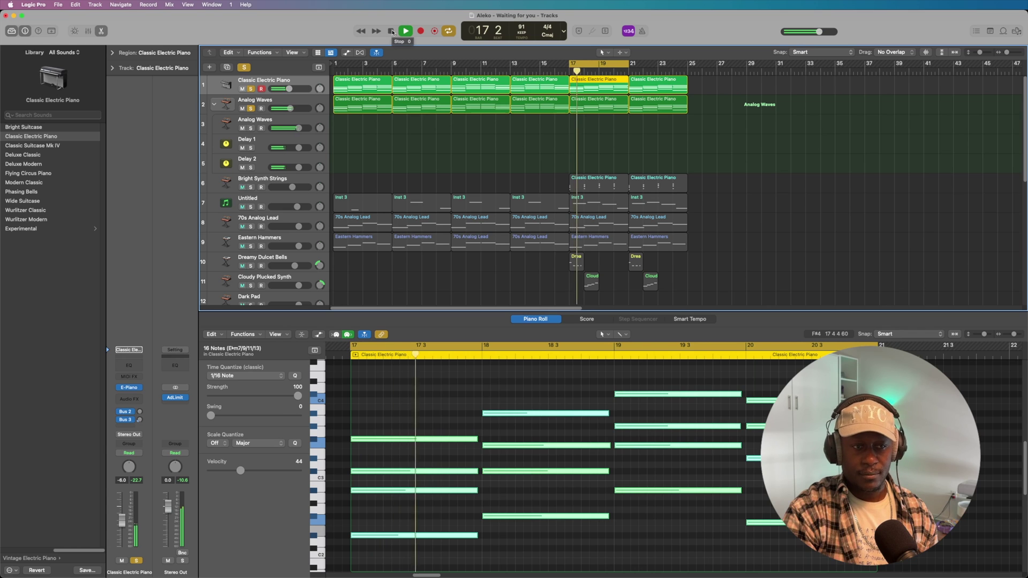
left_click(391, 31)
Select the Bright Synth Strings track and clear the solo state of all tracks.
left_click(579, 106)
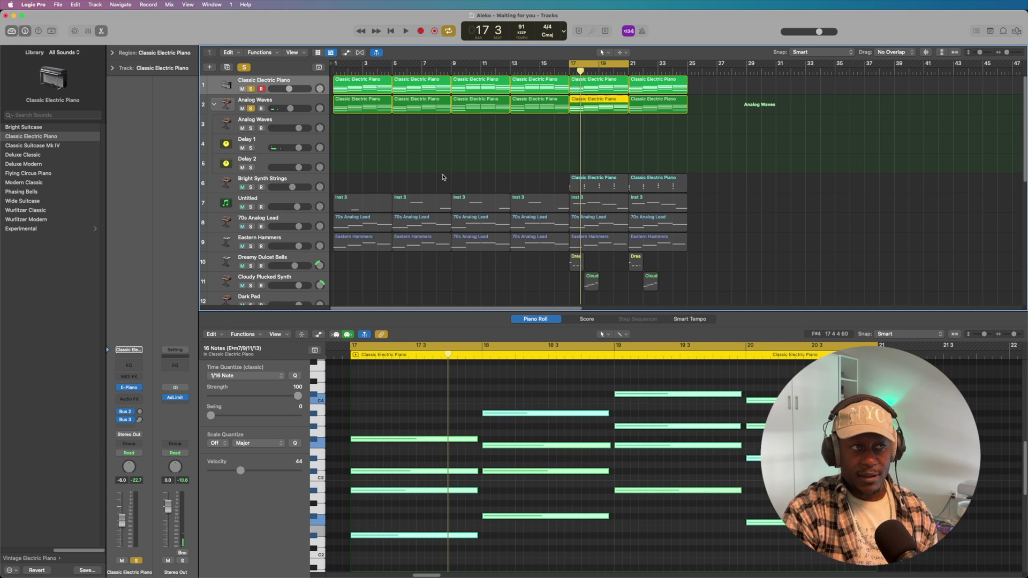
scroll(425, 176, "down", 1)
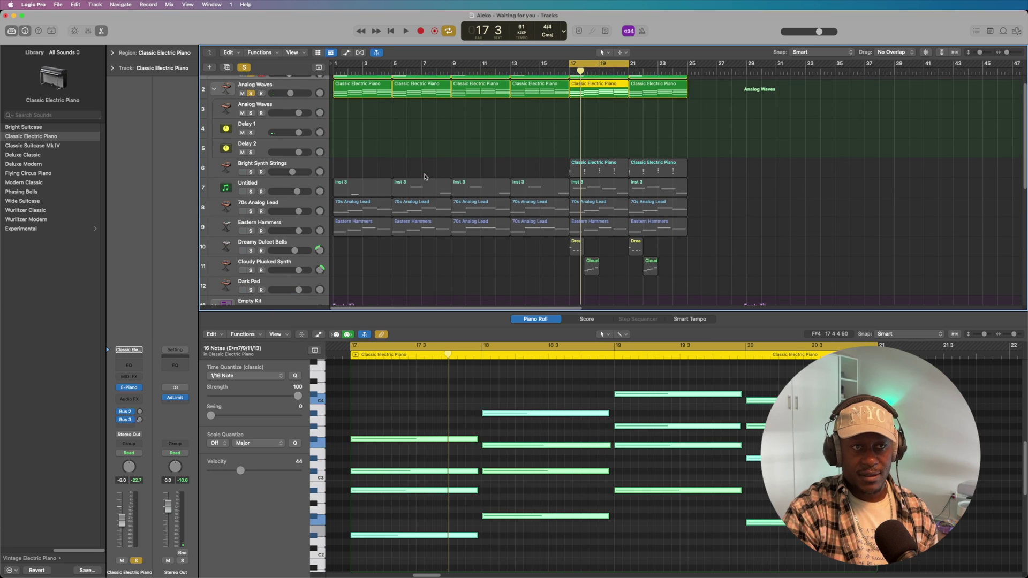
left_click(312, 159)
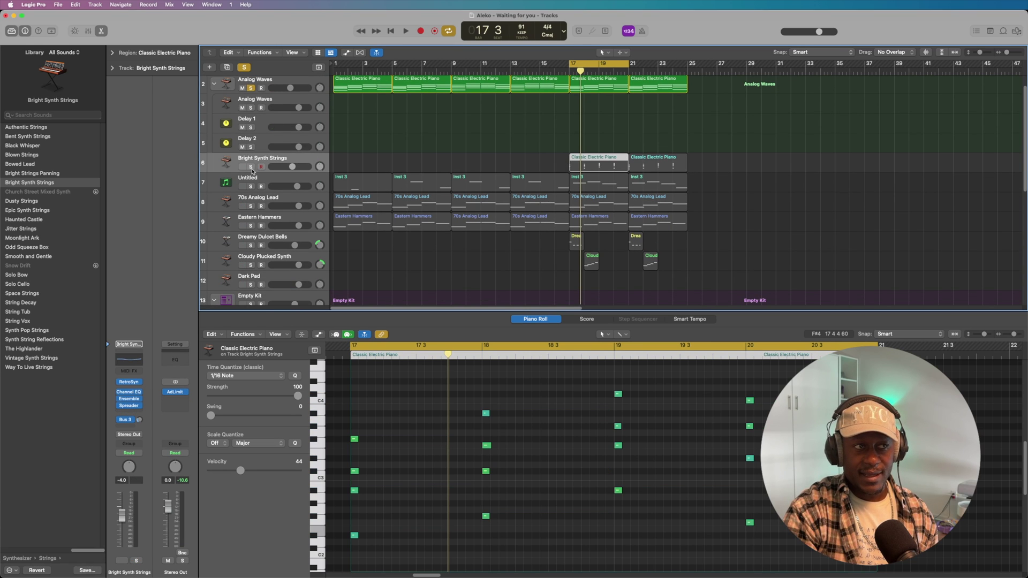
left_click(251, 167)
left_click(245, 67)
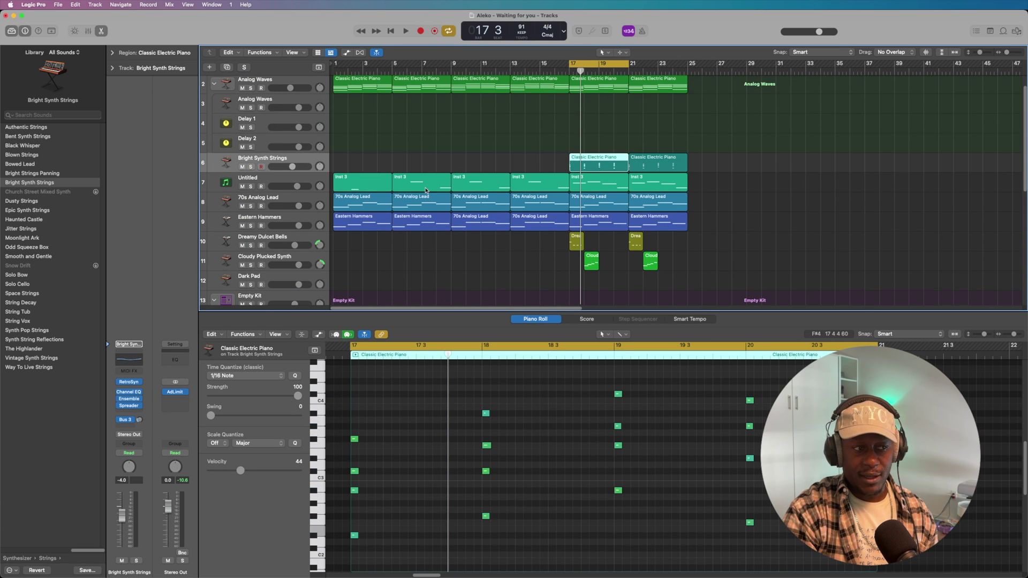
Show the Analog Waves region at bar 17 in the Piano Roll and select all its chord notes.
left_click(586, 89)
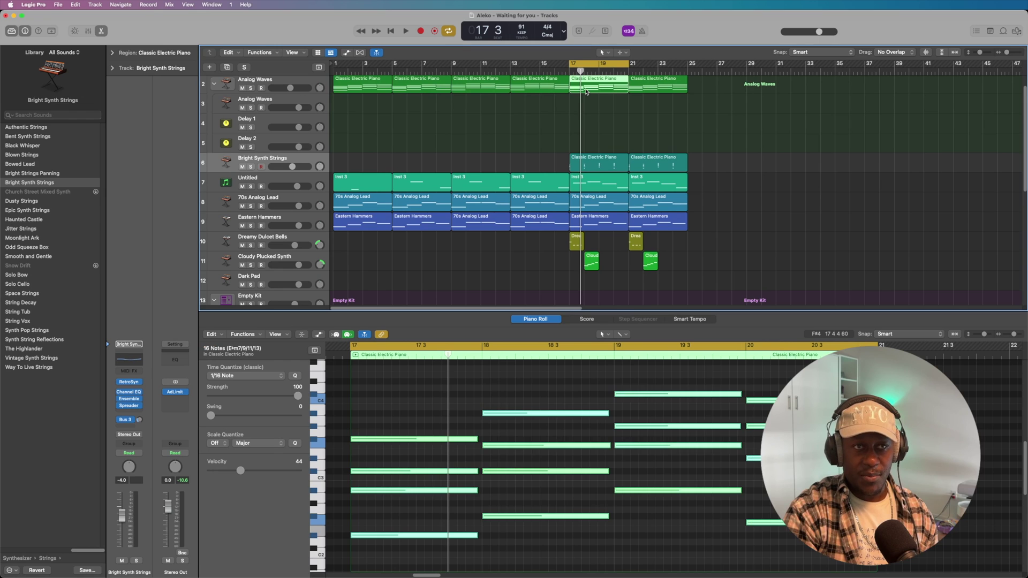
left_click_drag(391, 375, 838, 538)
scroll(838, 538, "down", 1)
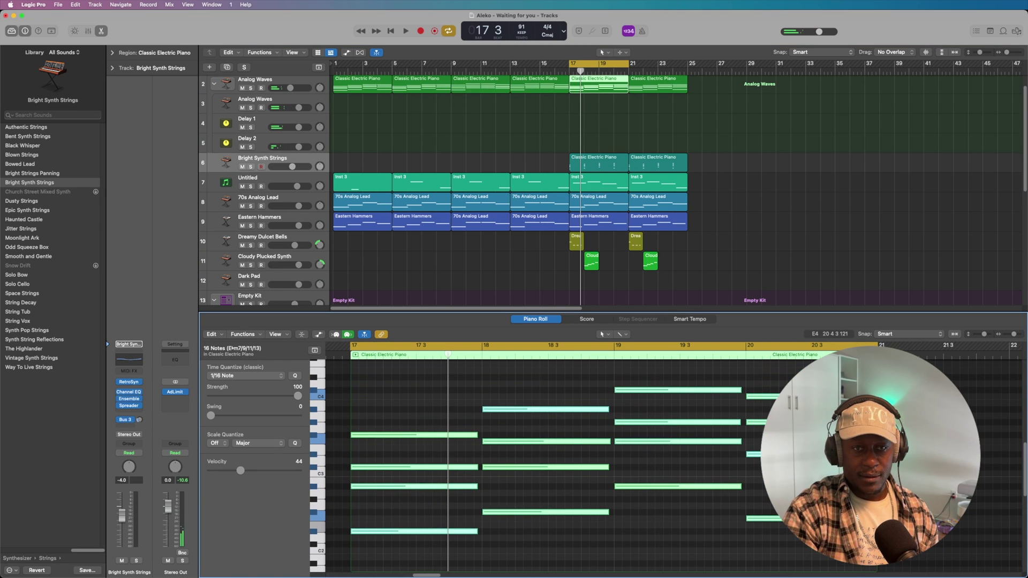
Inspect the Bright Synth Strings track's Retro Synth instrument and close its window.
left_click(305, 158)
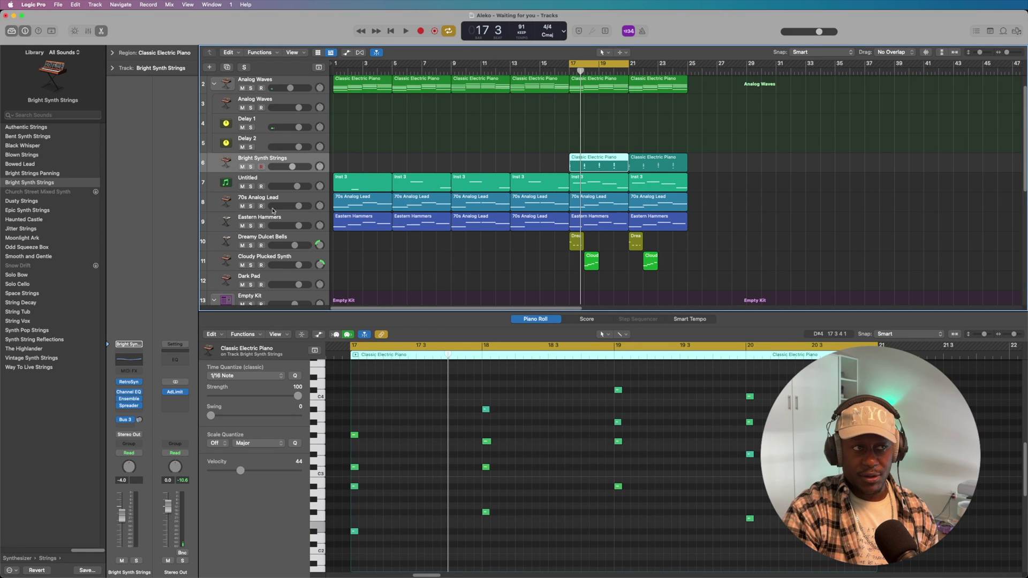
left_click(129, 382)
left_click_drag(530, 118, 388, 127)
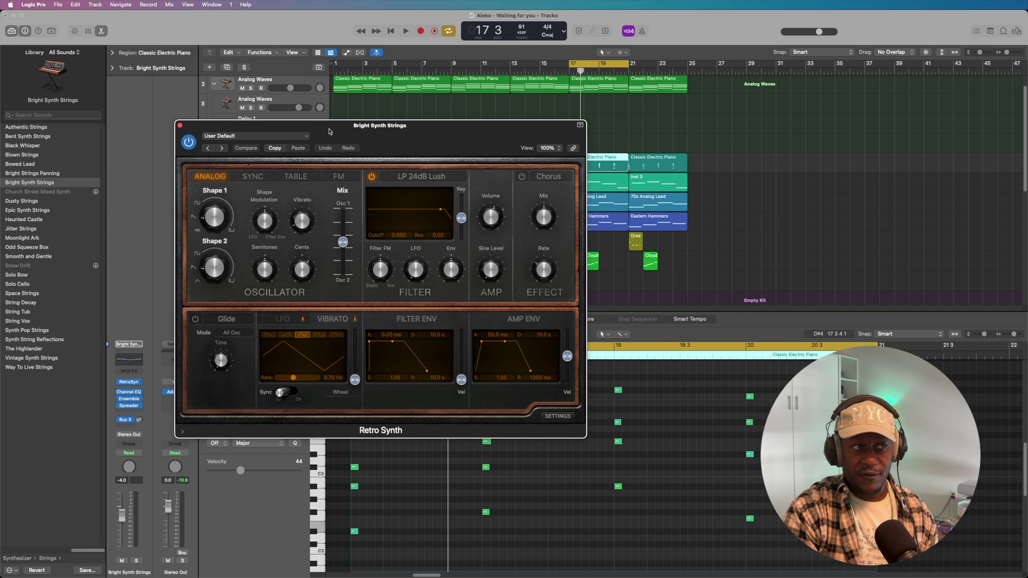
left_click(180, 126)
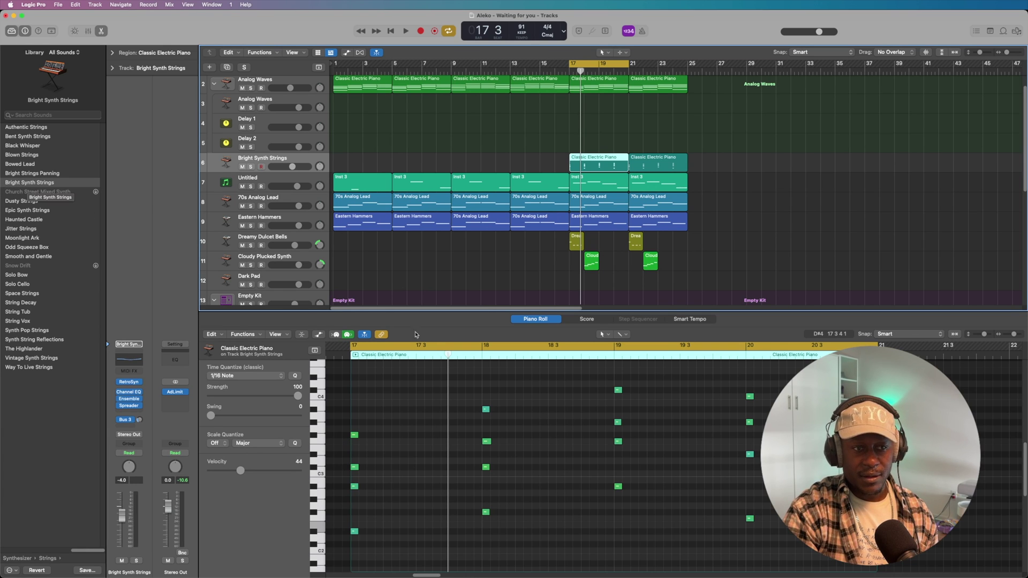
Select and copy all the chord notes of the Analog Waves region at bar 17.
scroll(466, 429, "down", 2)
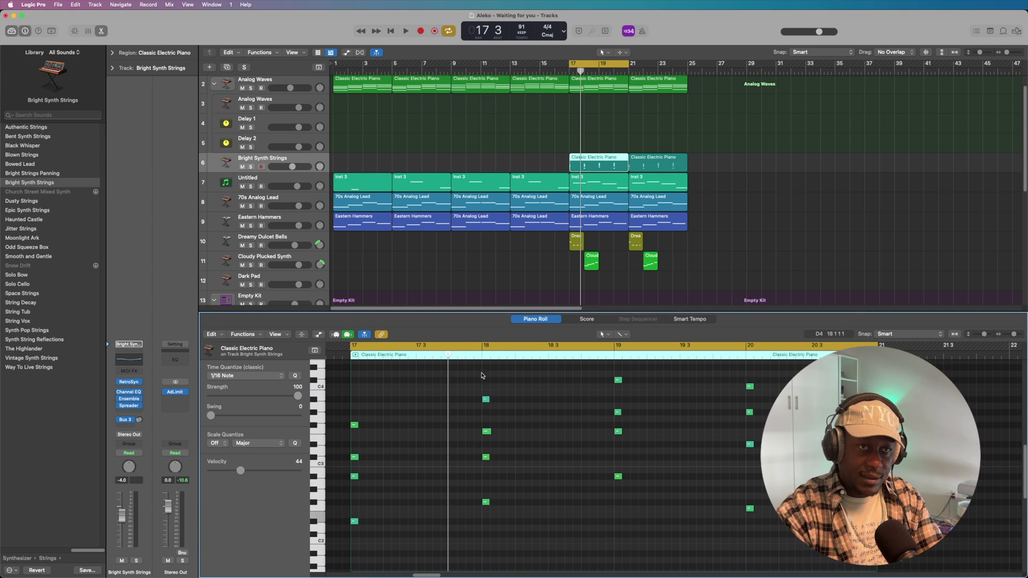
scroll(615, 125, "up", 1)
key("super+a")
key("ctrl+shift+l")
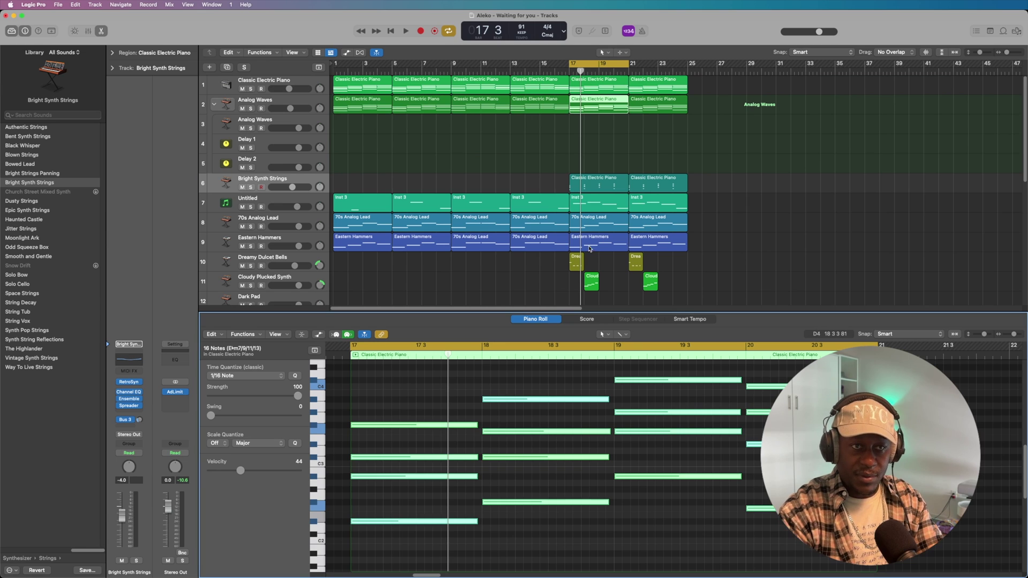
Replace all notes in the Bright Synth Strings region at bar 17 with the copied Analog Waves chord notes.
left_click(589, 187)
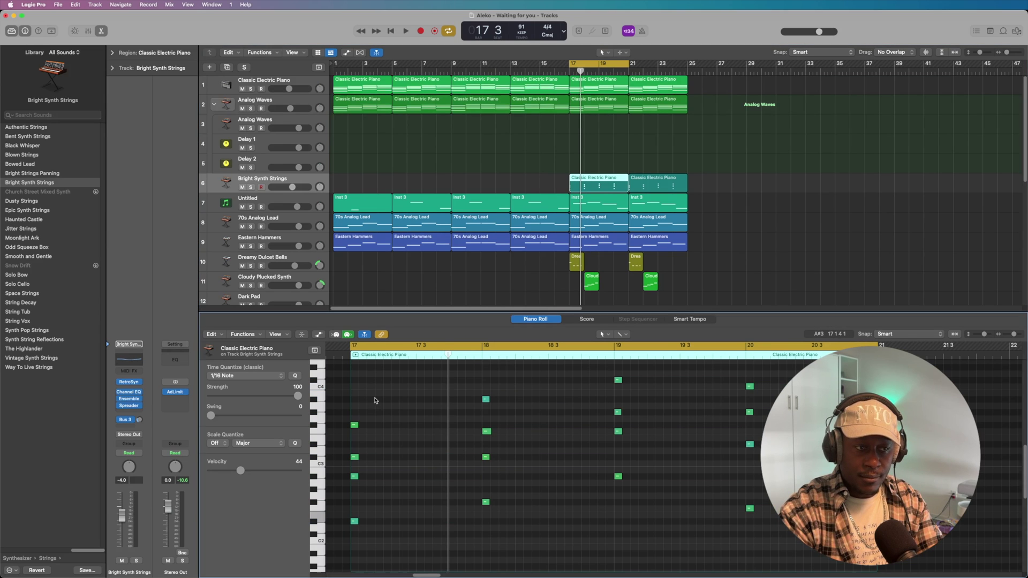
key("super+a")
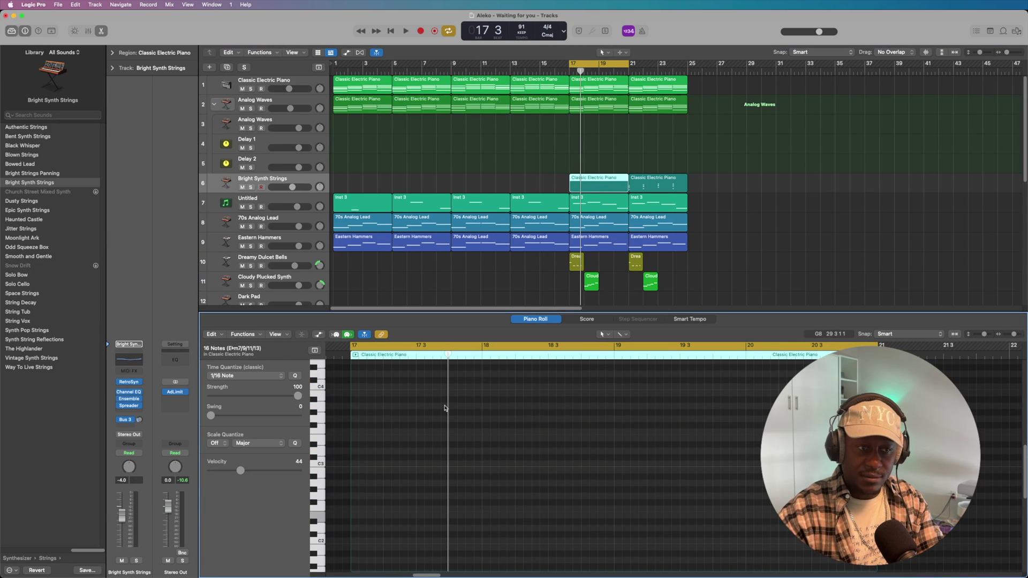
key("Delete")
key("space")
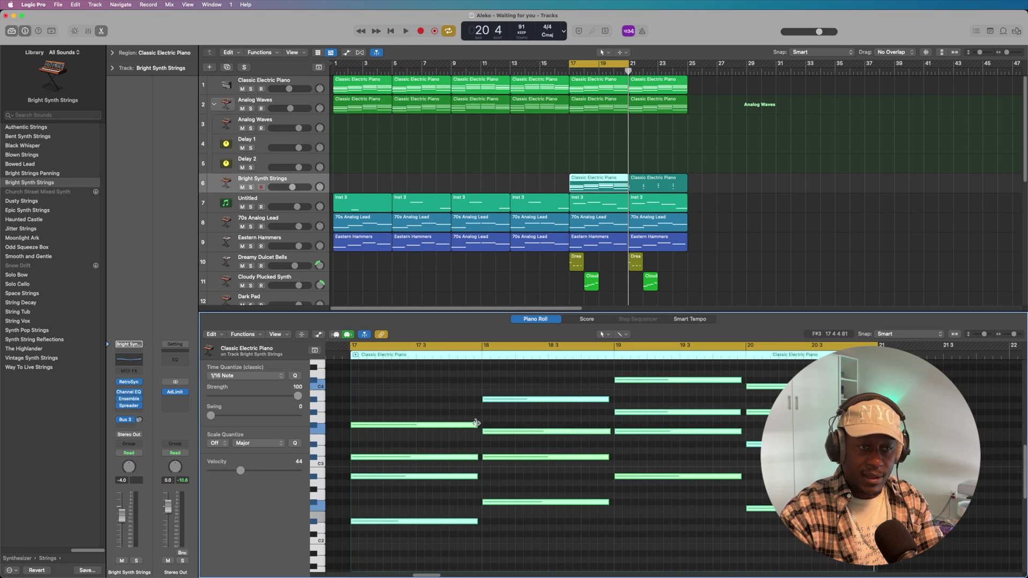
Shorten all the pasted Bright Synth Strings notes to brief stabs at the start of each bar.
key("super+a")
left_click_drag(476, 424, 358, 424)
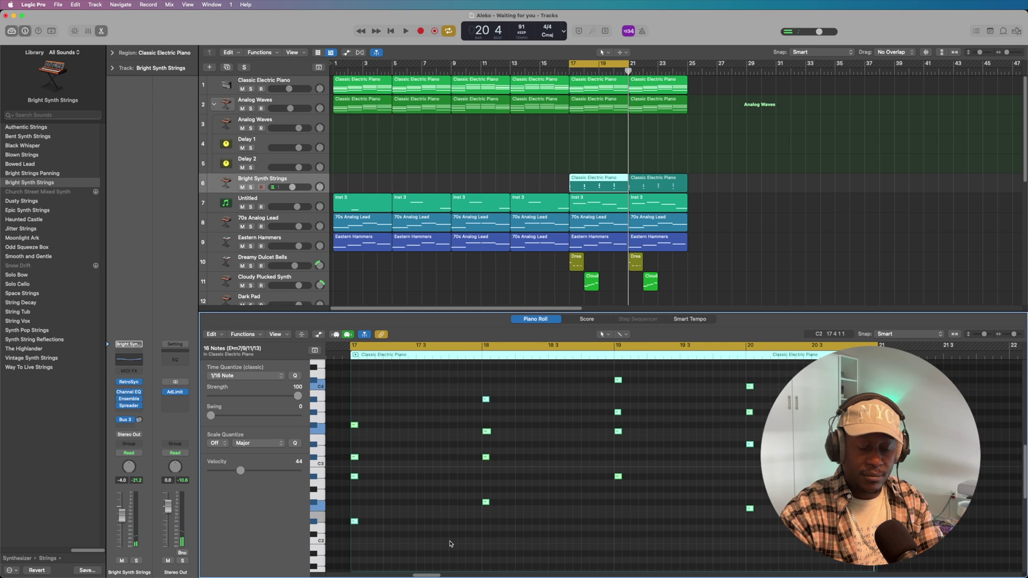
Undo the note shortening and the paste, and redo both edits.
key("super+z")
key("super+z")
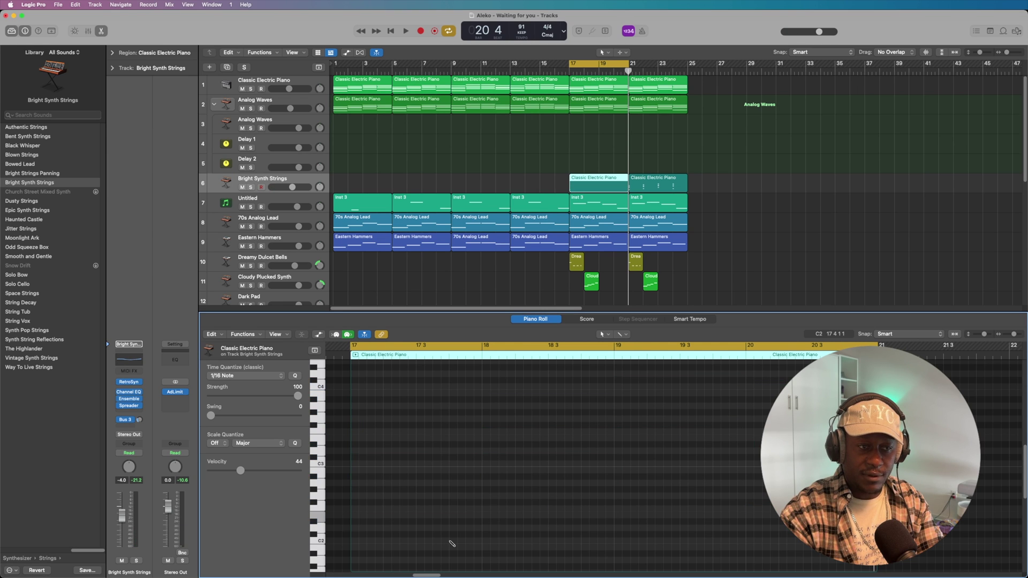
key("super+shift+z")
key("super+shift+z")
Return the playhead to bar 17 and solo the Bright Synth Strings track.
key("Return")
key("s")
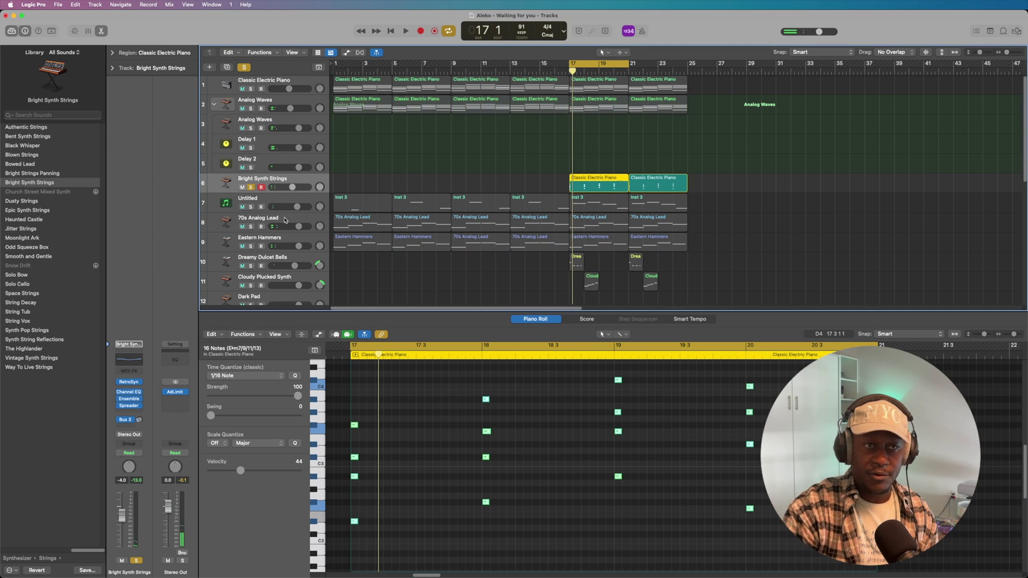
Play the soloed Bright Synth Strings stabs from bar 17 and stop playback.
left_click(405, 33)
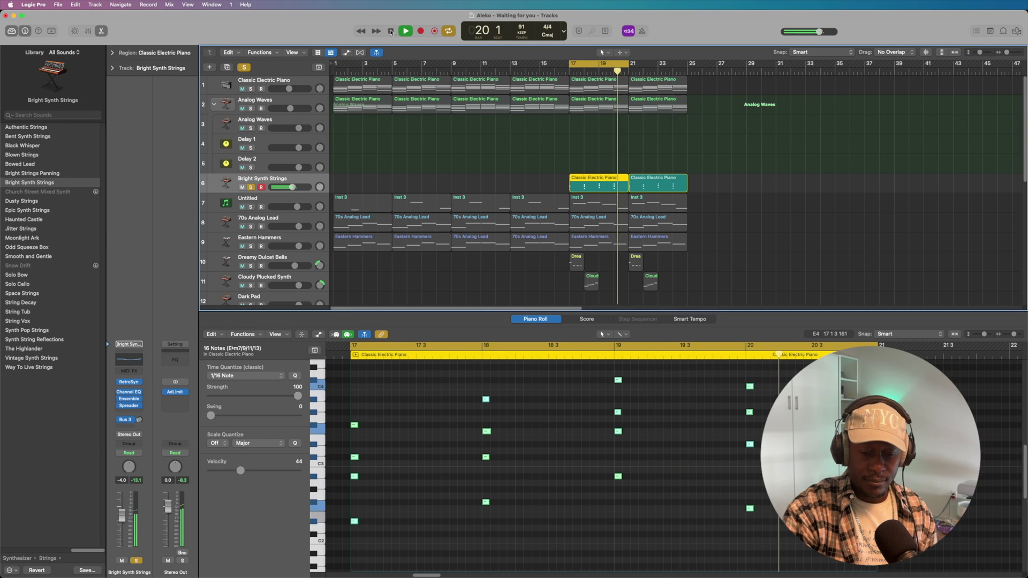
left_click(391, 32)
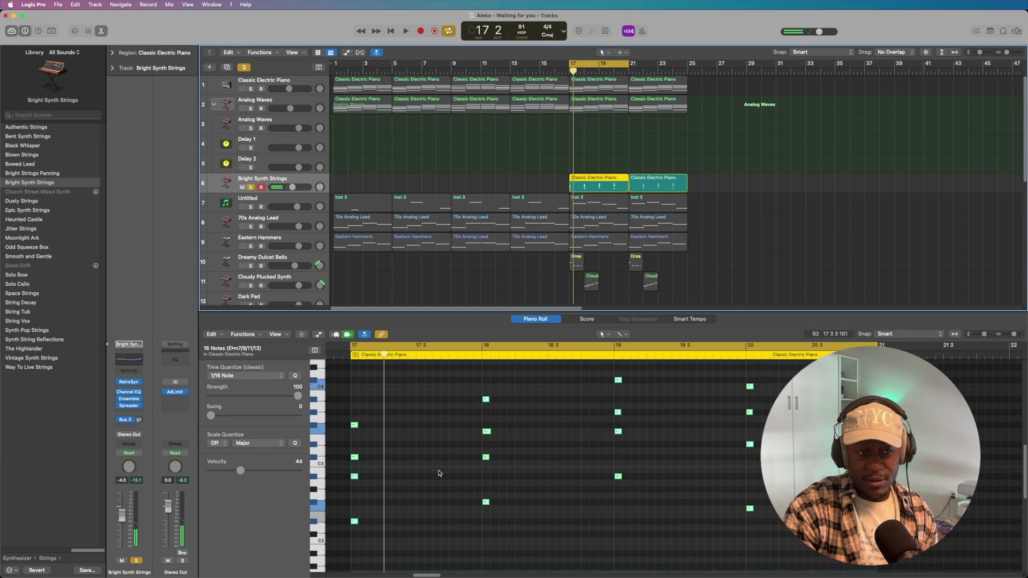
scroll(418, 430, "up", 2)
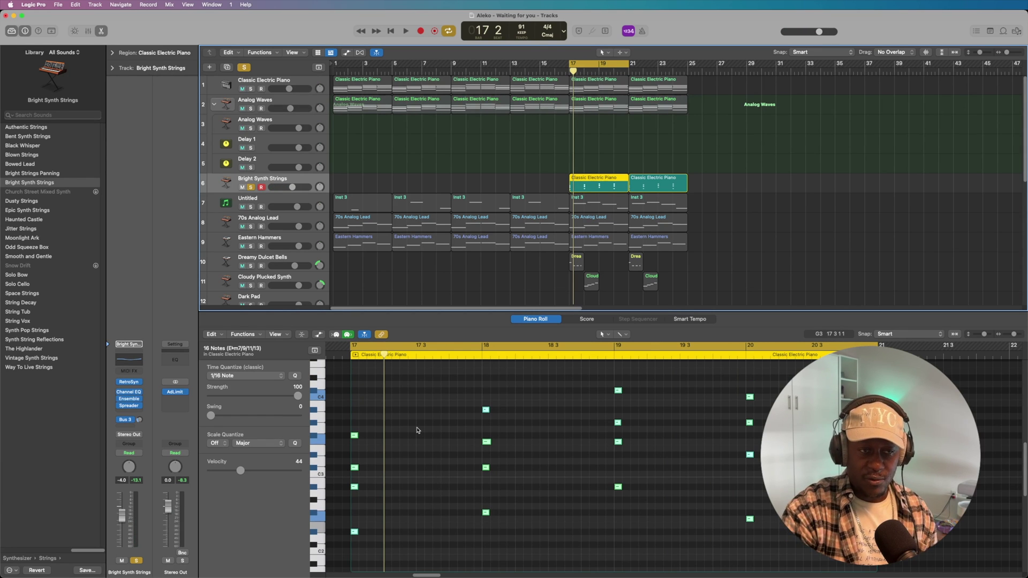
scroll(417, 430, "down", 1)
Solo the Untitled track holding the Inst 3 regions and unsolo Bright Synth Strings.
scroll(502, 267, "down", 1)
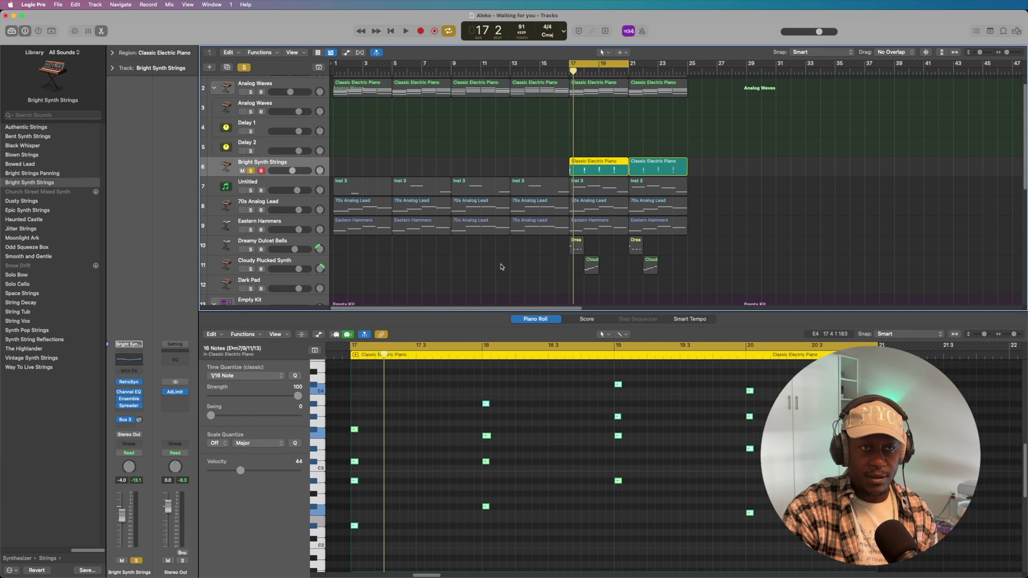
left_click(303, 182)
left_click(251, 191)
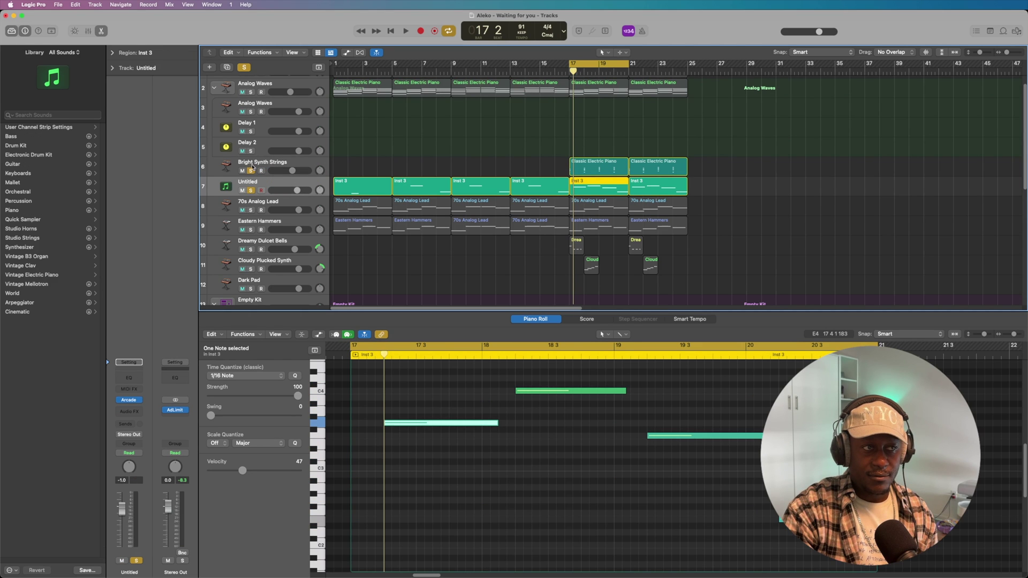
left_click(252, 170)
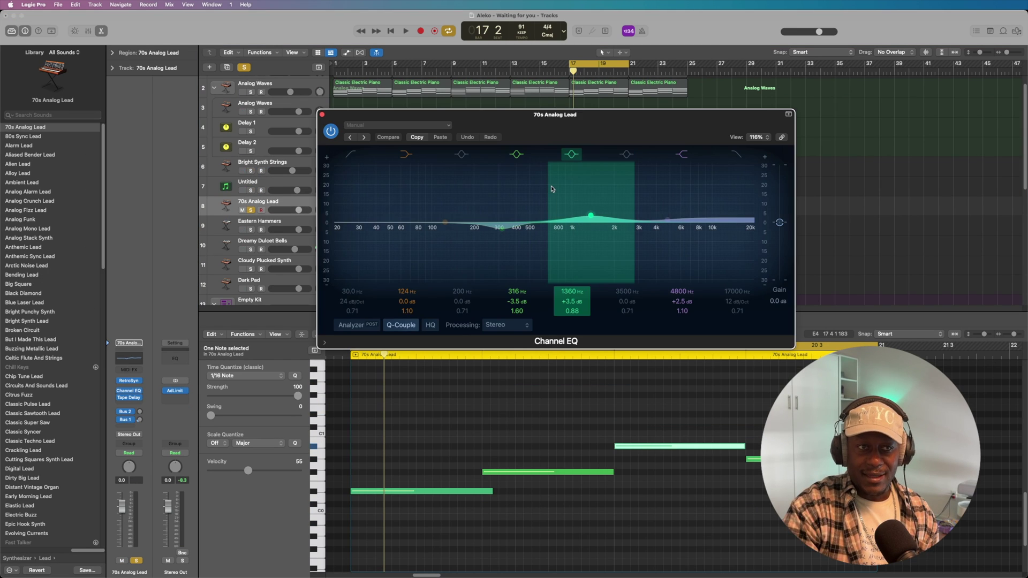
Close the 70s Analog Lead's Channel EQ and play its soloed part in the bar 17 cycle.
left_click(322, 115)
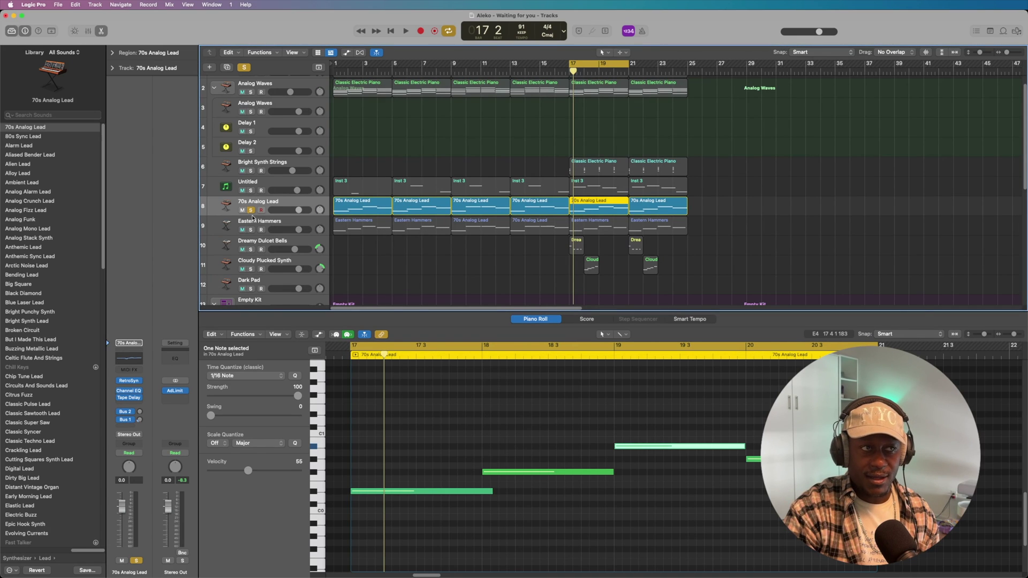
left_click(406, 31)
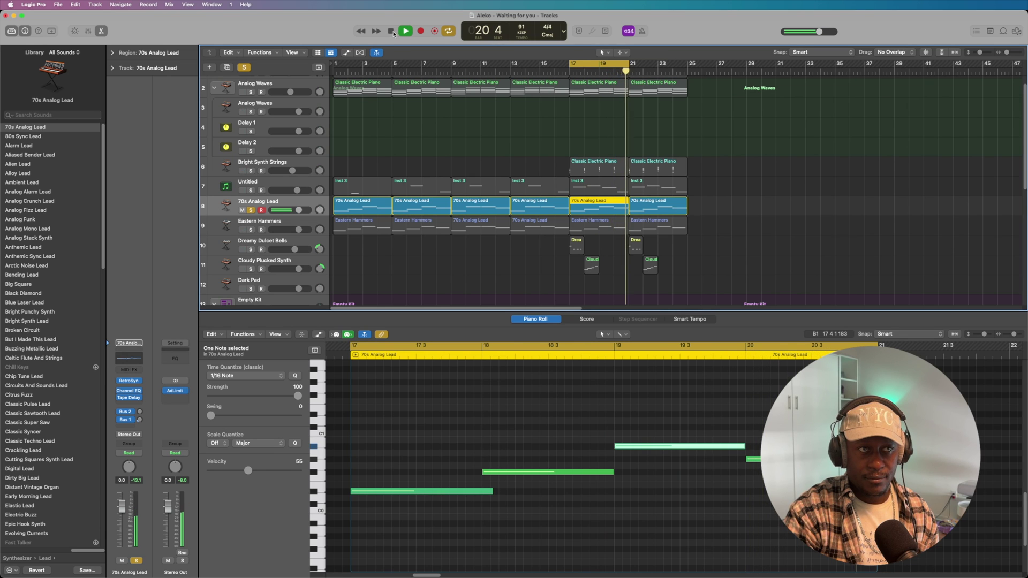
Add Bright Synth Strings, Analog Waves and Classic Electric Piano to the soloed 70s Analog Lead and play them together.
scroll(575, 206, "up", 1)
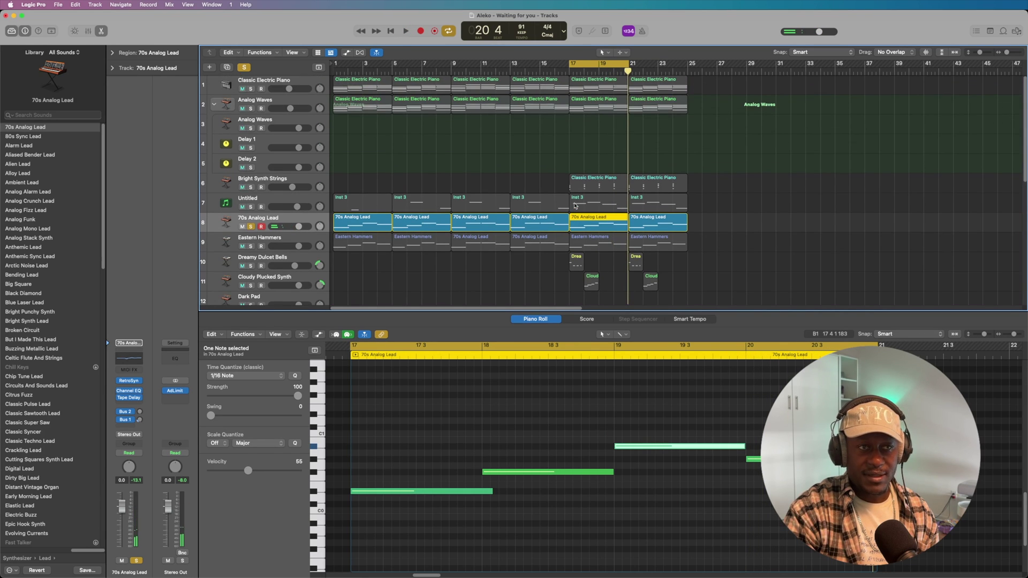
left_click(251, 187)
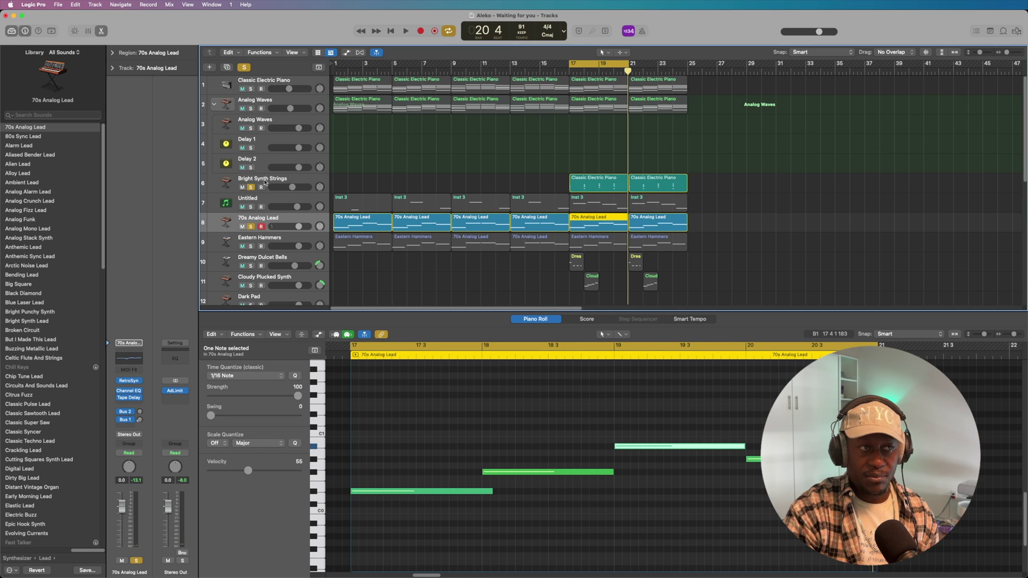
left_click(251, 109)
left_click(251, 89)
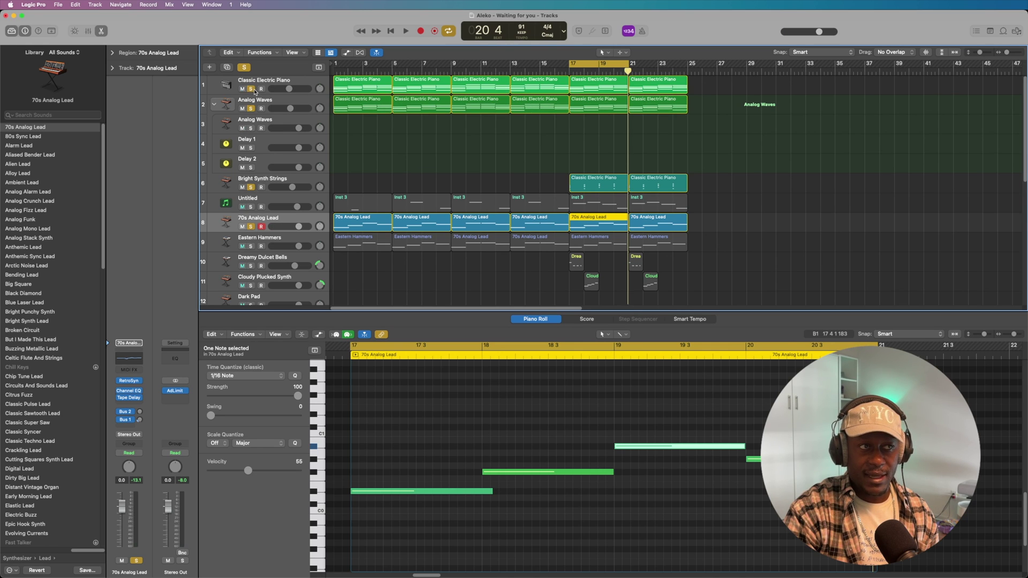
left_click(407, 32)
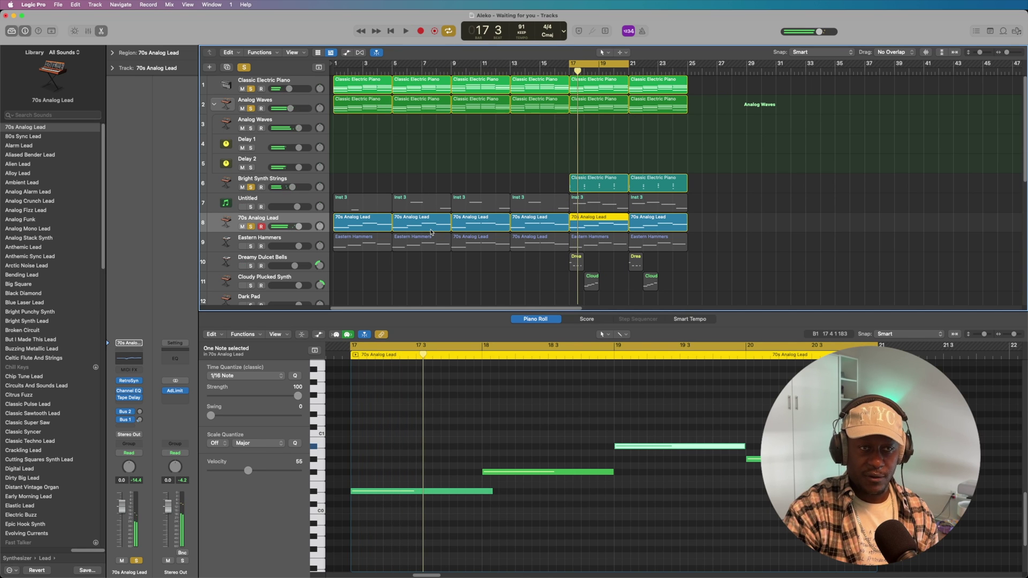
Solo only the Eastern Hammers track and show its Alchemy instrument briefly before closing it.
left_click(266, 240)
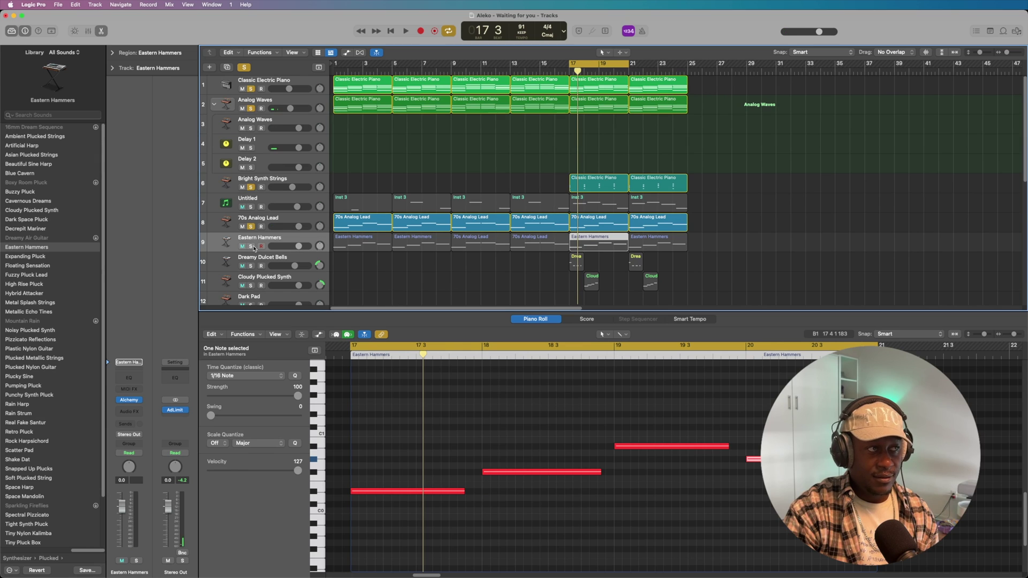
left_click(251, 246)
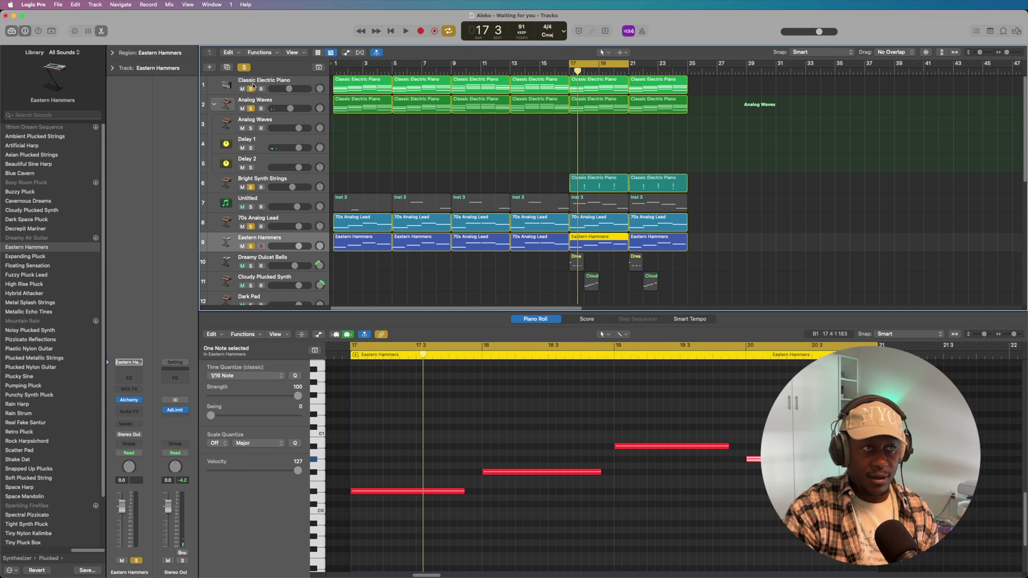
left_click(251, 246, "alt")
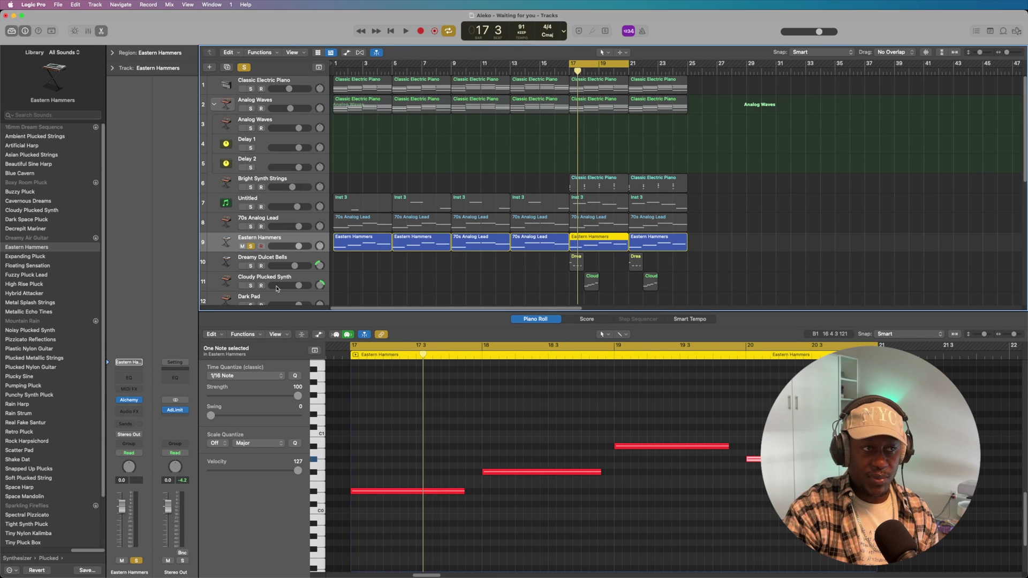
left_click(129, 401)
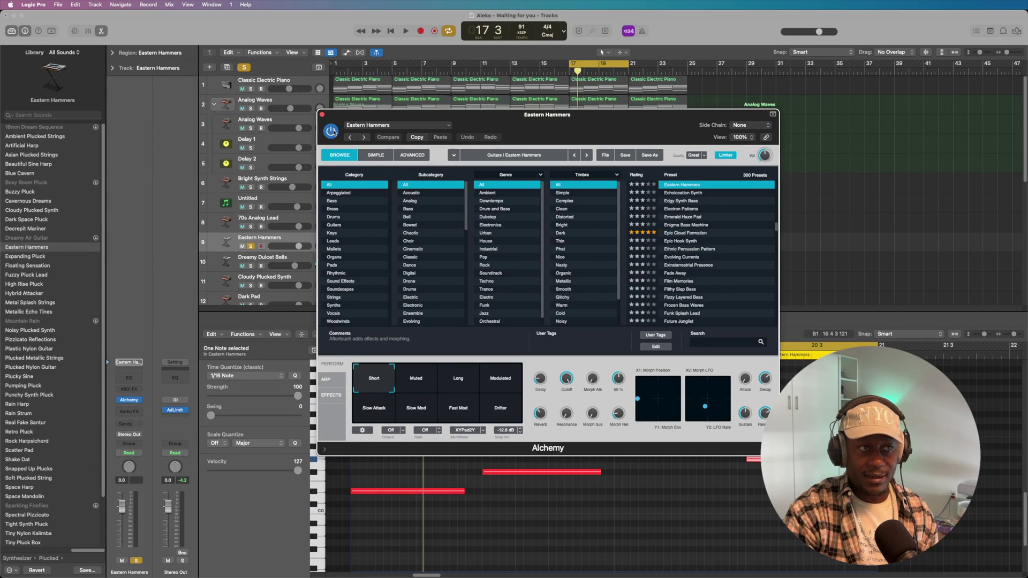
left_click(322, 116)
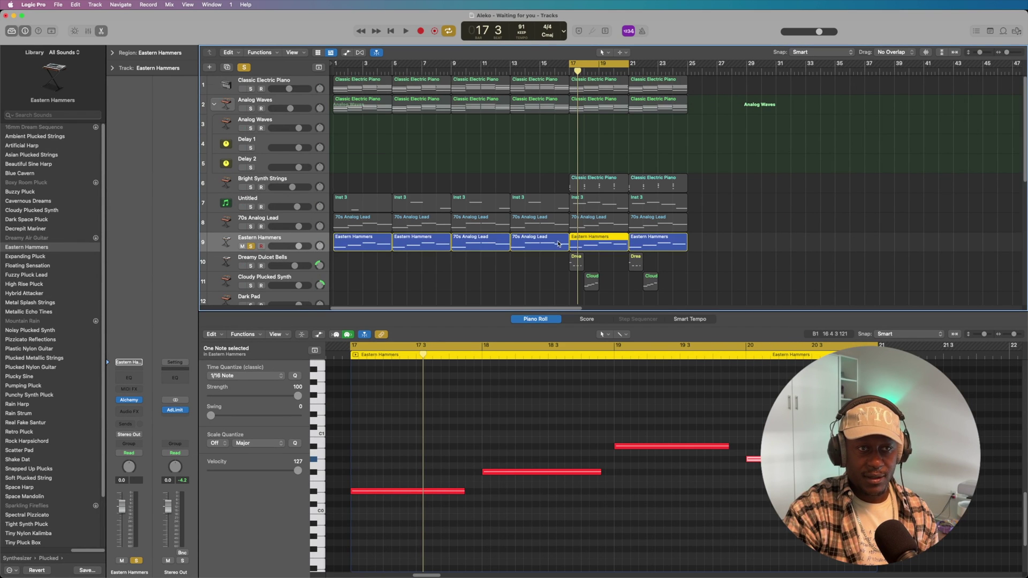
Play the soloed Eastern Hammers part through the cycle and stop playback.
scroll(558, 245, "down", 5)
scroll(558, 244, "up", 4)
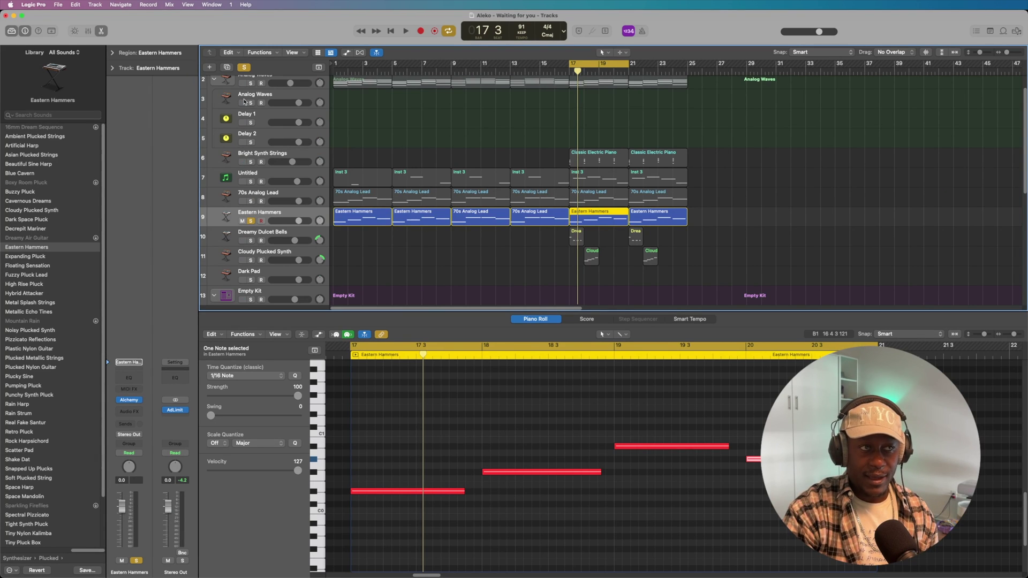
left_click(407, 33)
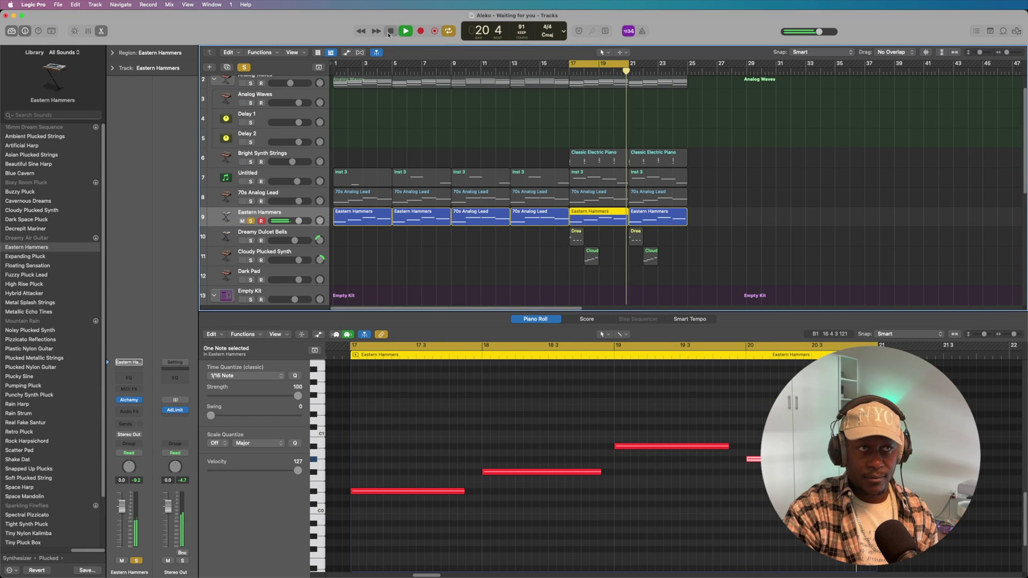
key("space")
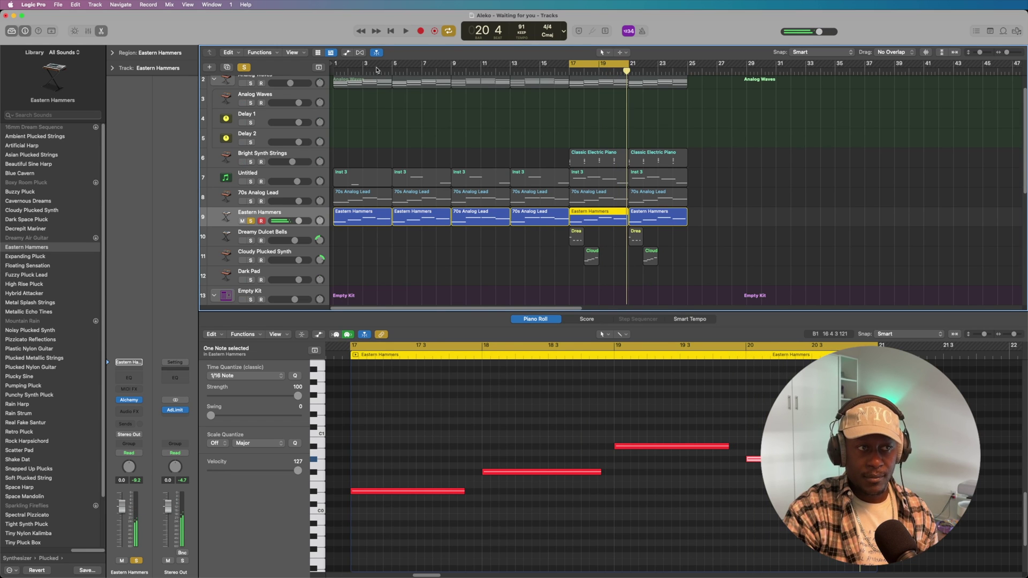
Solo the 70s Analog Lead along with Eastern Hammers, play both layers together, and stop playback.
left_click(252, 202)
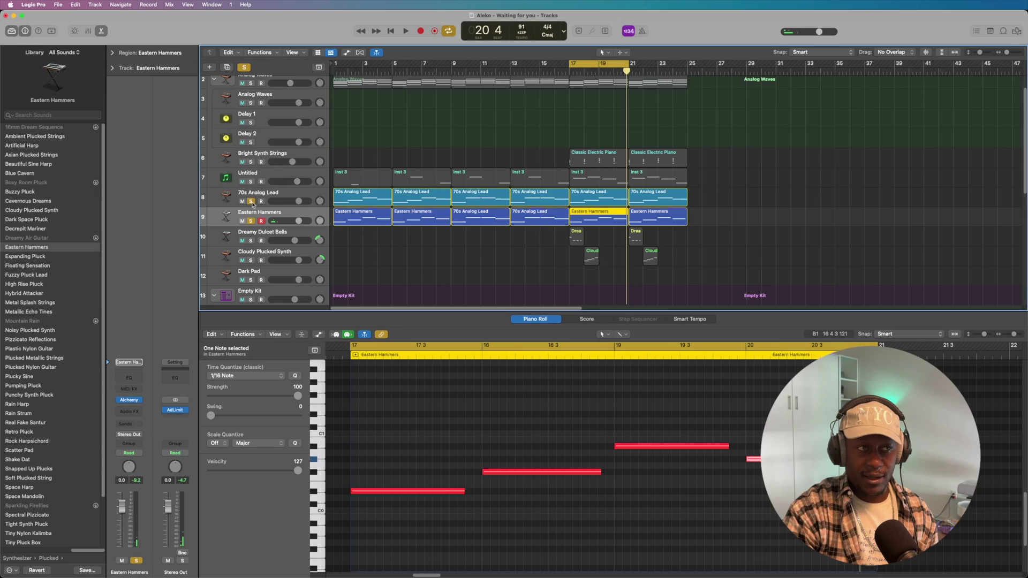
left_click(406, 31)
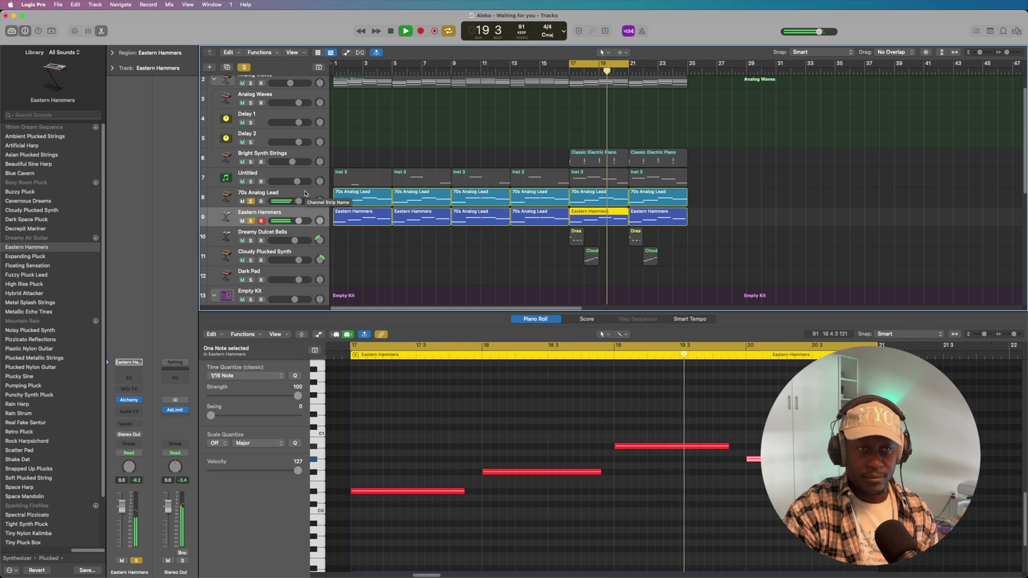
left_click(391, 31)
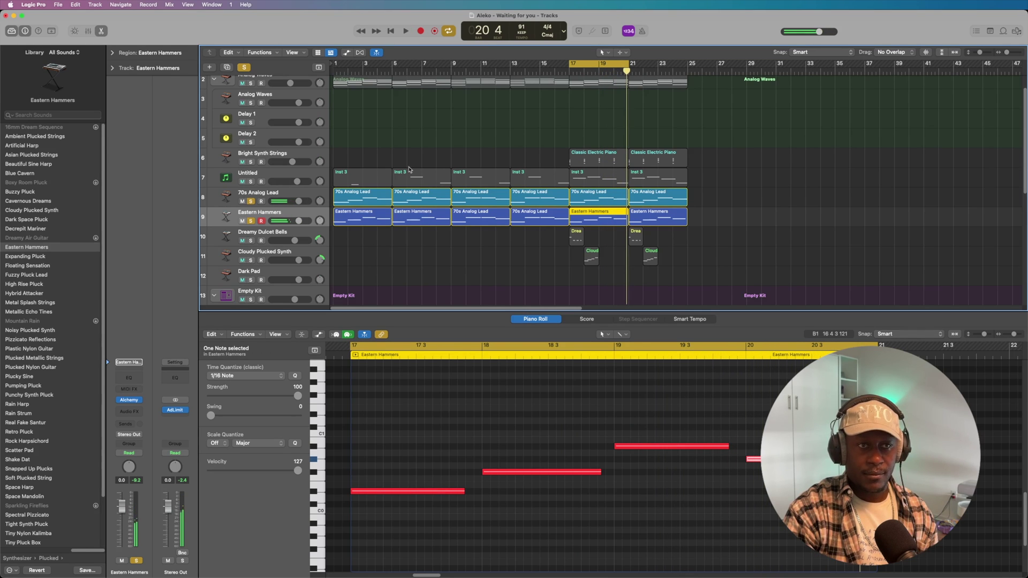
Add Bright Synth Strings, Analog Waves and Classic Electric Piano to the soloed Analog Lead and Eastern Hammers tracks, and play the combined layers.
left_click(255, 164)
scroll(355, 165, "up", 2)
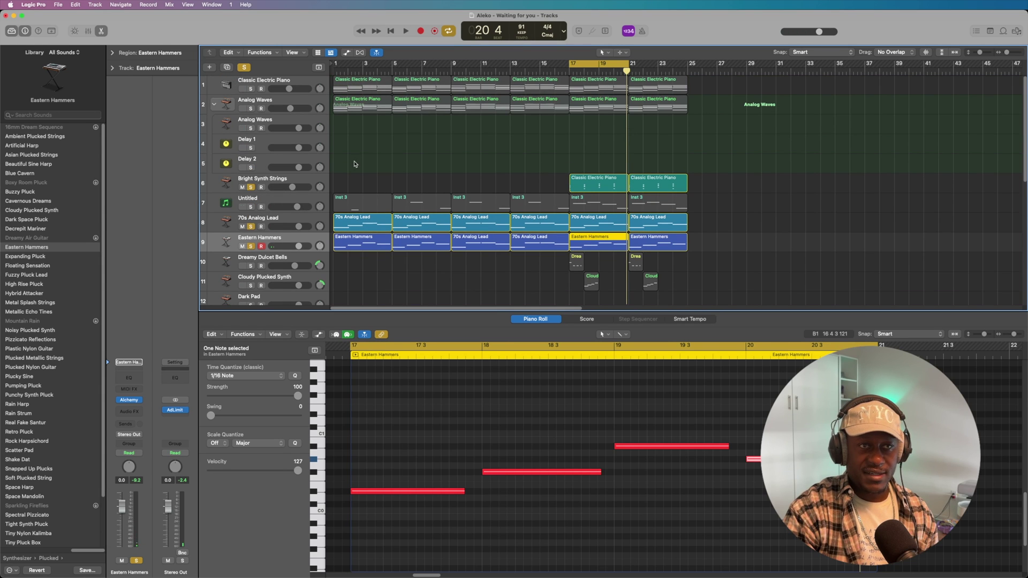
left_click(252, 109)
left_click(251, 89)
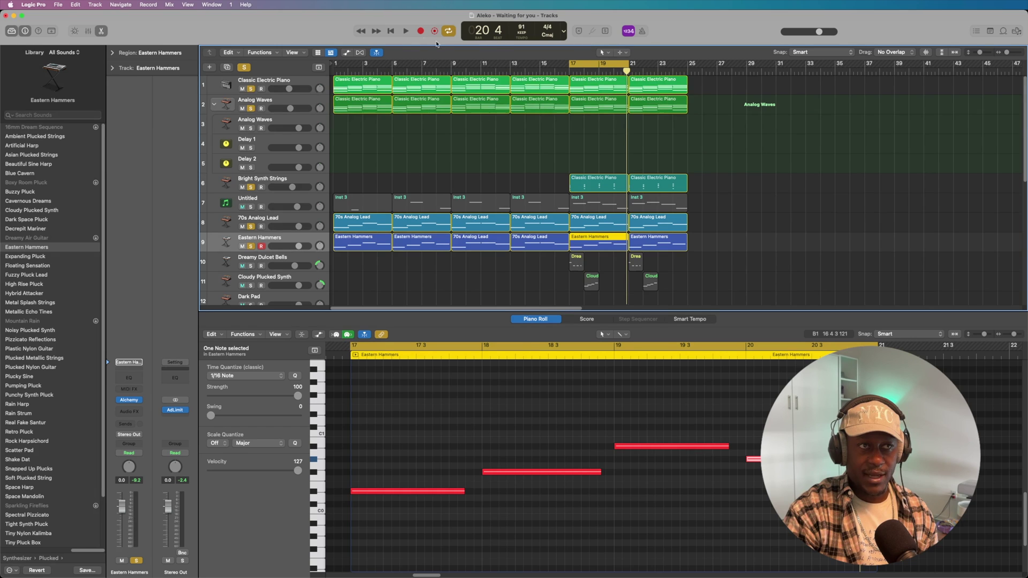
left_click(406, 31)
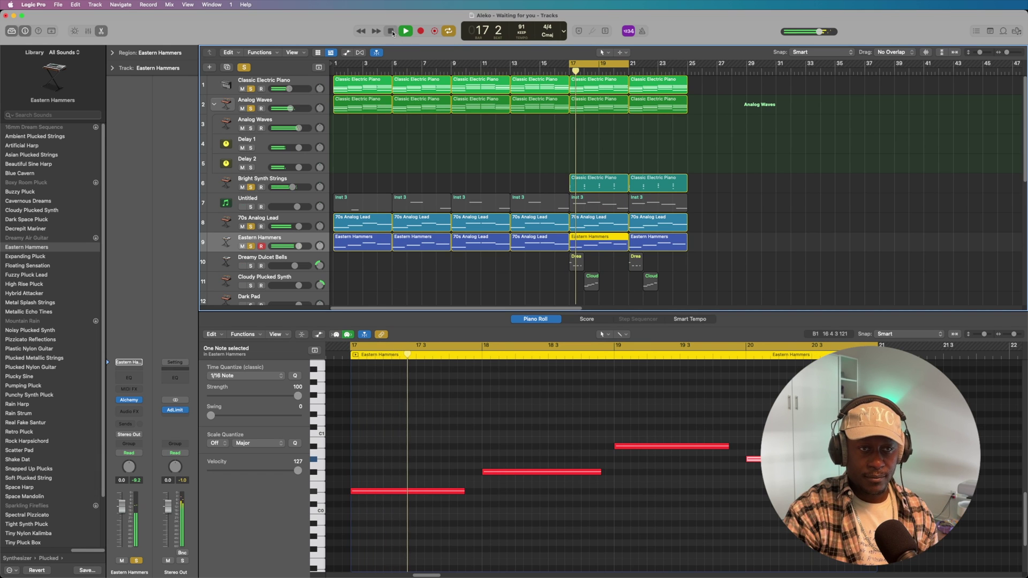
left_click(391, 32)
Select the Dreamy Dulcet Bells track, clear all other solos, and solo only the bells.
scroll(463, 188, "down", 1)
scroll(462, 188, "down", 5)
scroll(462, 189, "up", 3)
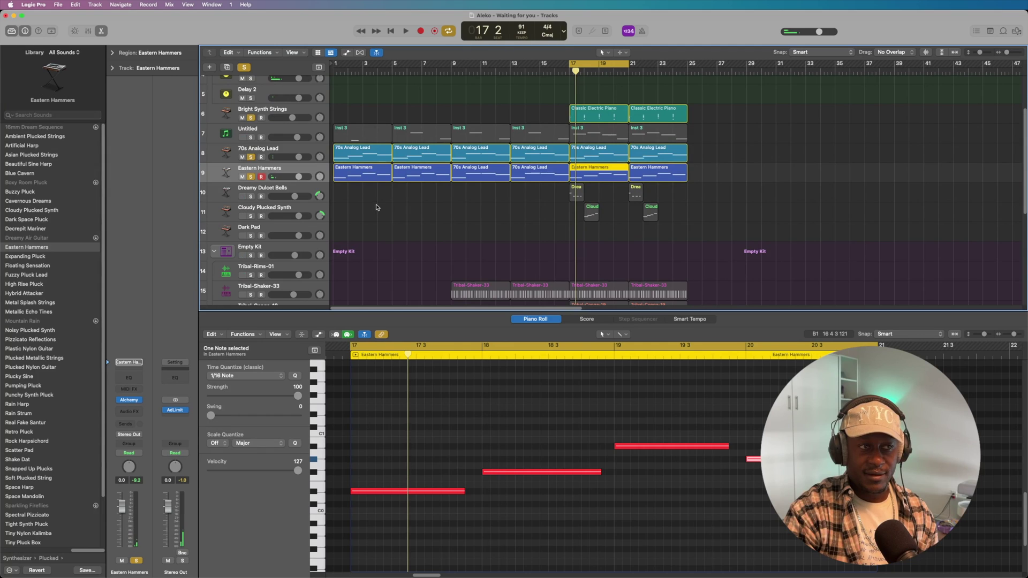
left_click(308, 189)
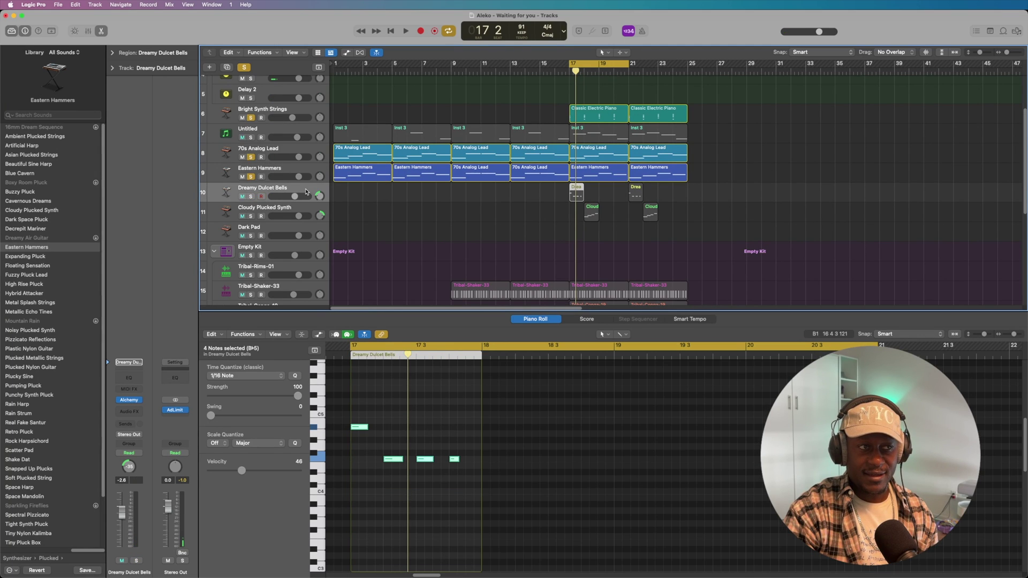
left_click(250, 197)
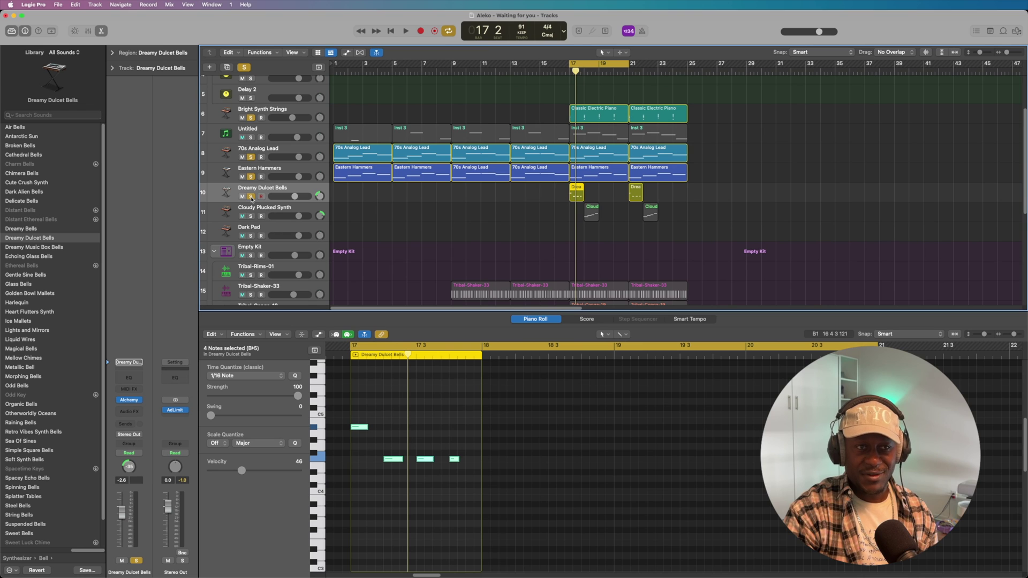
left_click(244, 67)
left_click(250, 197)
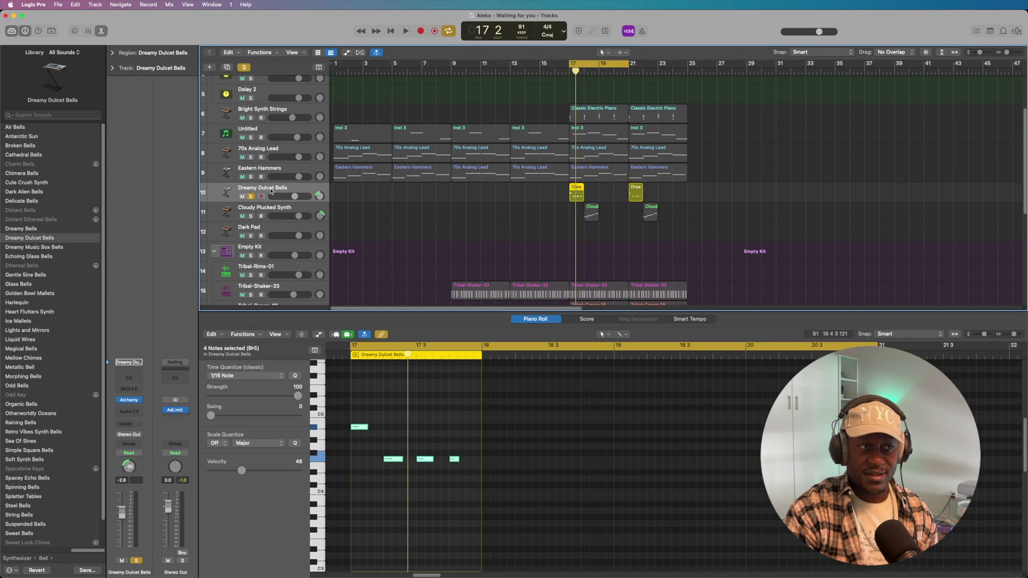
Show the Dreamy Dulcet Bells' Alchemy instrument, close it, and play the soloed bells part.
left_click(131, 402)
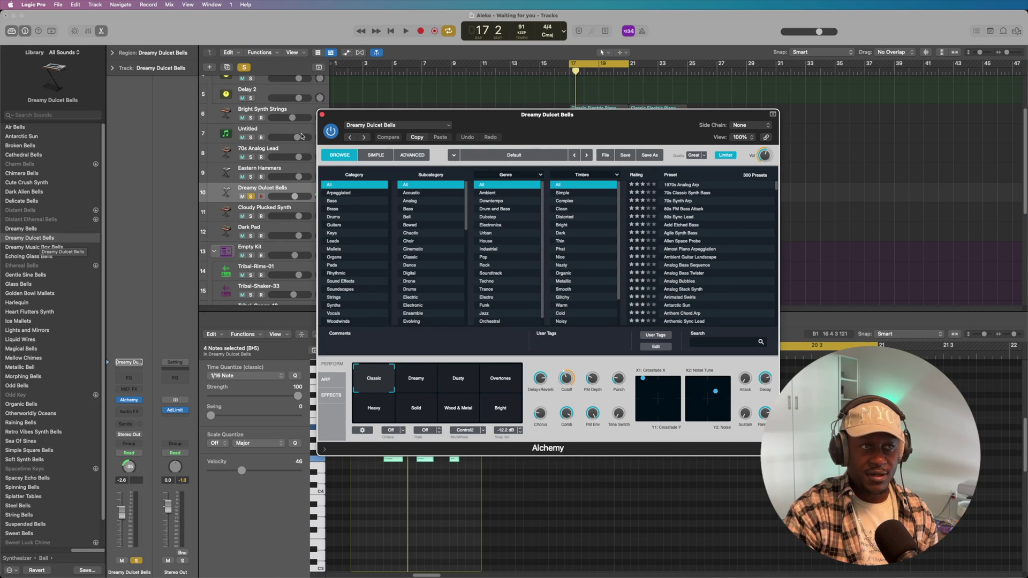
left_click(322, 115)
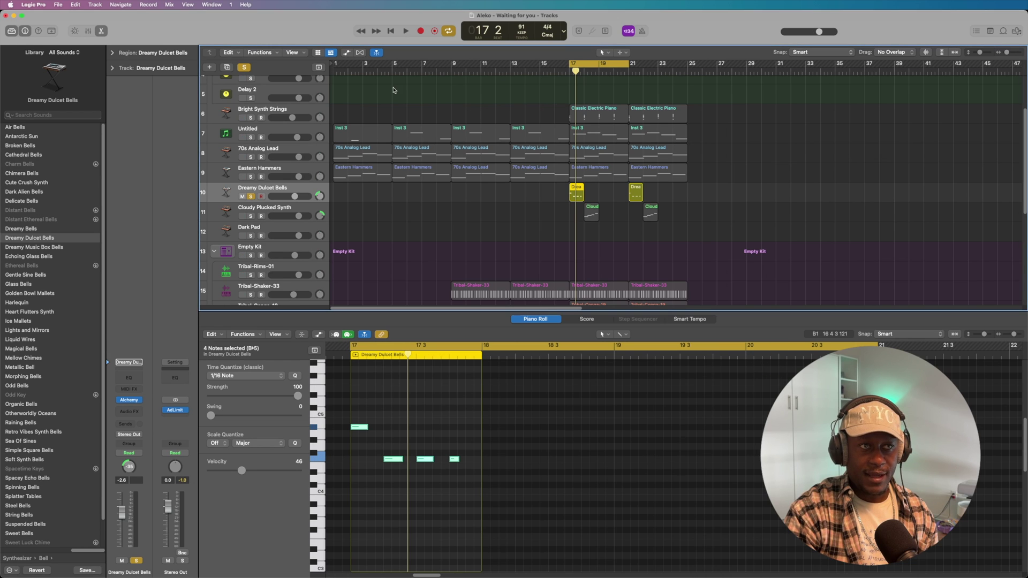
left_click(406, 31)
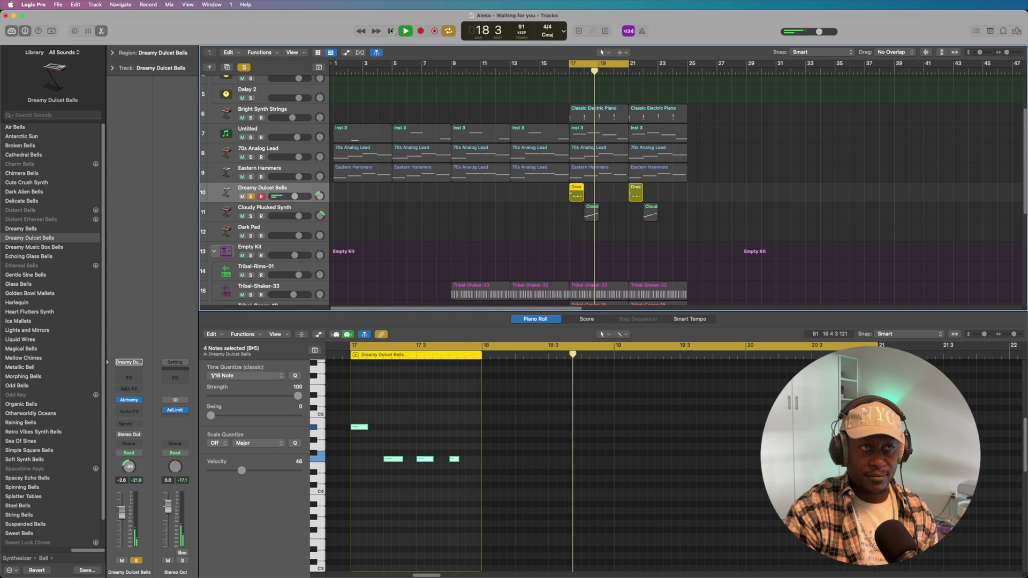
left_click(391, 31)
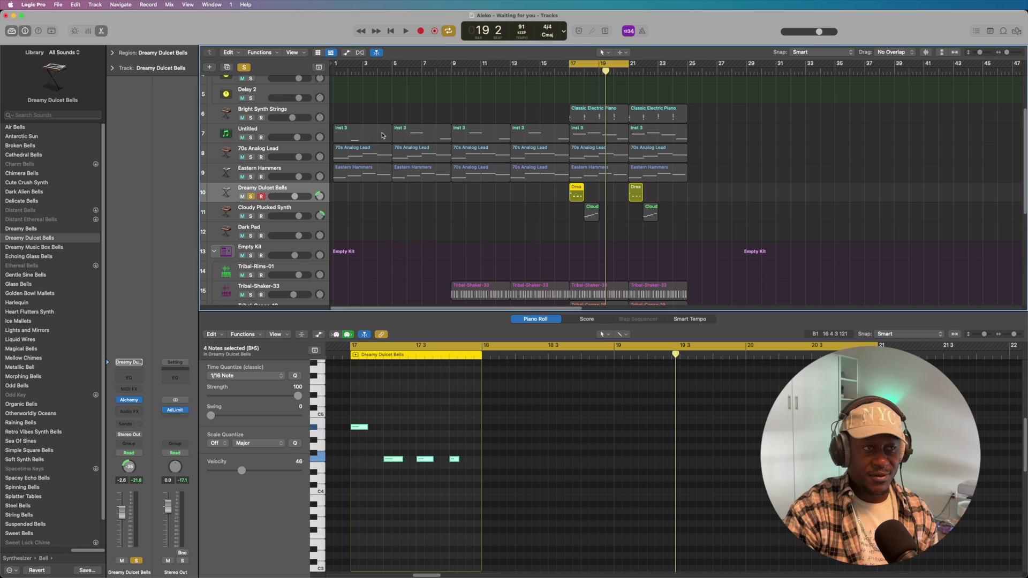
Select the Cloudy Plucked Synth track, solo it in place of the Dreamy Dulcet Bells, and play the plucked part alone.
left_click(275, 212)
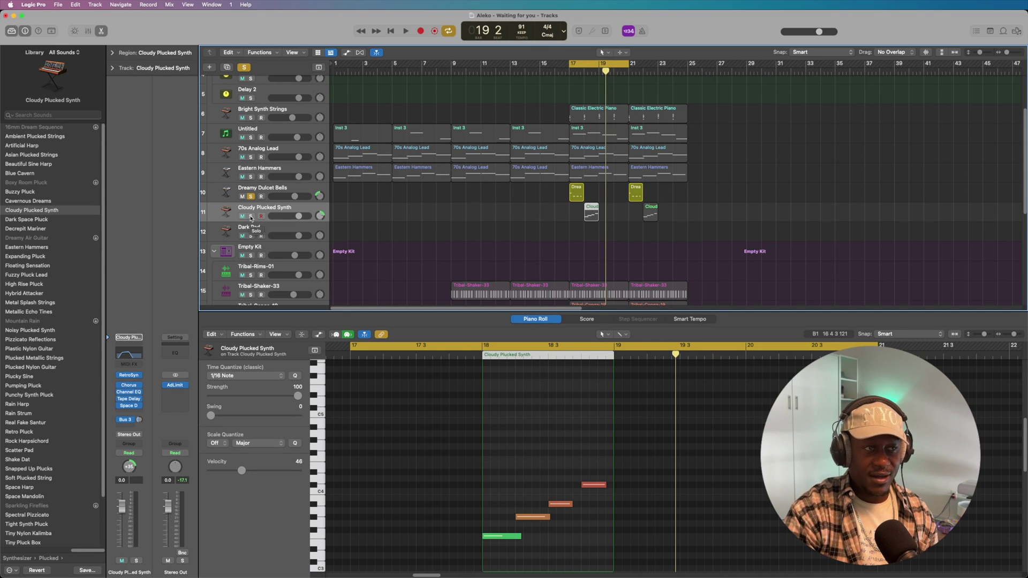
left_click(251, 216)
left_click(251, 196)
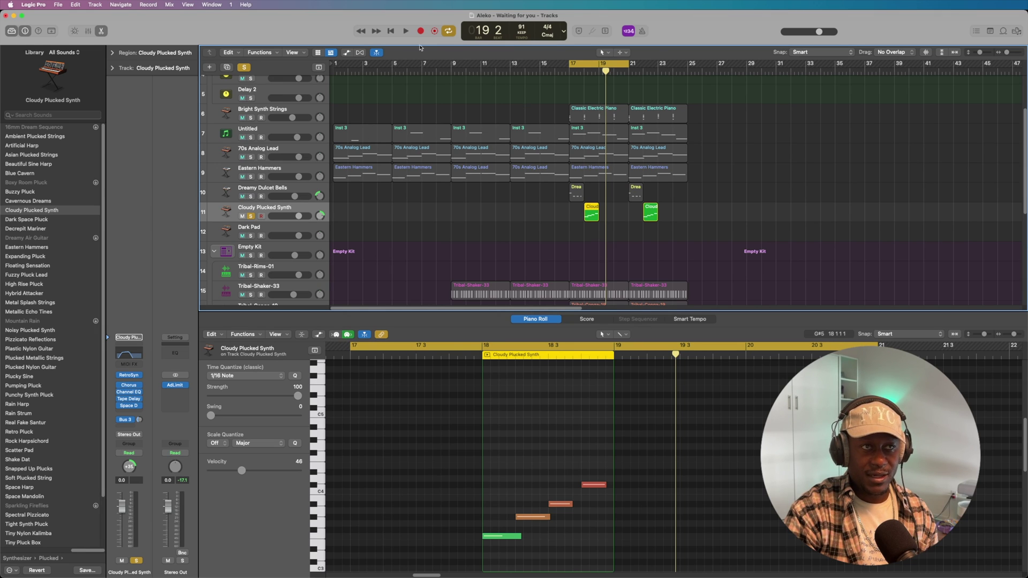
left_click(406, 32)
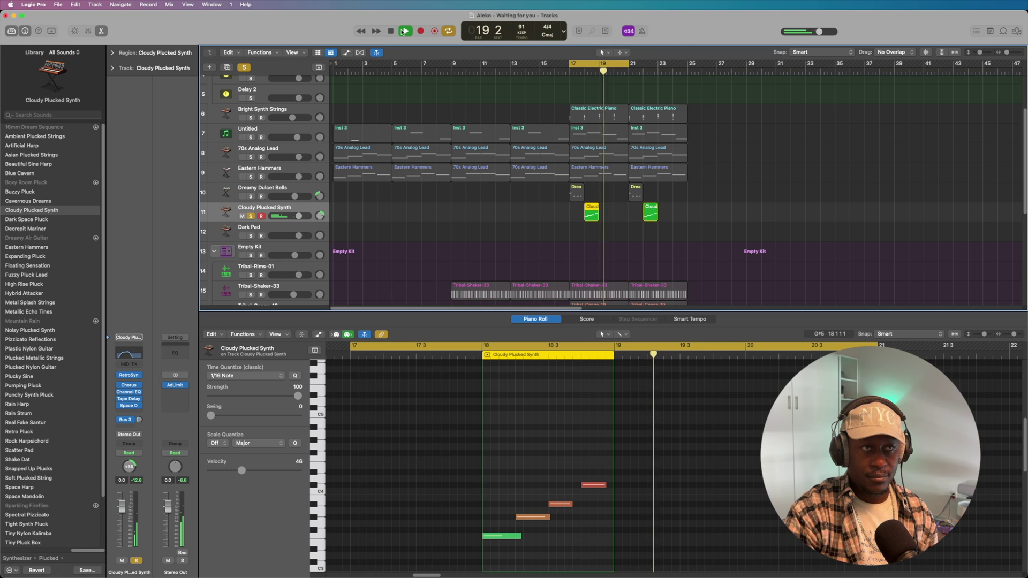
left_click(391, 32)
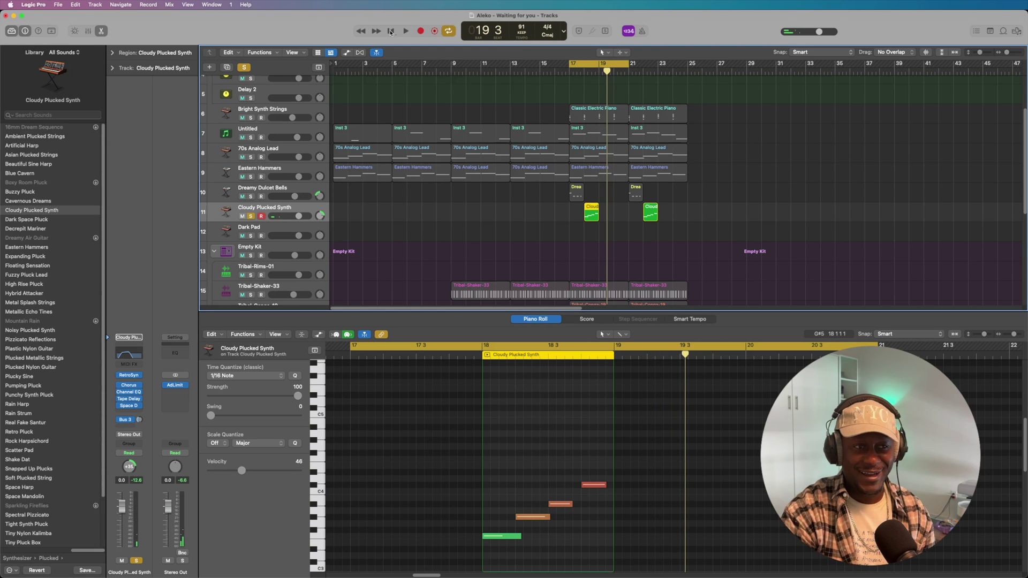
Add Dreamy Dulcet Bells to the soloed Cloudy Plucked Synth, play the two parts together, and stop playback.
mouse_move(249, 213)
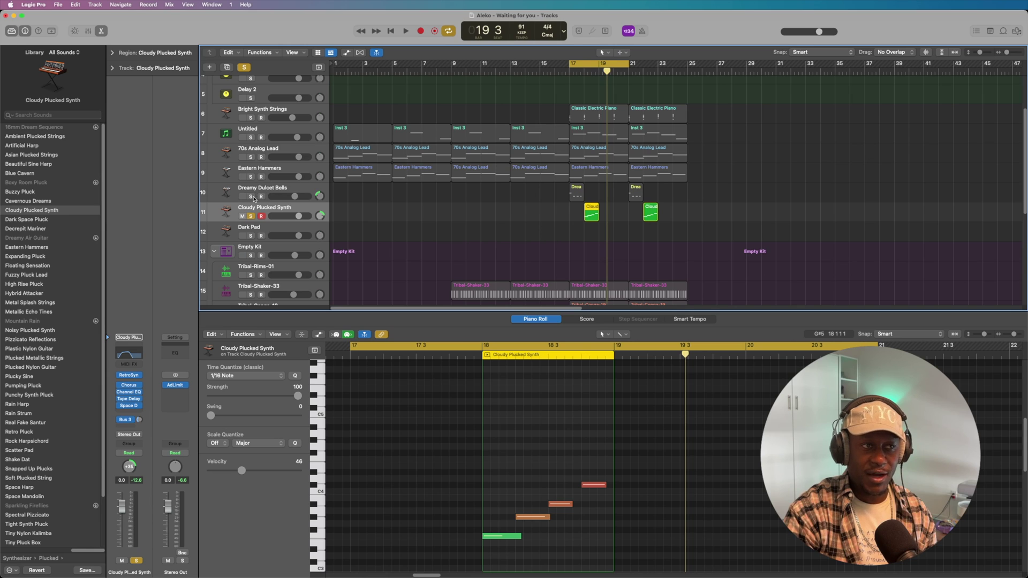
left_click(251, 196)
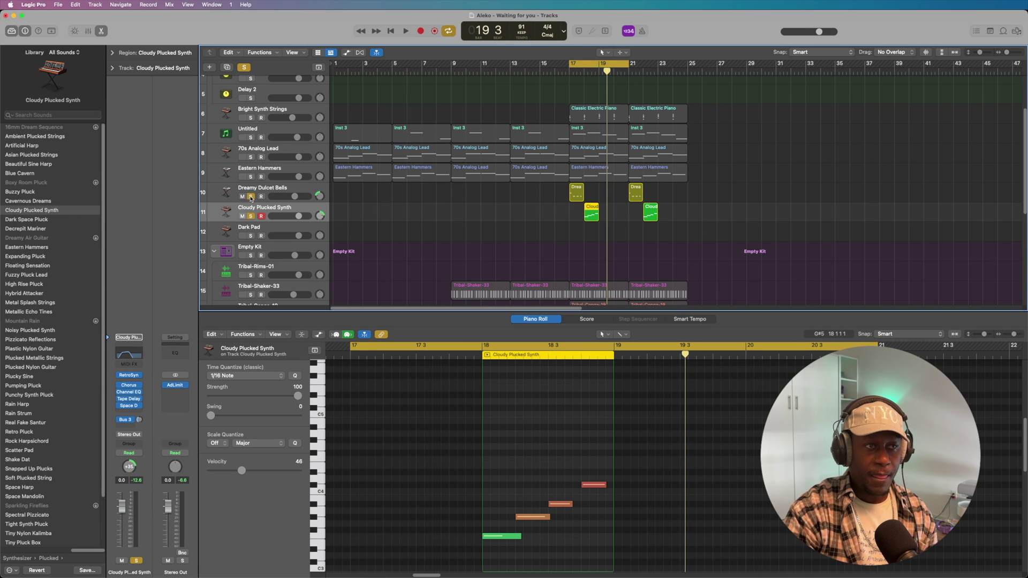
mouse_move(251, 198)
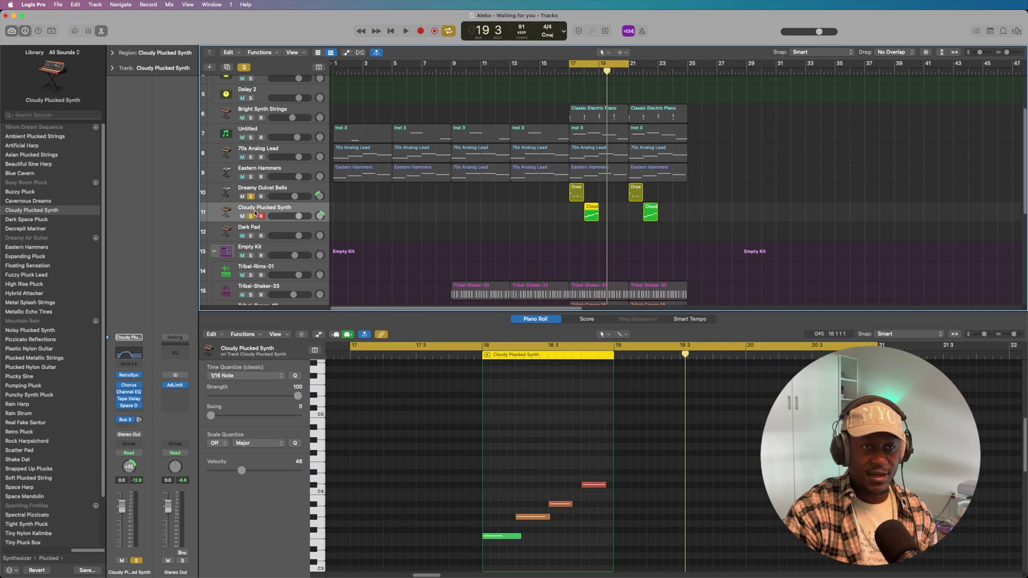
left_click(410, 33)
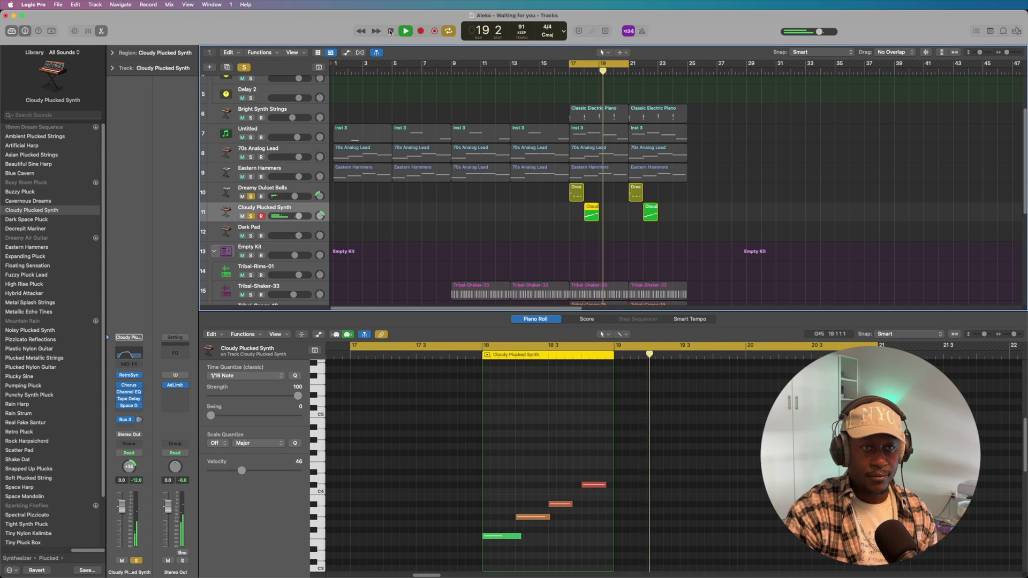
left_click(390, 31)
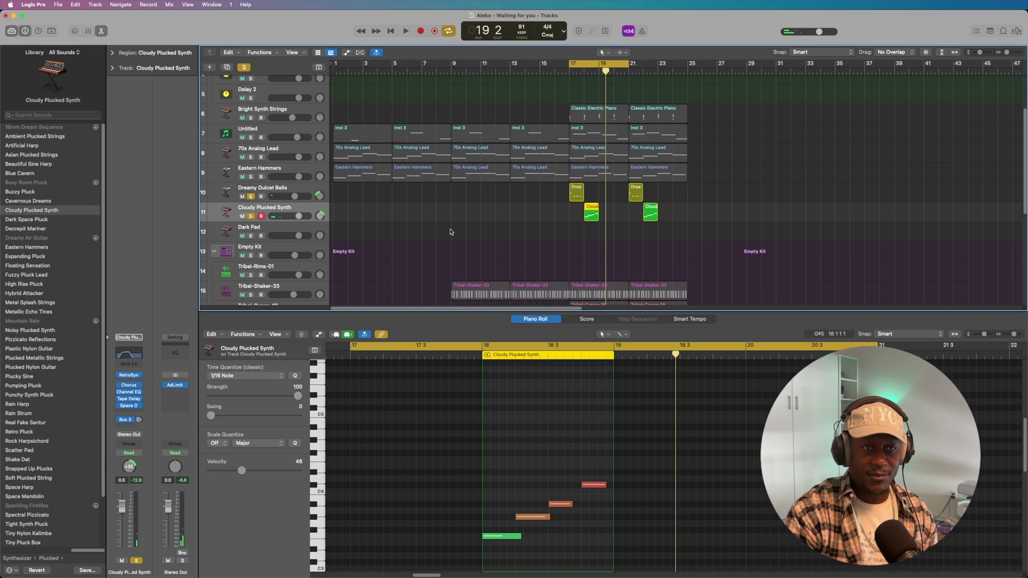
Add Eastern Hammers, 70s Analog Lead, Bright Synth Strings, Analog Waves and Classic Electric Piano to the soloed bells and plucked synth.
scroll(461, 233, "up", 3)
left_click(251, 246)
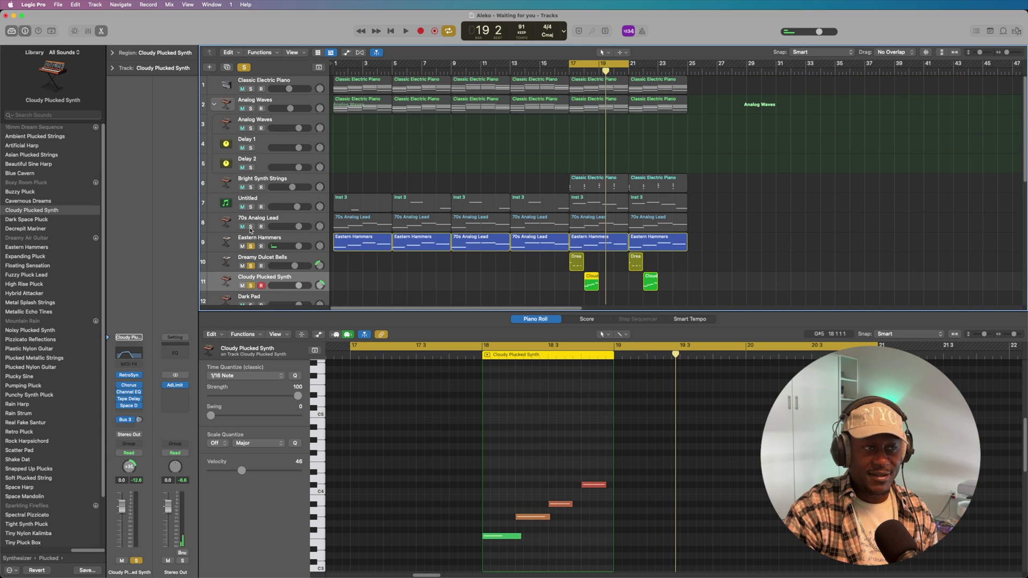
left_click(250, 227)
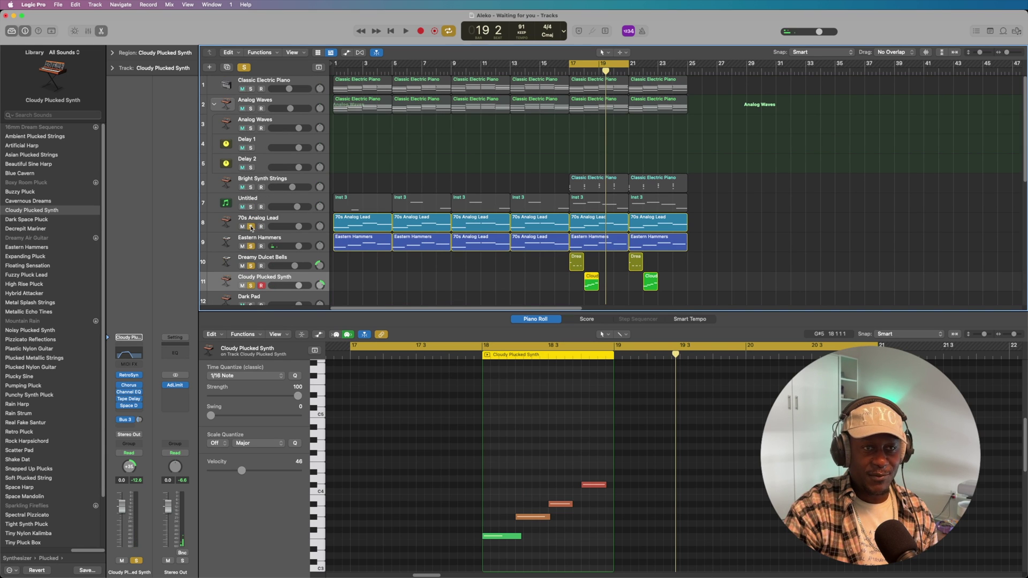
left_click(250, 187)
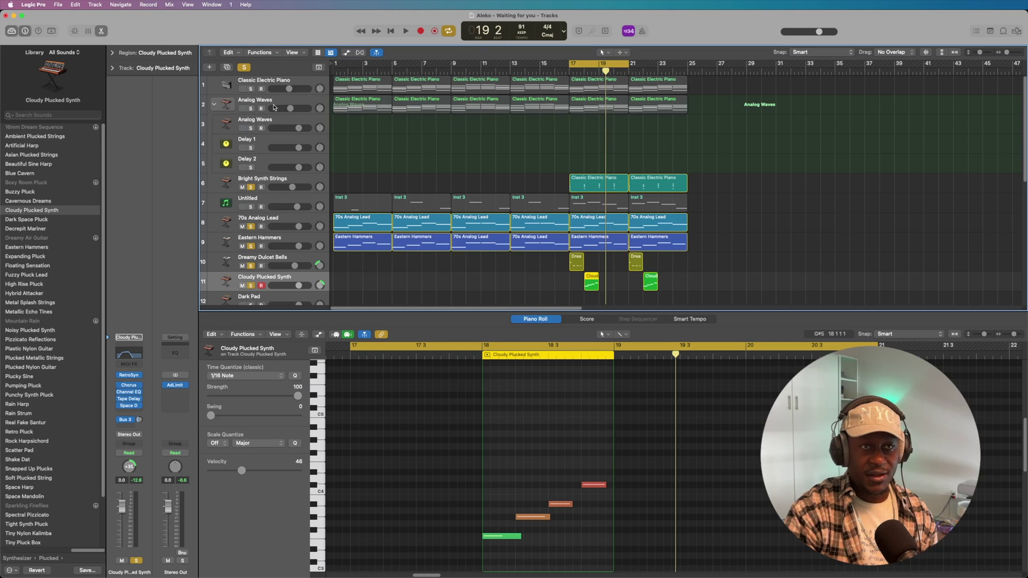
left_click(251, 108)
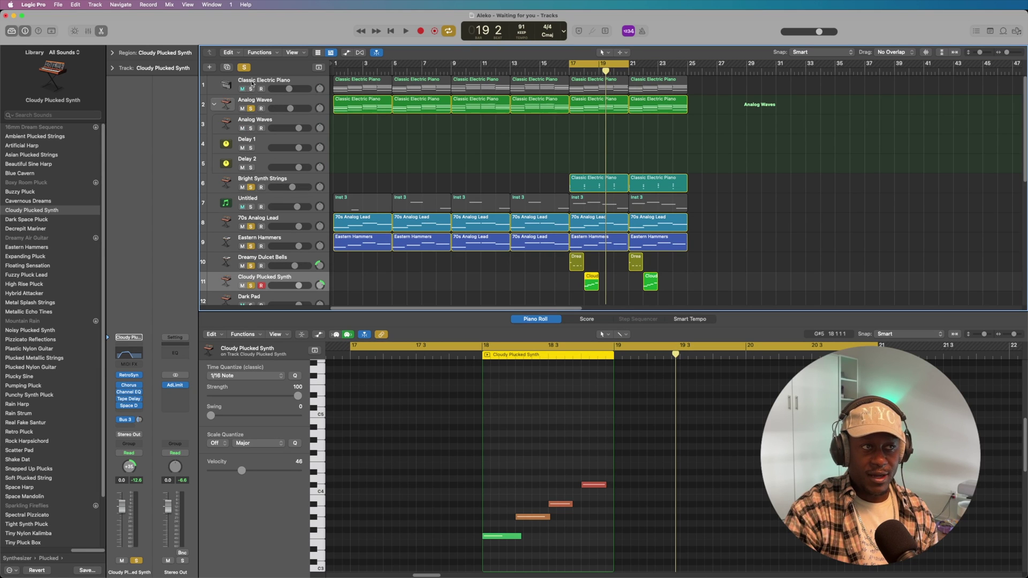
left_click(251, 89)
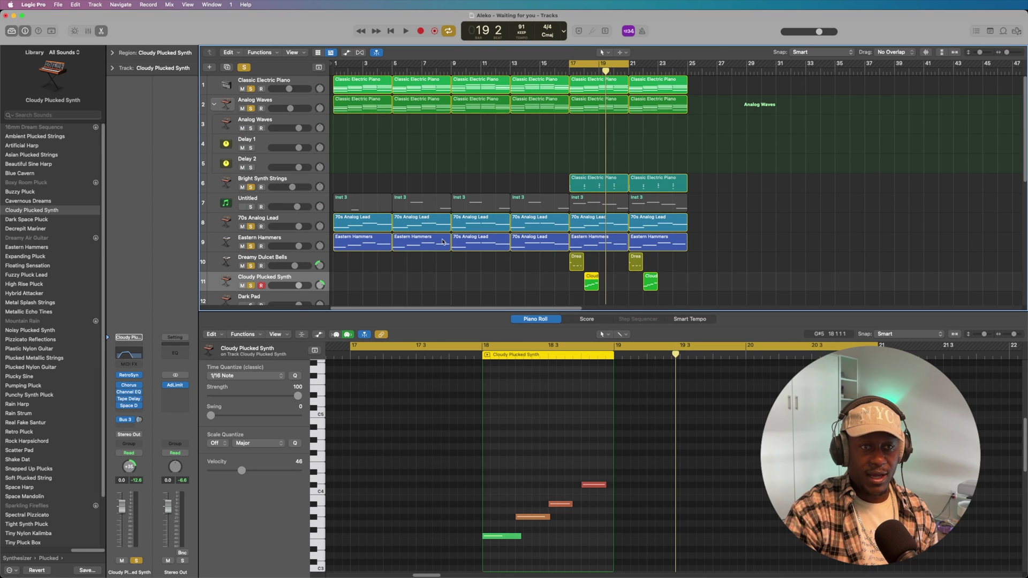
Play the combined bass, chord, string, bell and plucked synth layers, and stop playback.
scroll(443, 242, "down", 5)
left_click(406, 31)
scroll(461, 150, "up", 5)
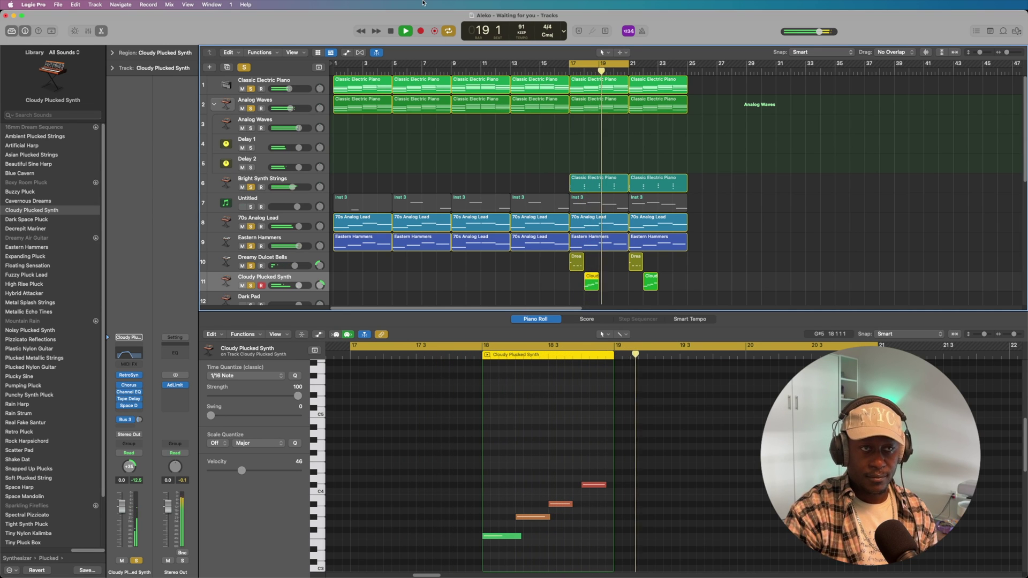
left_click(391, 31)
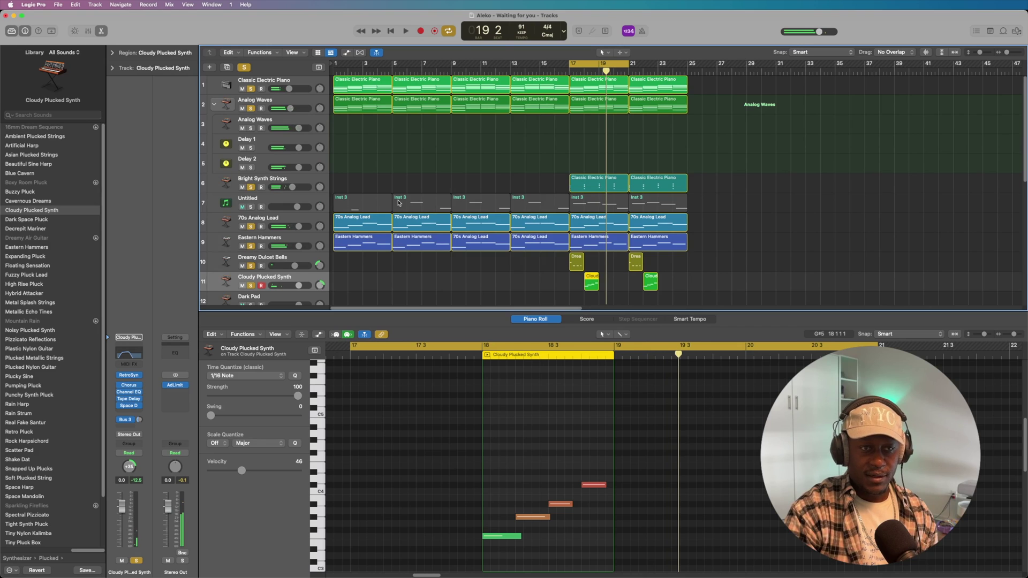
Select the Untitled track with the Inst 3 regions, clear all other solos, and solo only that track.
scroll(399, 203, "down", 5)
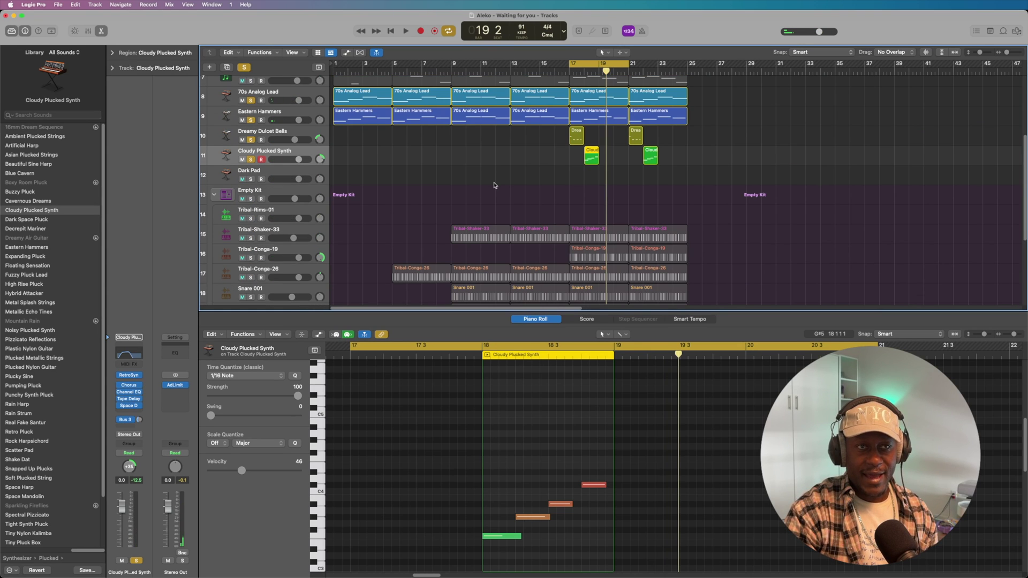
scroll(348, 177, "up", 5)
left_click(266, 201)
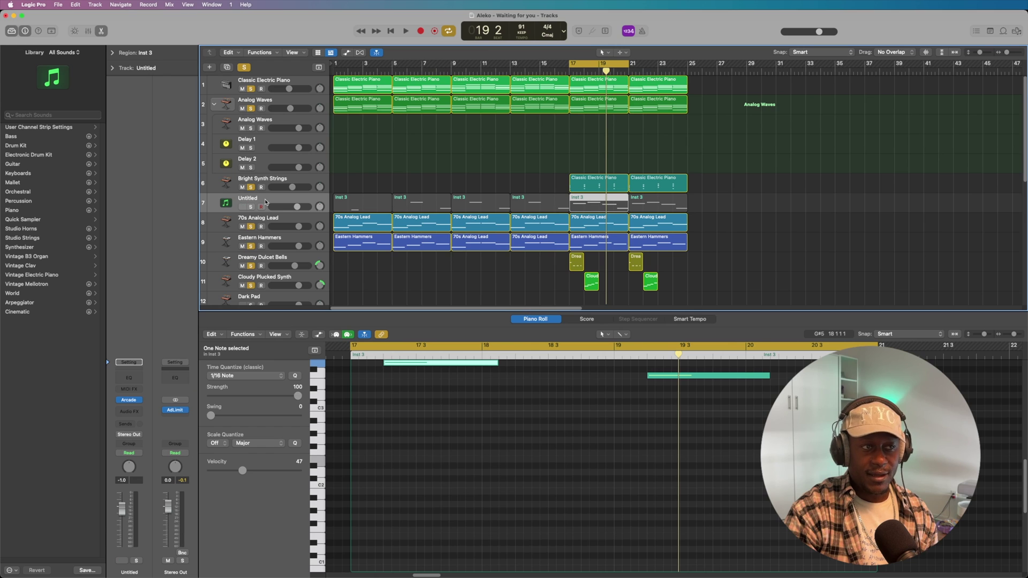
left_click(251, 207)
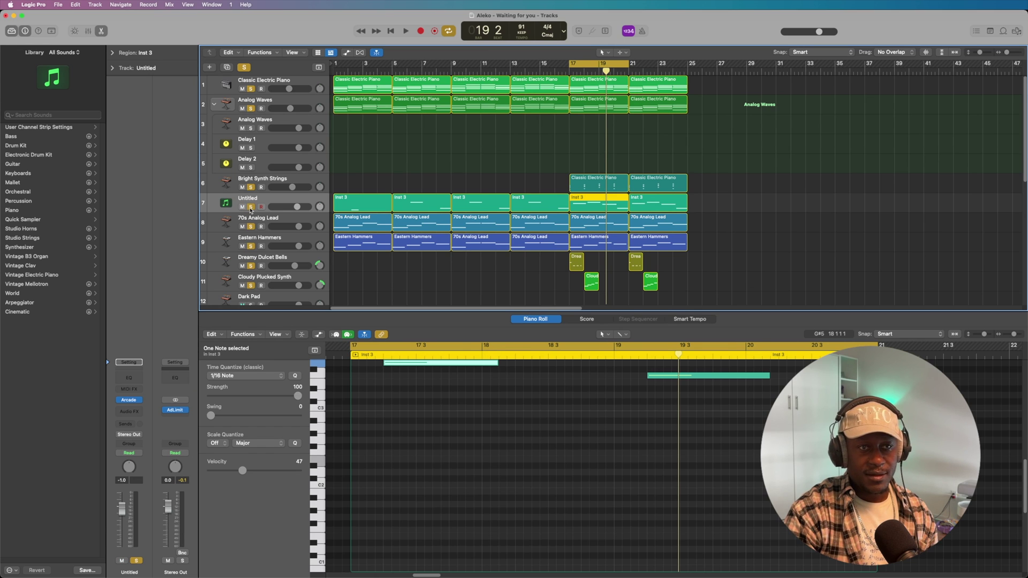
left_click(244, 67)
left_click(251, 207)
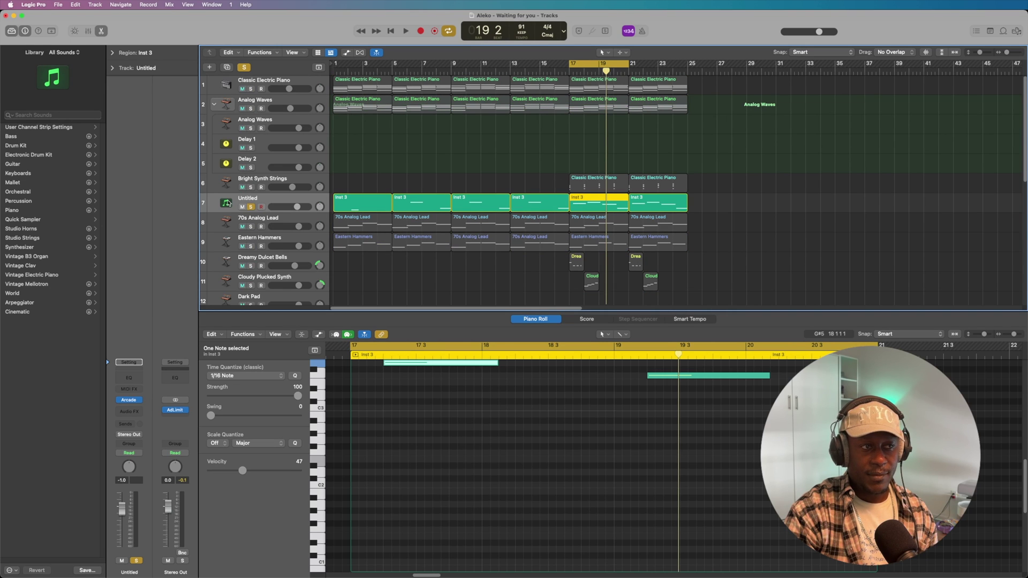
Show the Untitled track's Arcade instrument, play the soloed part, and return the playhead to bar 17.
left_click(131, 402)
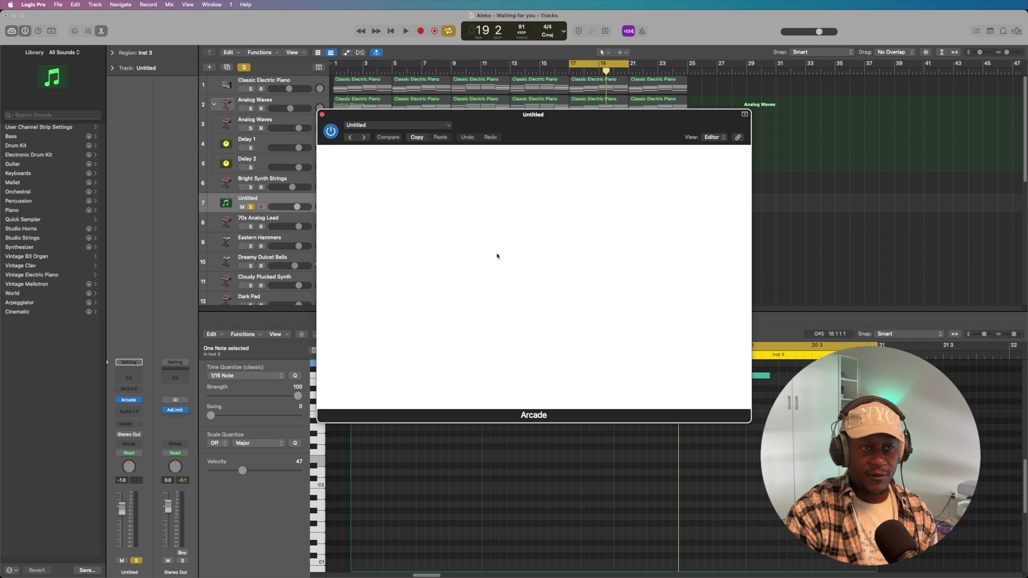
left_click(406, 31)
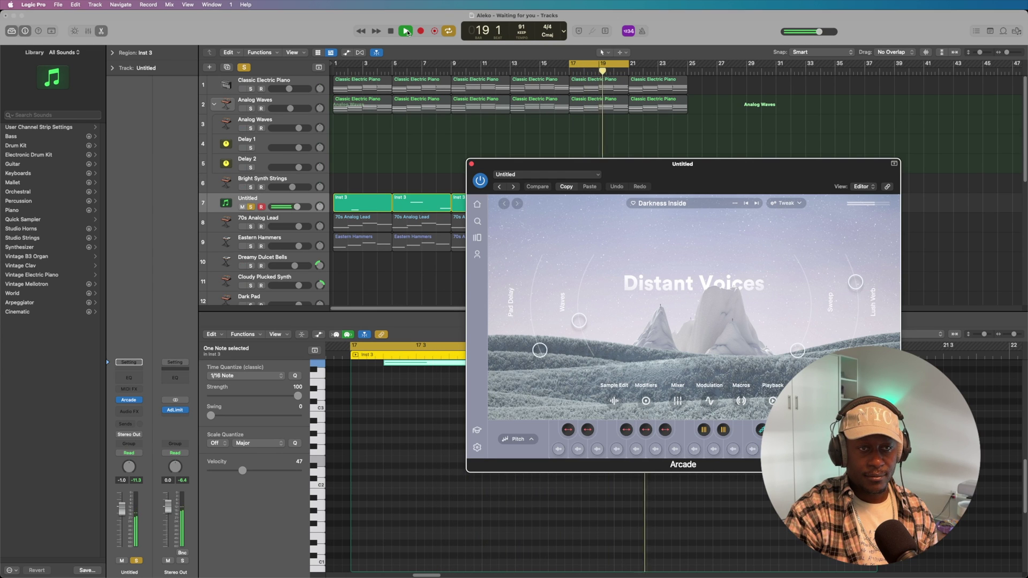
left_click_drag(626, 167, 594, 254)
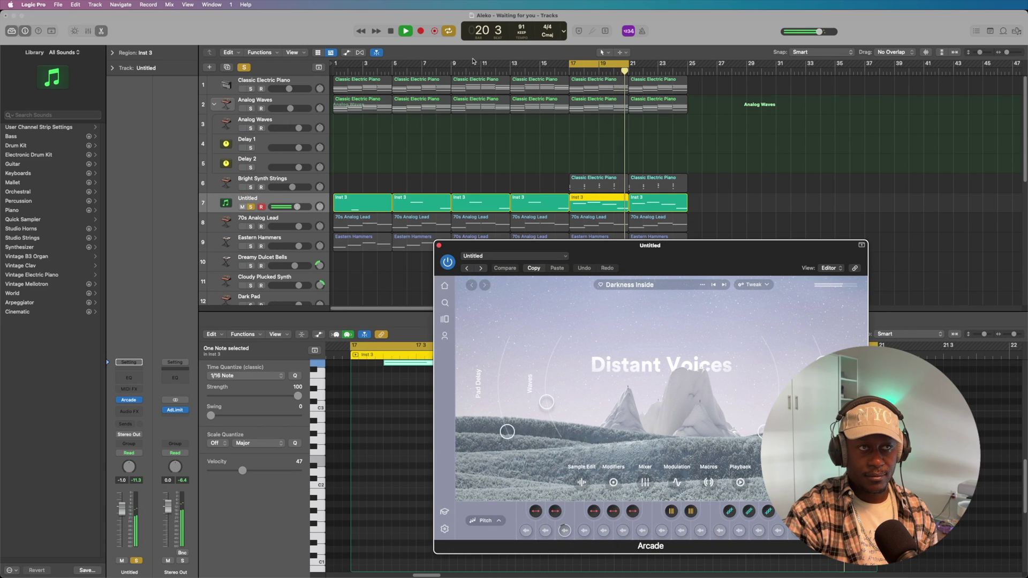
left_click(391, 31)
left_click(391, 31)
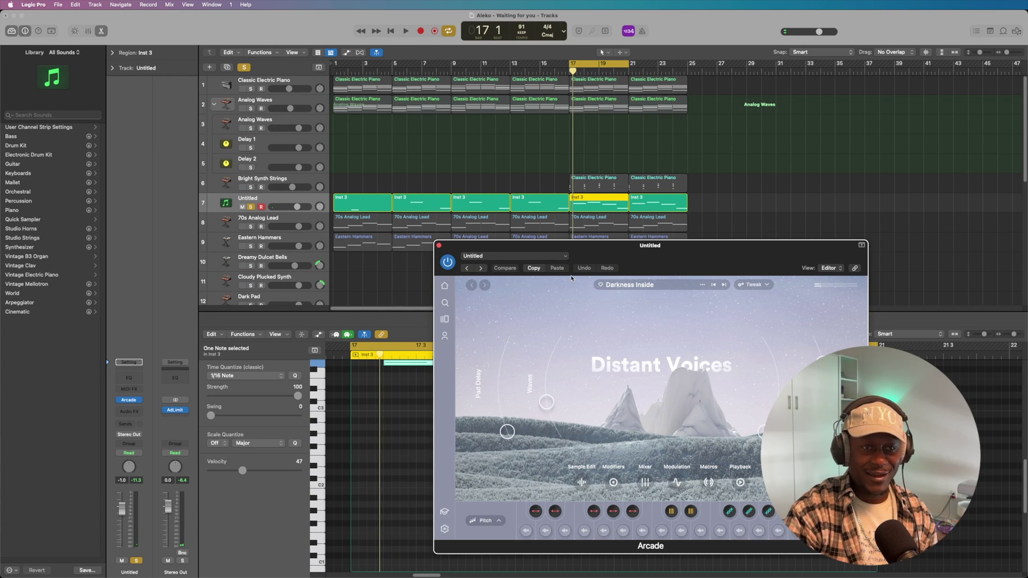
Add Bright Synth Strings, Classic Electric Piano and Analog Waves to the soloed Untitled track, and close the Arcade window.
left_click_drag(655, 246, 733, 243)
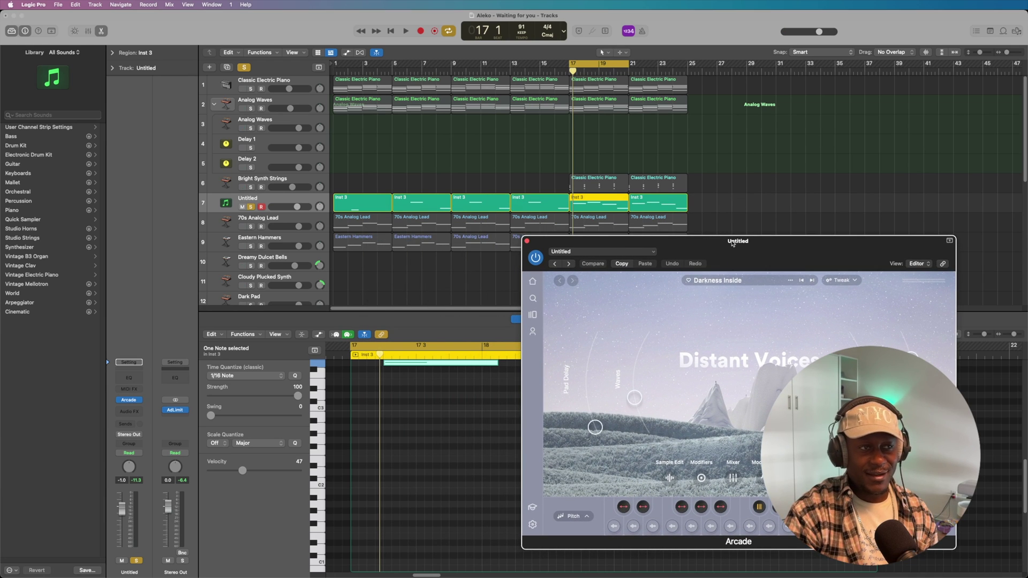
left_click(250, 187)
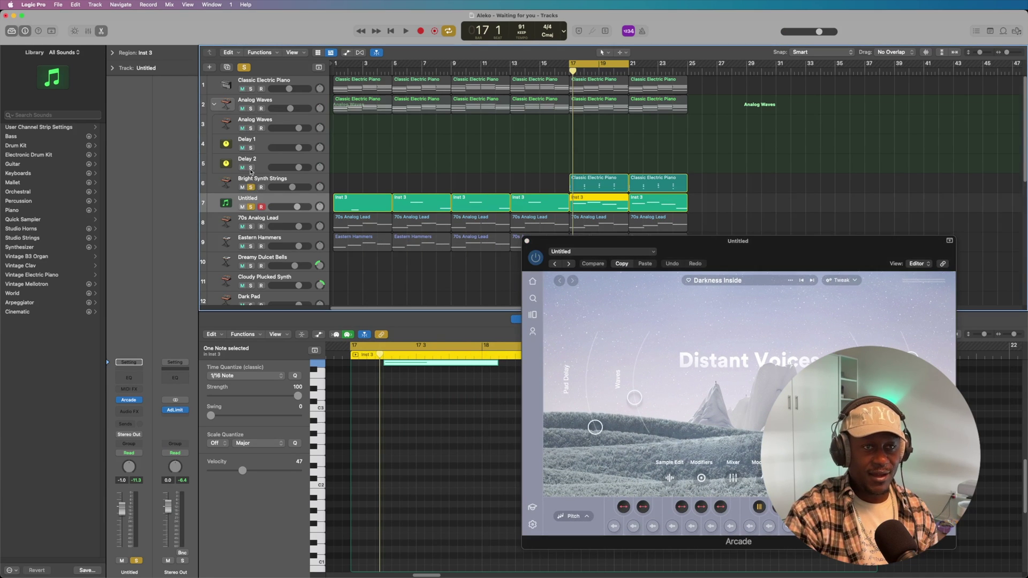
left_click(250, 89)
left_click(251, 109)
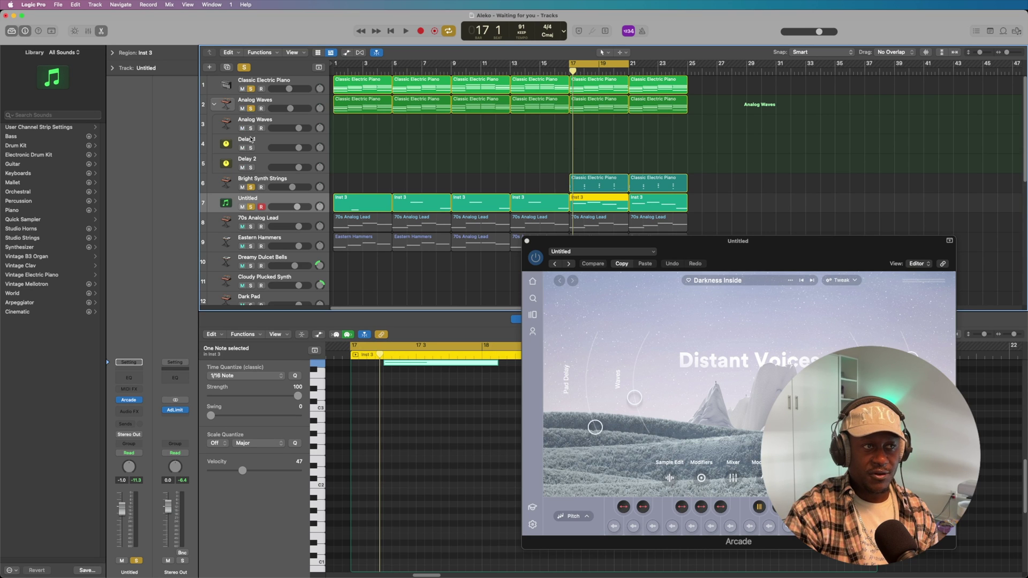
left_click(528, 242)
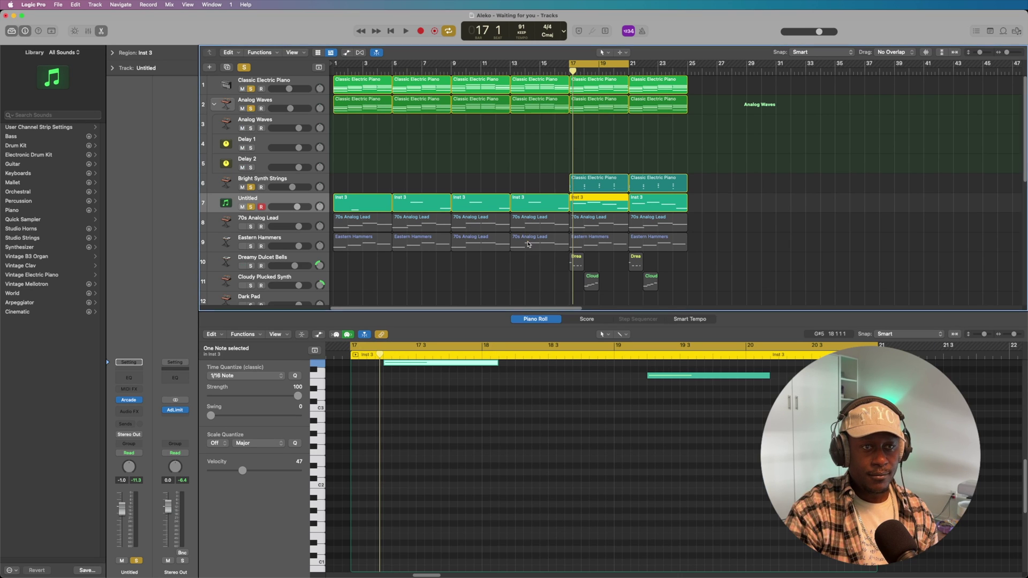
Solo 70s Analog Lead, Eastern Hammers, Dreamy Dulcet Bells and Cloudy Plucked Synth along with the other soloed layers.
left_click(250, 226)
left_click(251, 246)
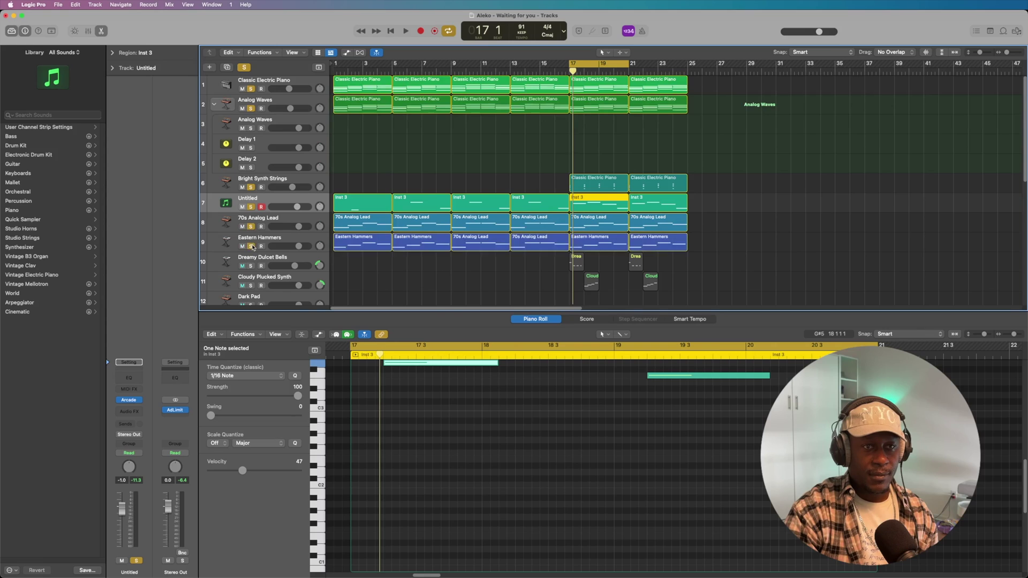
scroll(254, 249, "down", 1)
left_click(251, 256)
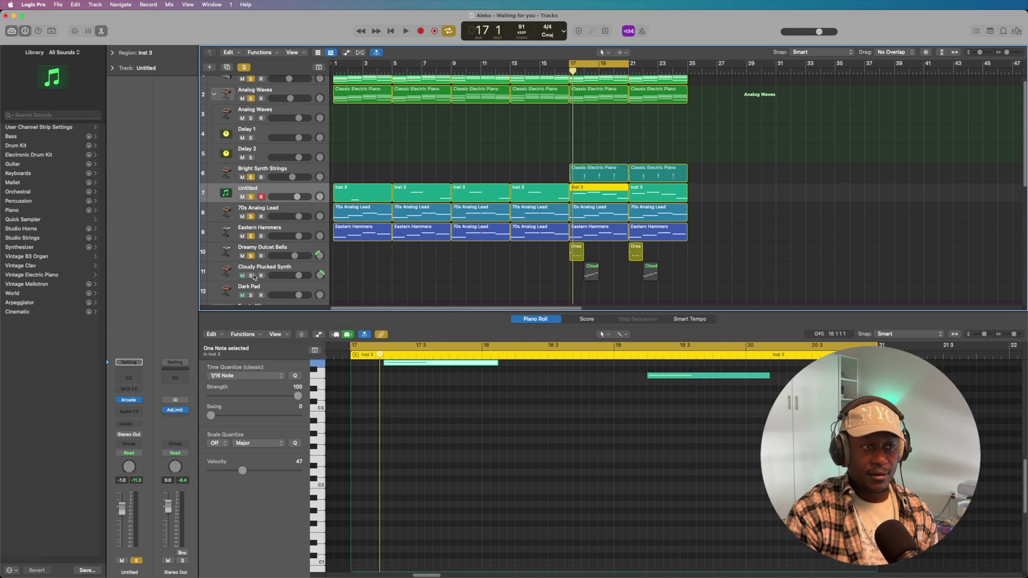
left_click(252, 276)
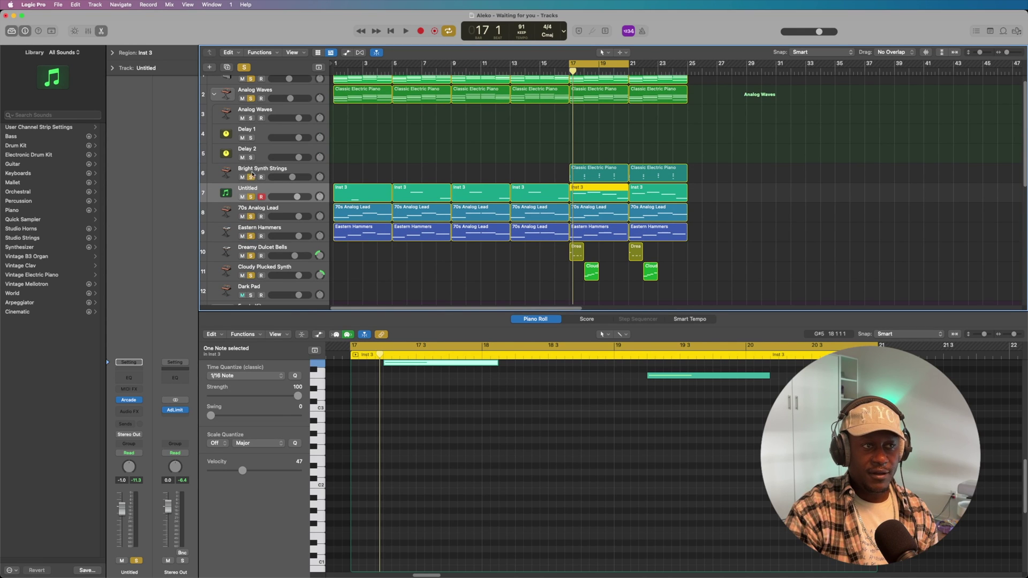
Reopen the Untitled track's Arcade instrument clear of the track regions, play all soloed layers together, and stop playback.
left_click(131, 400)
left_click_drag(630, 250, 804, 251)
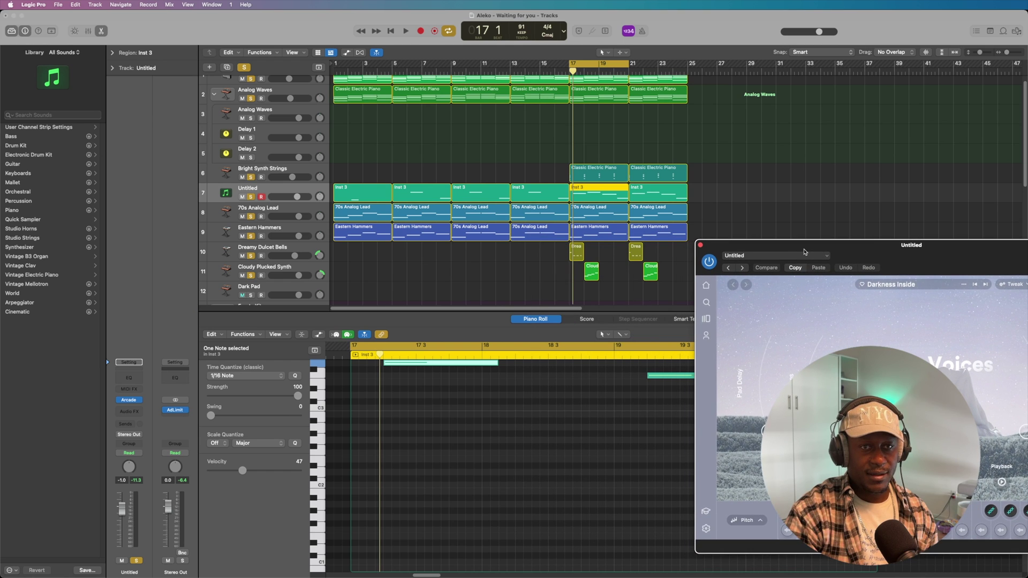
left_click(406, 31)
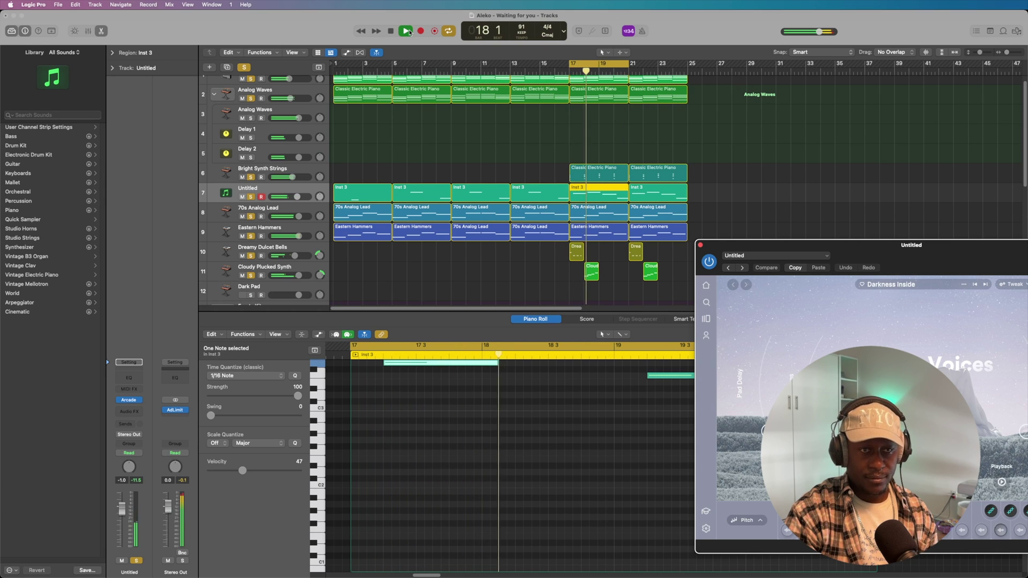
right_click(409, 33)
left_click(349, 33)
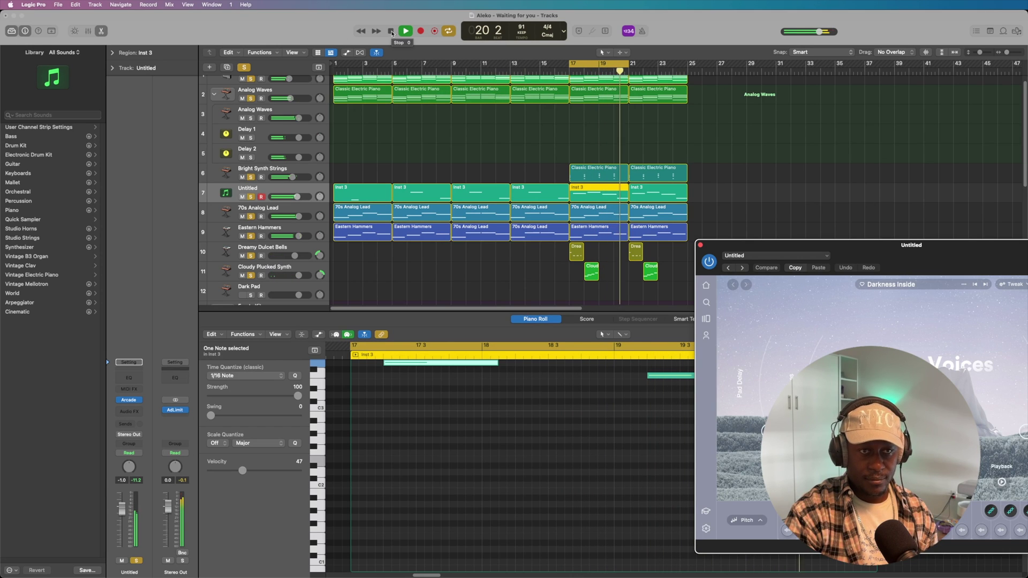
left_click(392, 31)
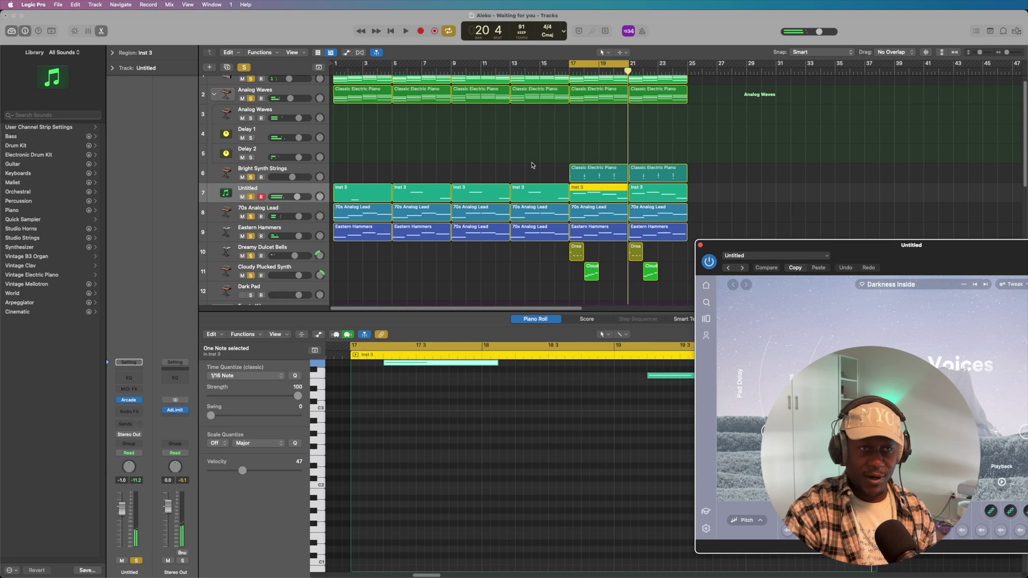
Select the Sub Bass track at the end of the track list and close the Arcade instrument window.
scroll(532, 165, "down", 3)
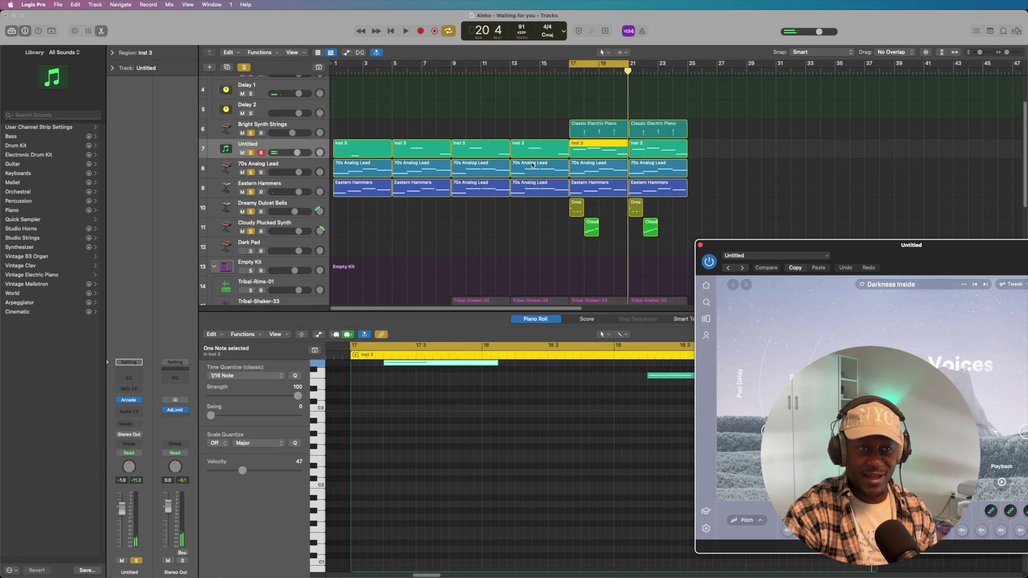
scroll(532, 165, "down", 10)
scroll(532, 165, "up", 6)
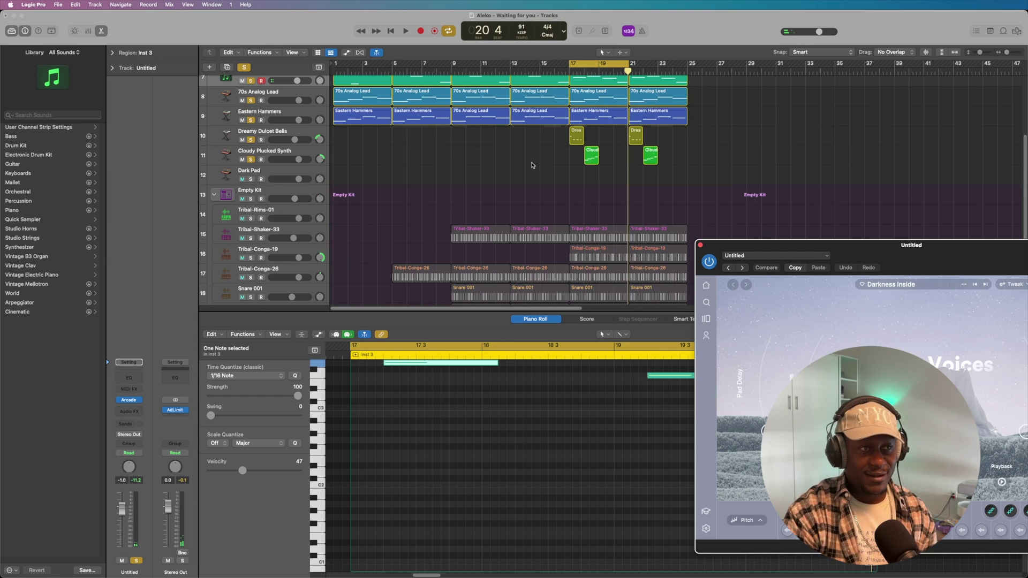
scroll(532, 165, "down", 9)
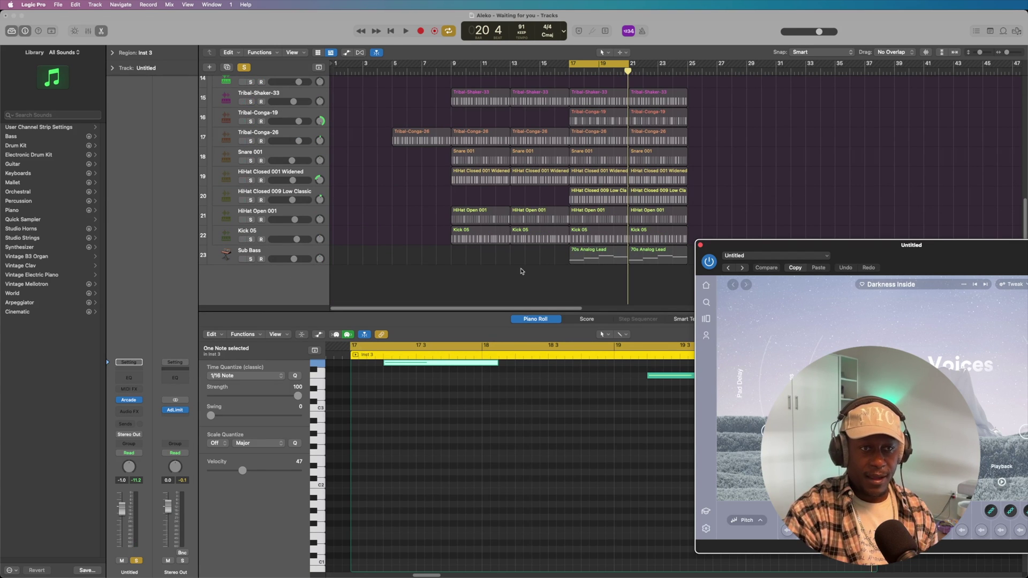
left_click(269, 254)
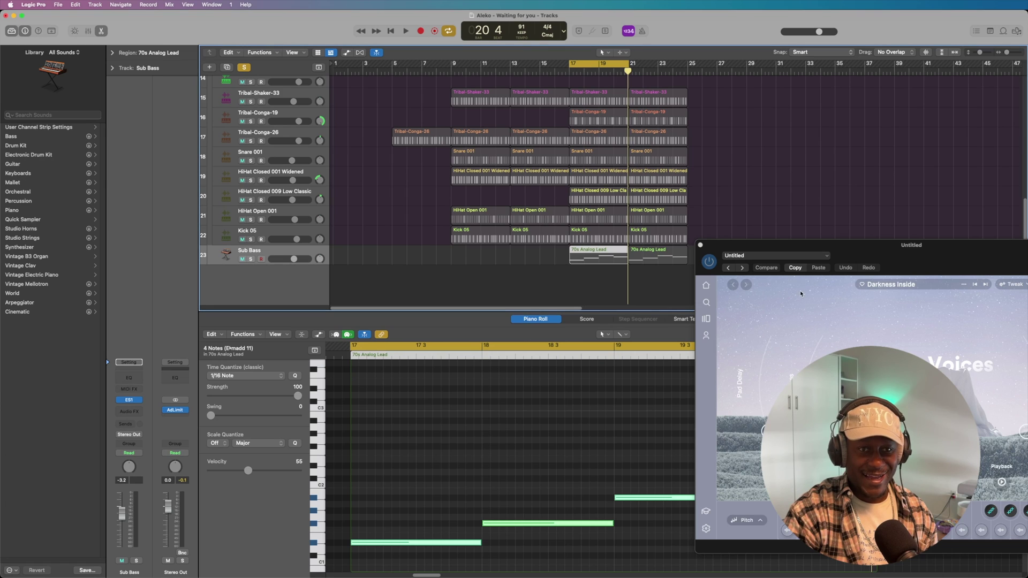
left_click(701, 246)
scroll(661, 216, "up", 2)
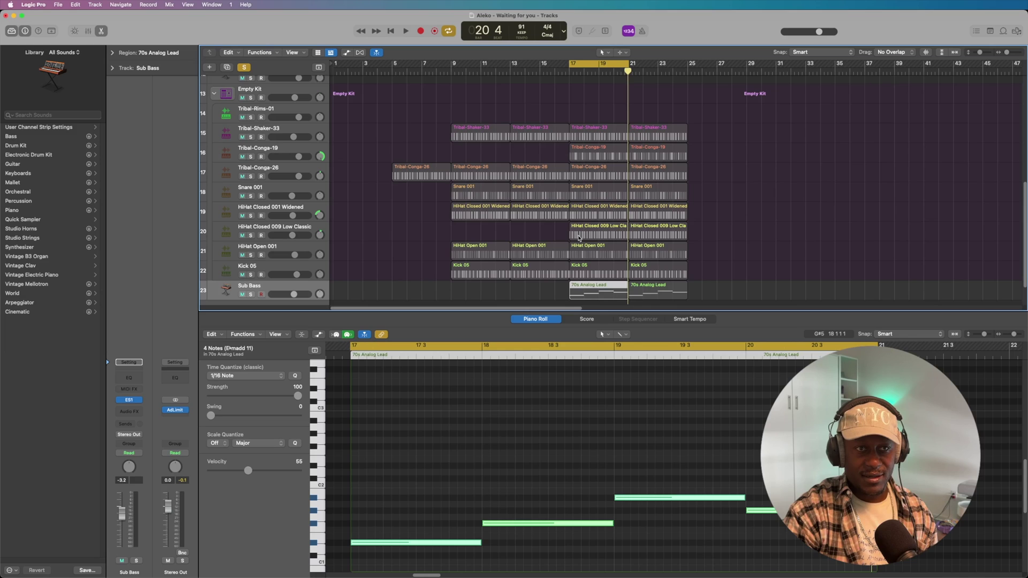
Show the Tribal-Conga-26 pattern at bar 17 in the step sequencer and solo its track.
left_click(575, 168)
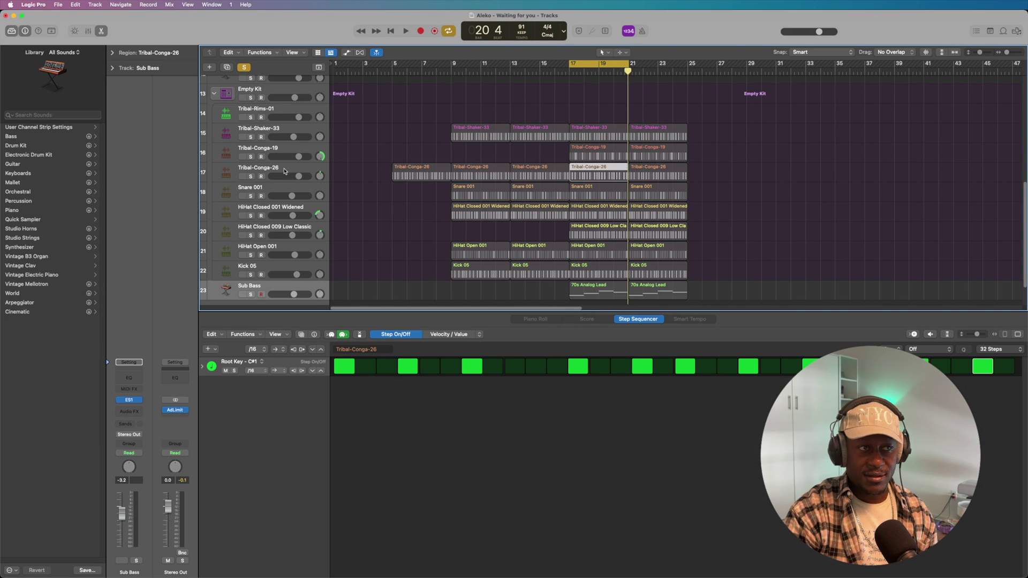
left_click(285, 171)
left_click(251, 177)
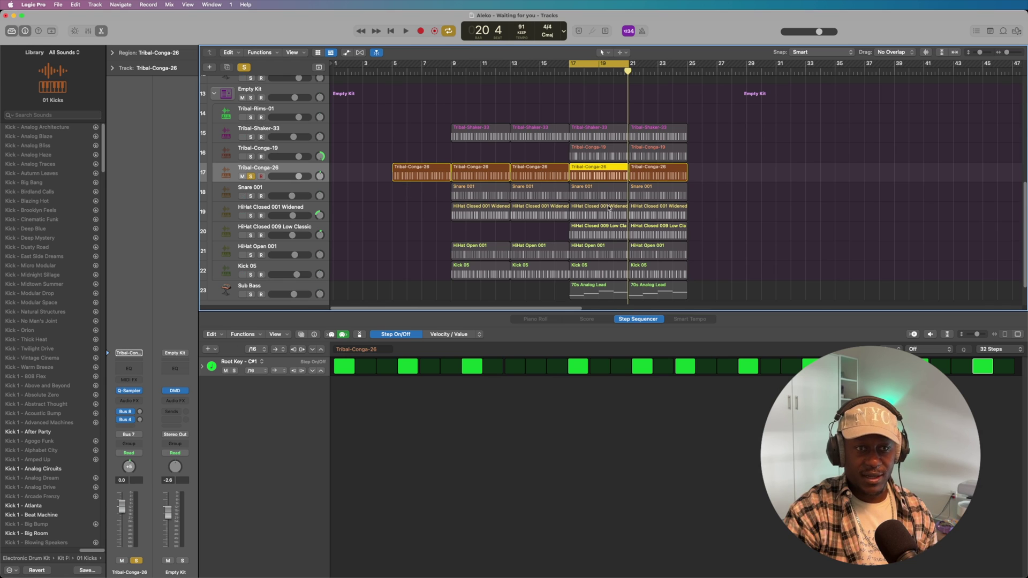
Mute the Bright Synth Strings and Untitled tracks.
scroll(537, 157, "up", 10)
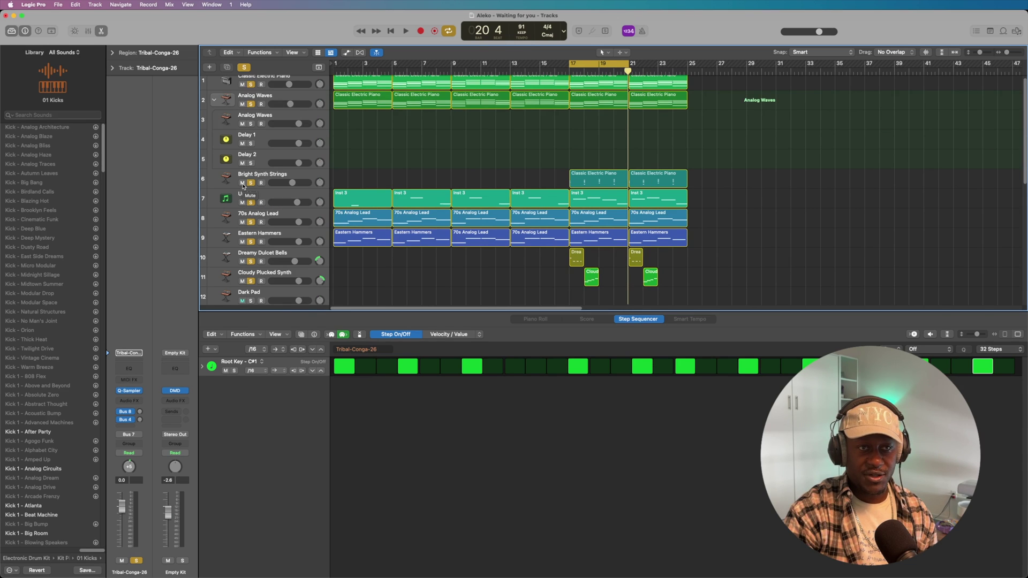
left_click(242, 184)
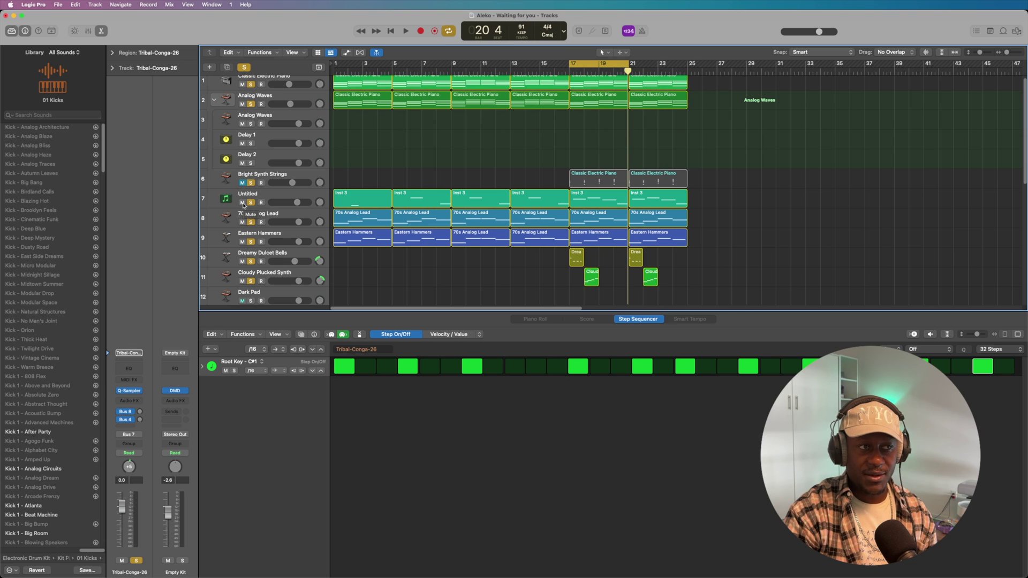
left_click(242, 202)
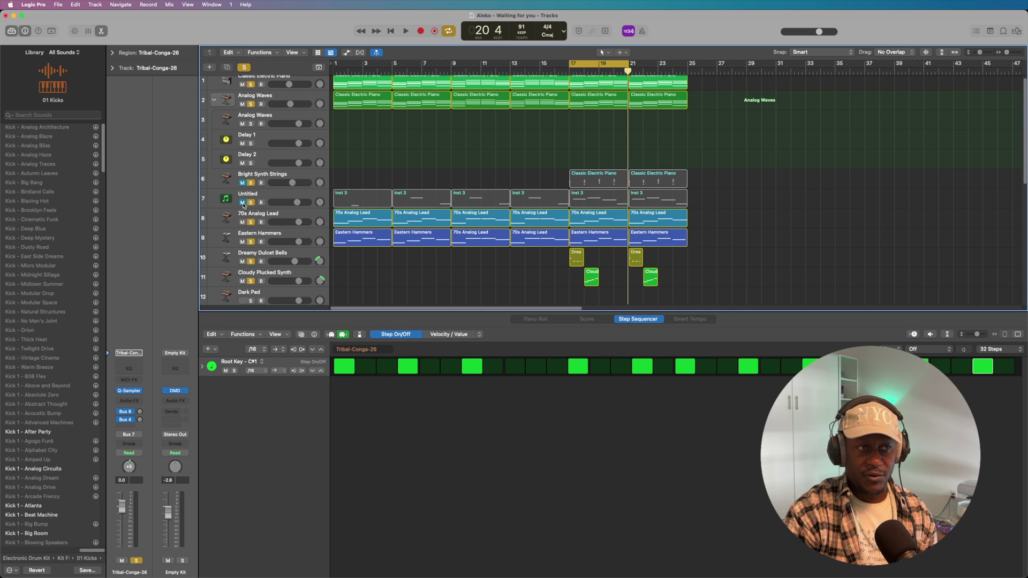
Clear the existing solos, solo only Tribal-Conga-26, and play the conga pattern before stopping playback.
scroll(327, 221, "down", 4)
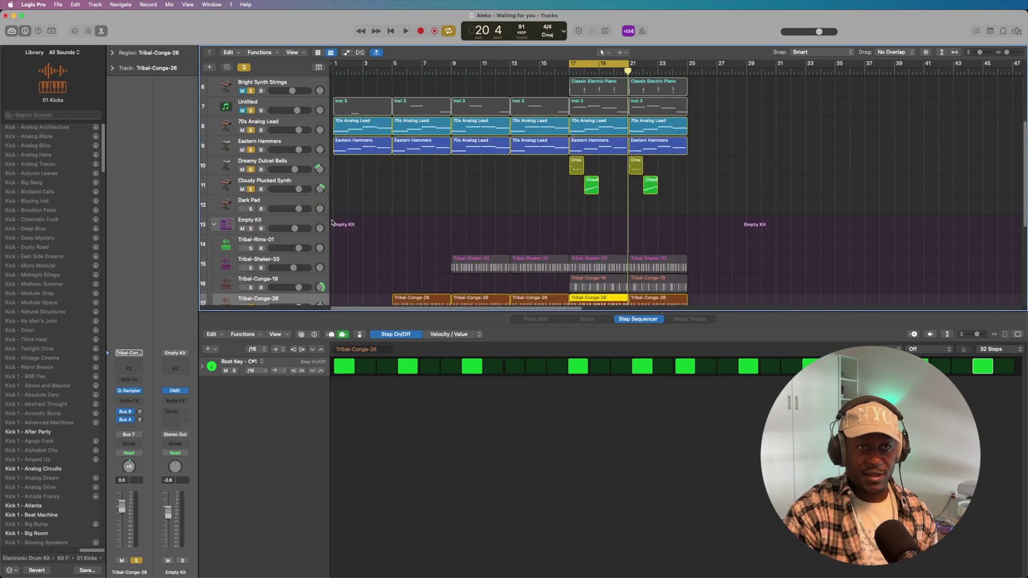
scroll(332, 222, "down", 4)
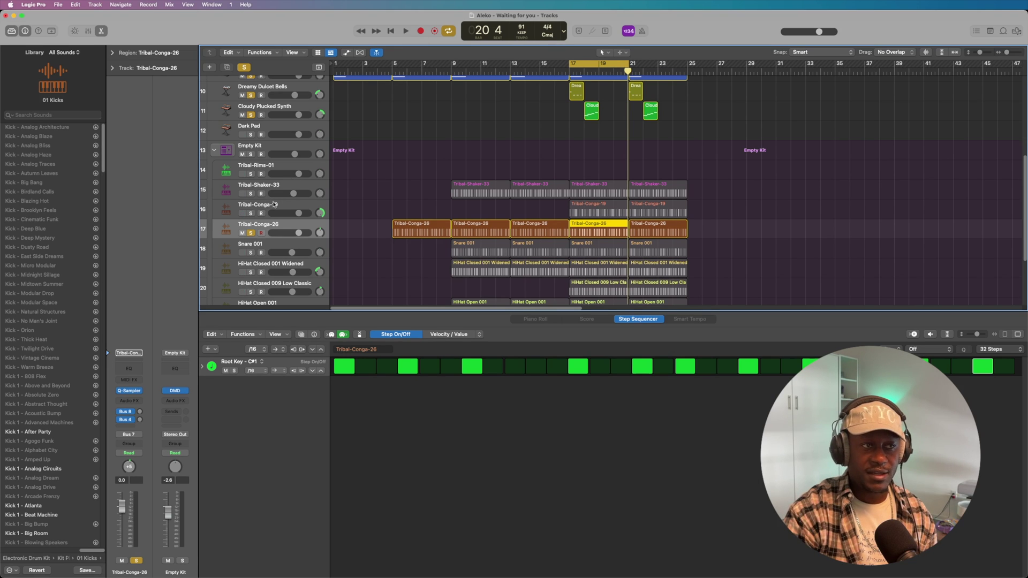
left_click(245, 67)
left_click(250, 234)
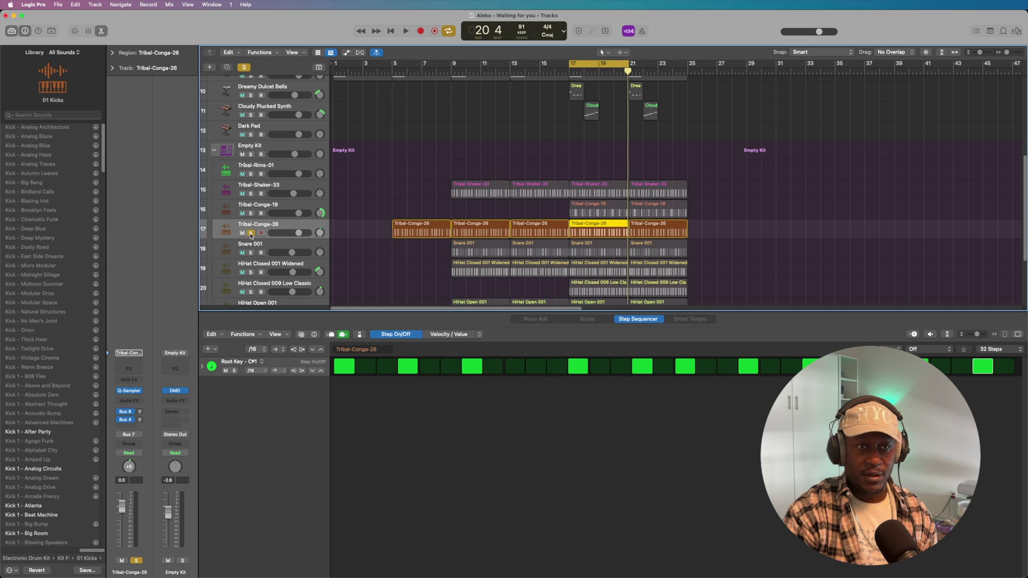
left_click(406, 32)
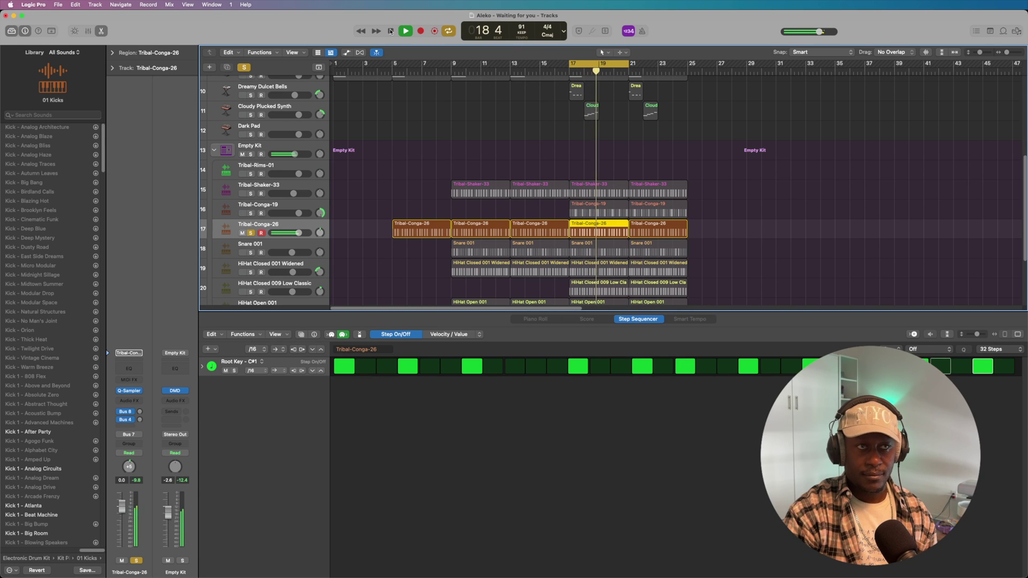
left_click(391, 31)
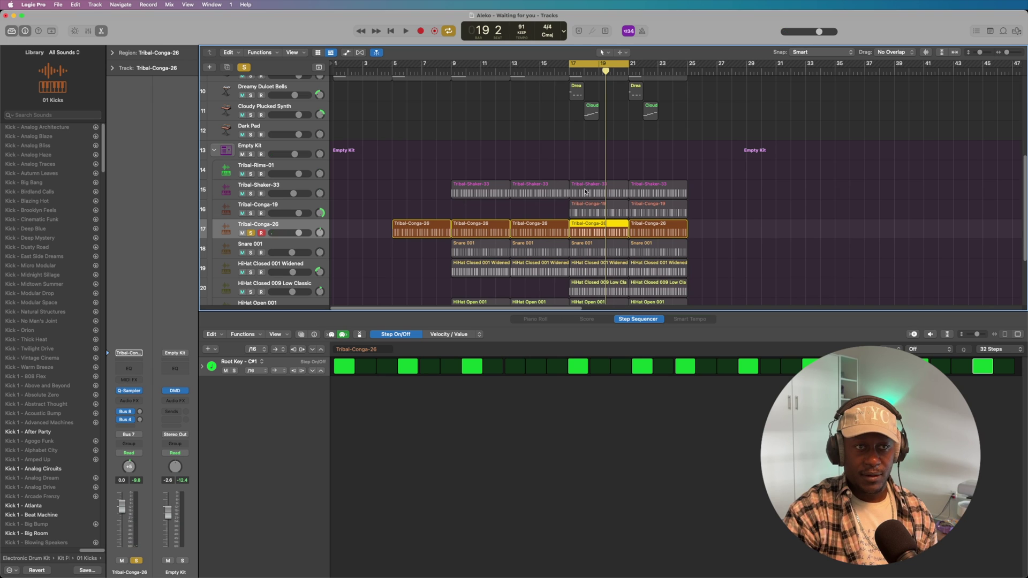
Add Tribal-Shaker-33 to the soloed conga, play both together, and stop playback.
left_click(289, 191)
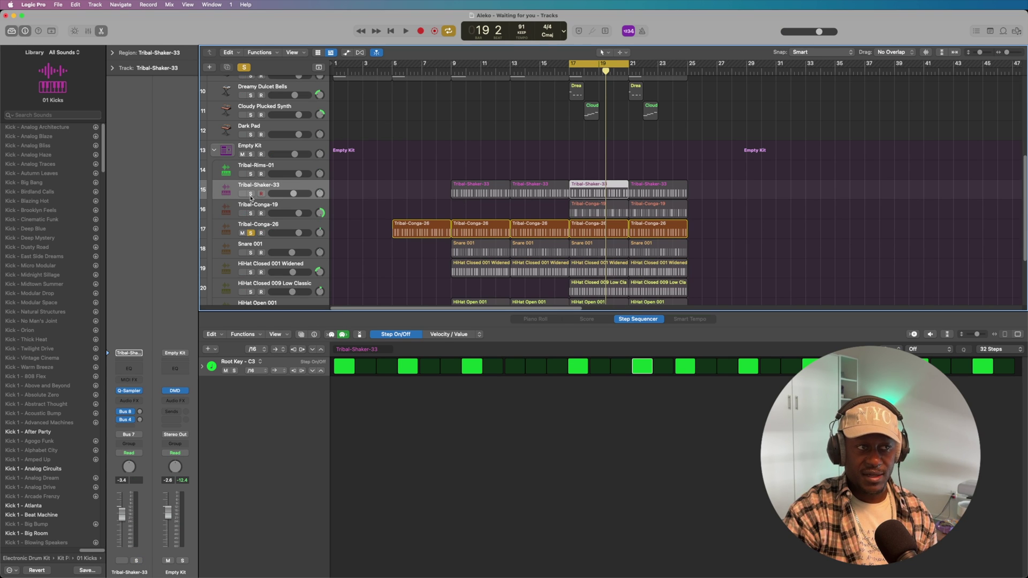
left_click(251, 193)
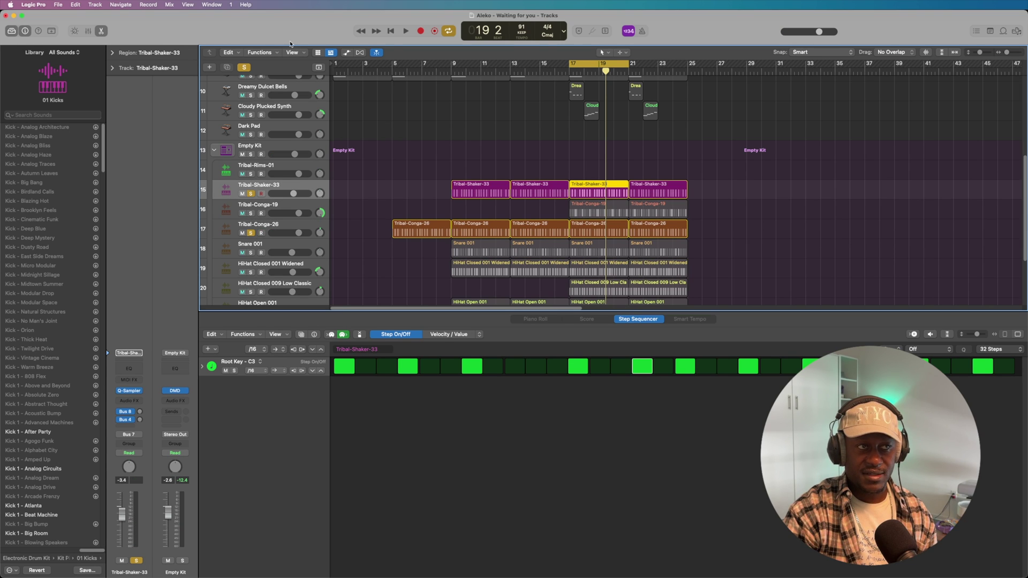
left_click(405, 32)
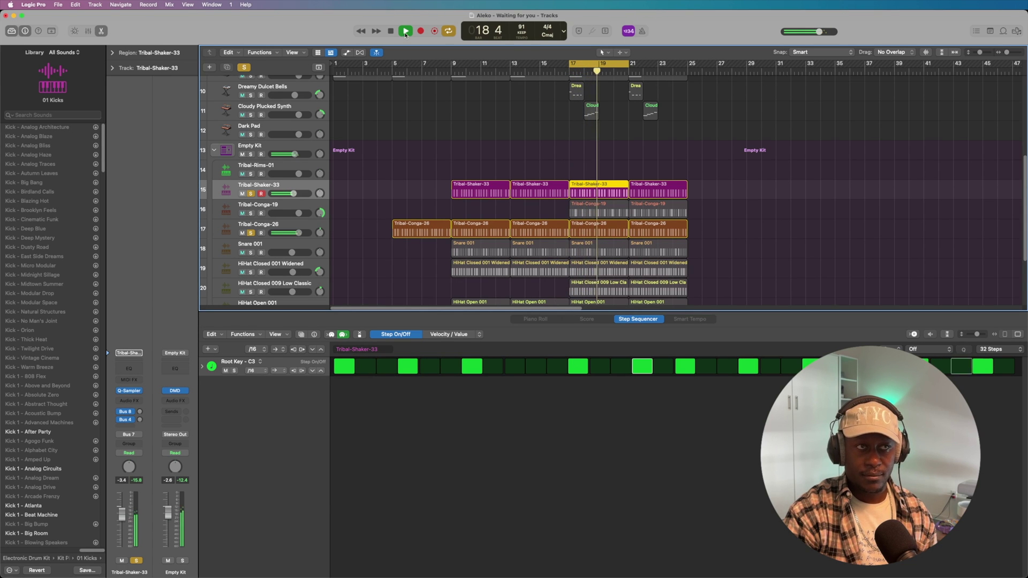
left_click(392, 32)
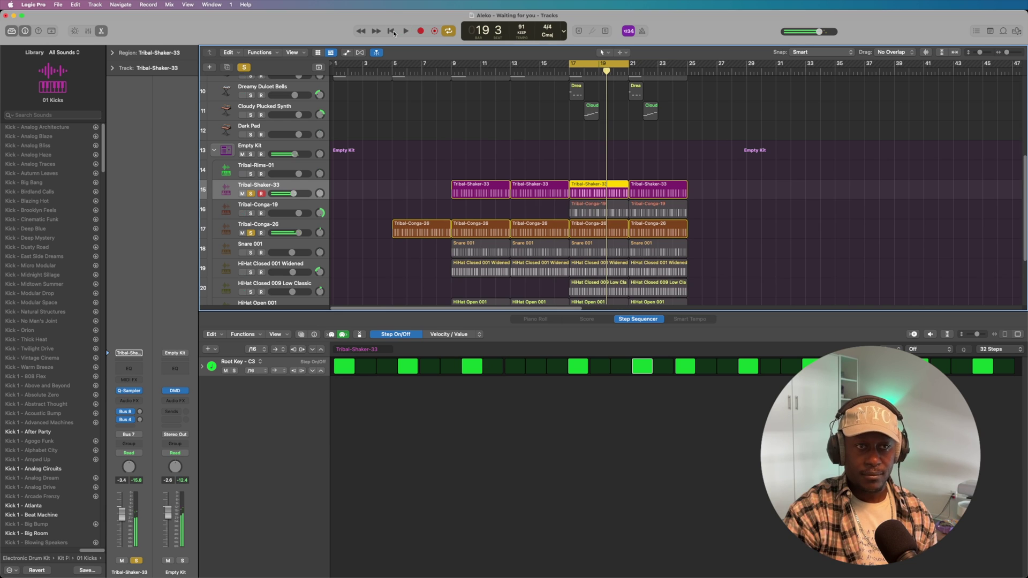
Select Snare 001 and solo it with the shaker and conga, play the loop, and stop playback.
scroll(579, 234, "down", 2)
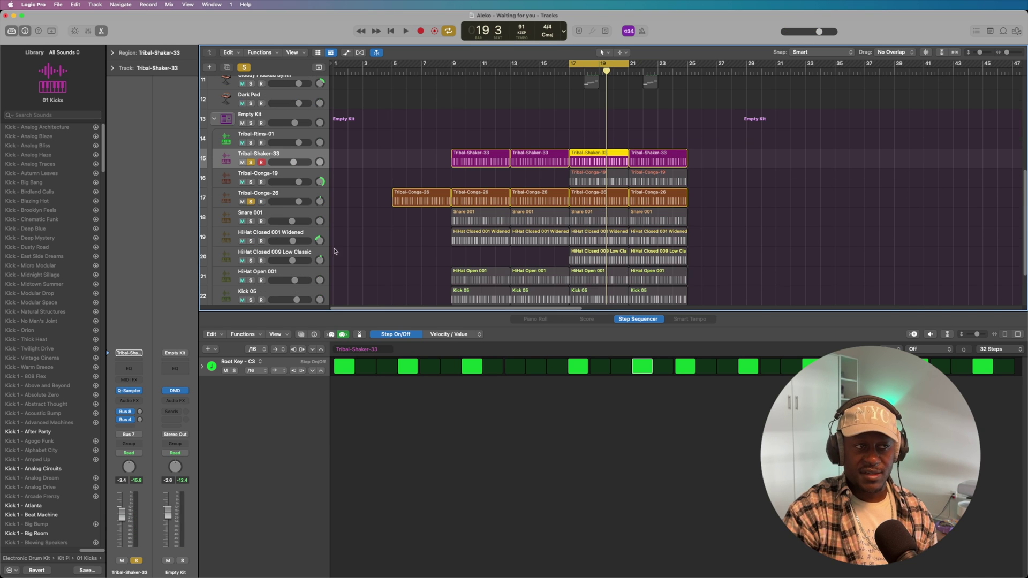
left_click(284, 220)
left_click(407, 31)
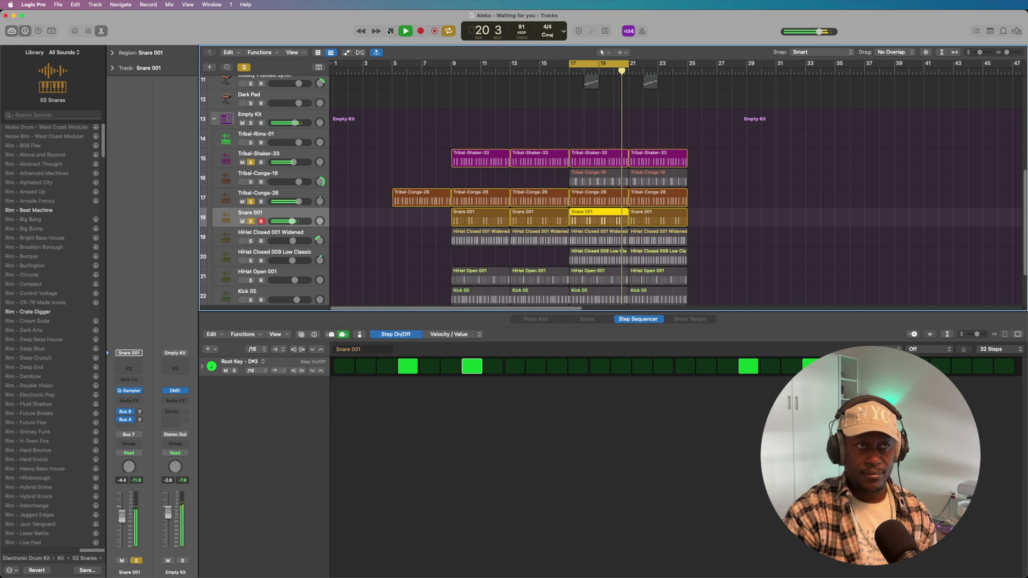
left_click(391, 31)
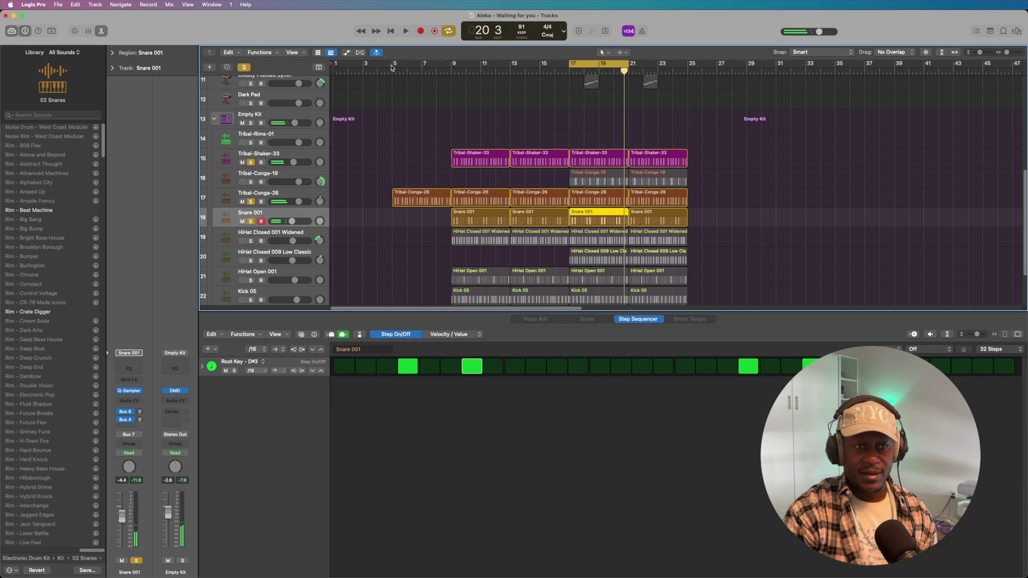
Solo Tribal-Conga-19 alongside the other soloed percussion, play the loop, and stop playback.
left_click(262, 182)
left_click(251, 182)
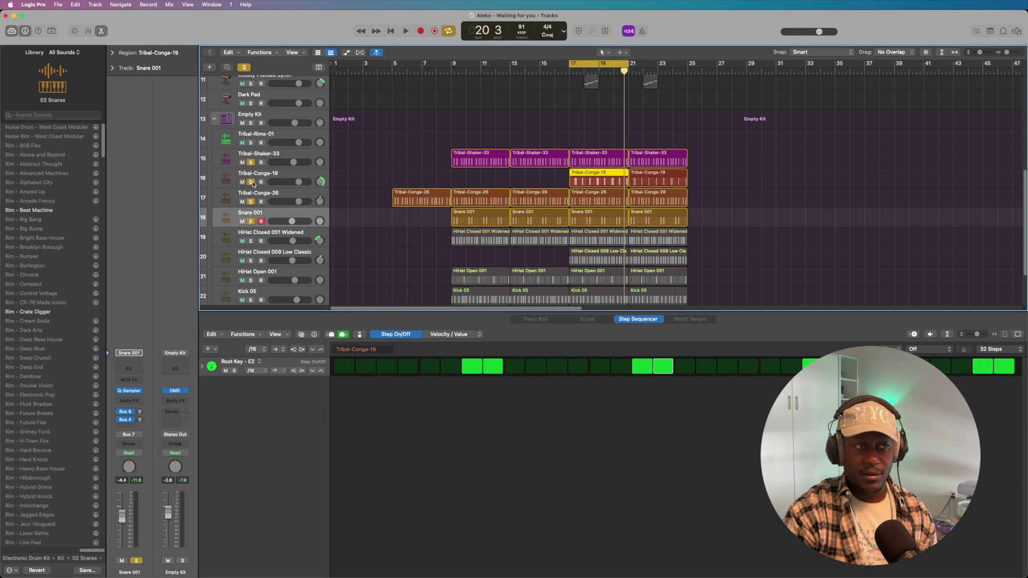
left_click(407, 32)
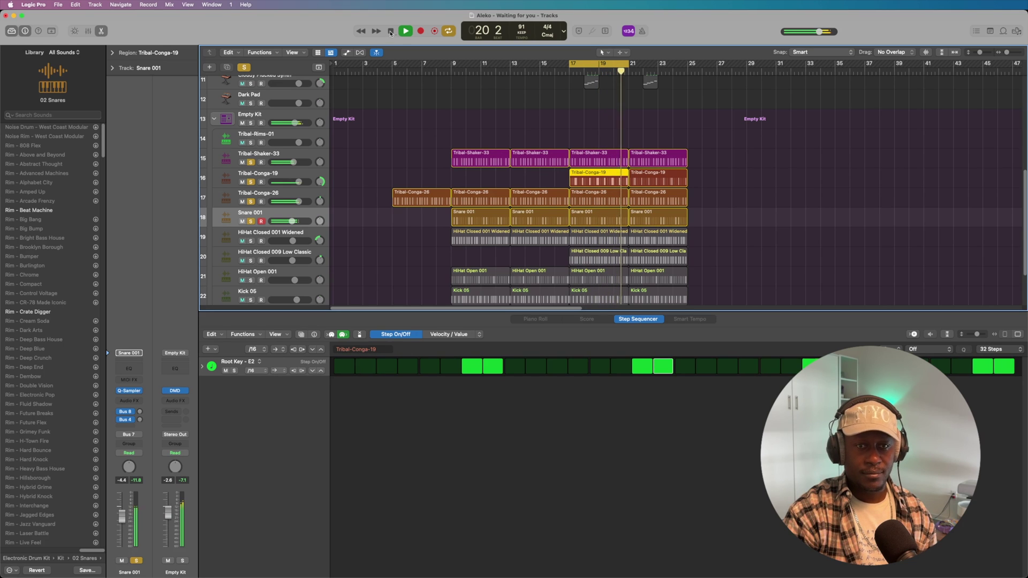
left_click(390, 31)
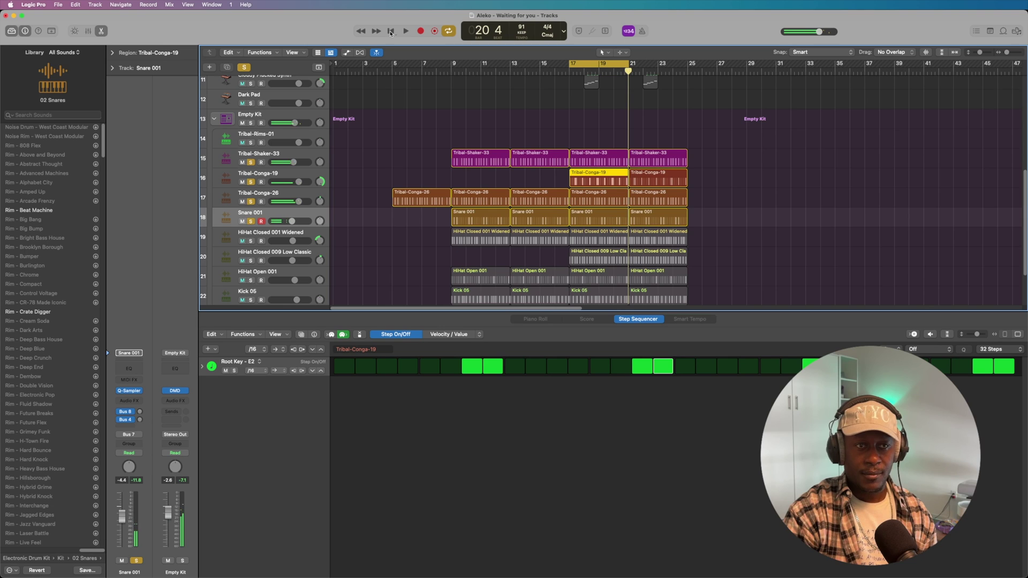
Add HiHat Closed 009 Low Classic to the soloed drums, play the loop, and stop playback.
scroll(470, 197, "down", 1)
left_click(300, 216)
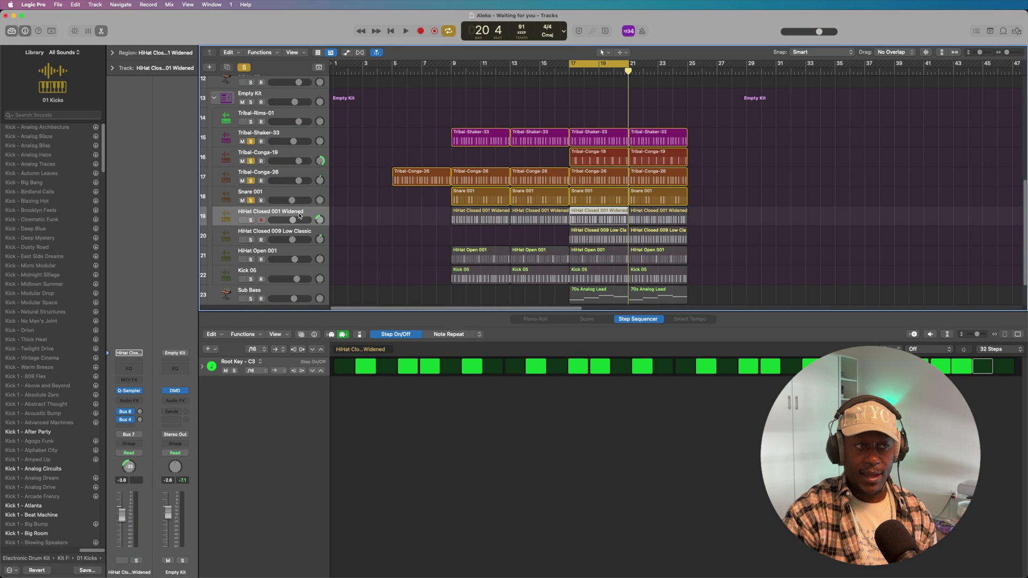
left_click(300, 236)
left_click(406, 31)
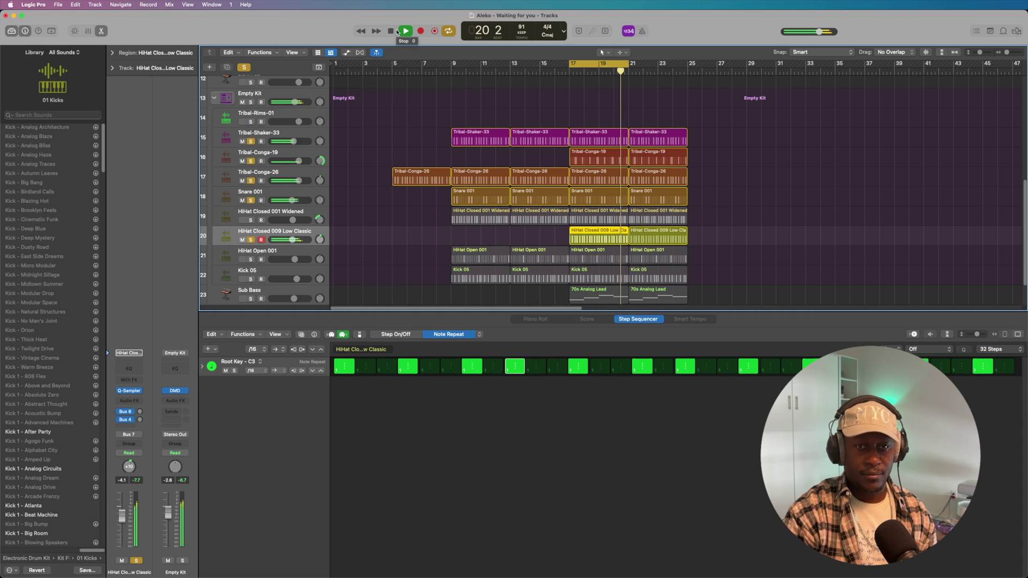
left_click(397, 32)
Solo HiHat Closed 001 Widened with the other drums and show its Note Repeat values while the loop plays, then stop playback.
scroll(434, 175, "down", 1)
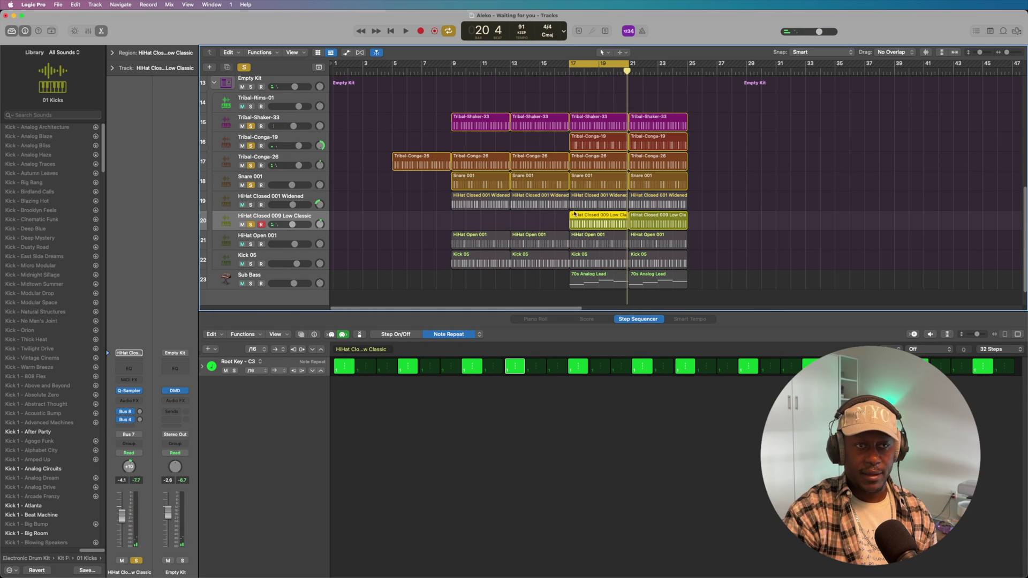
left_click(301, 199)
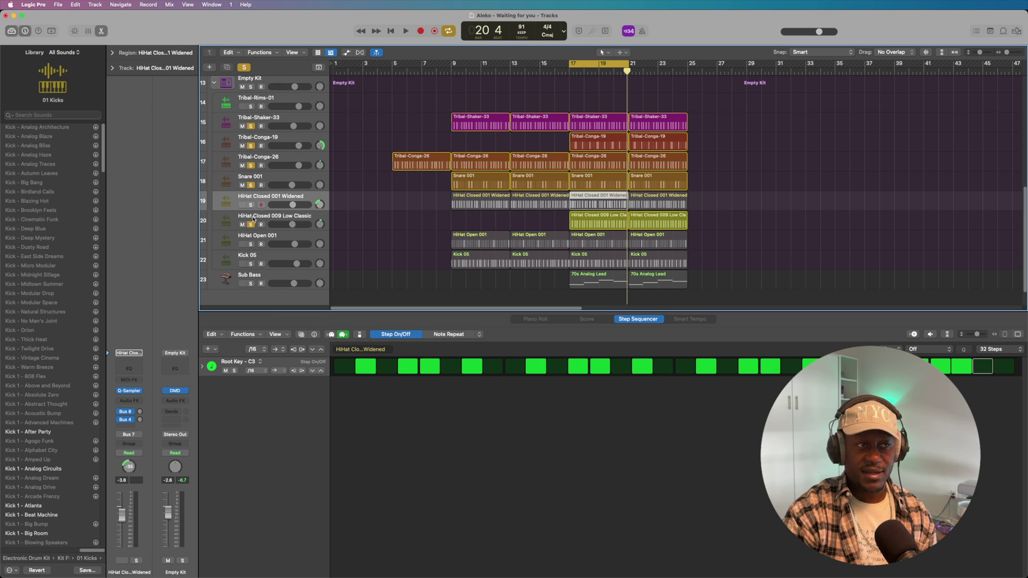
left_click(251, 206)
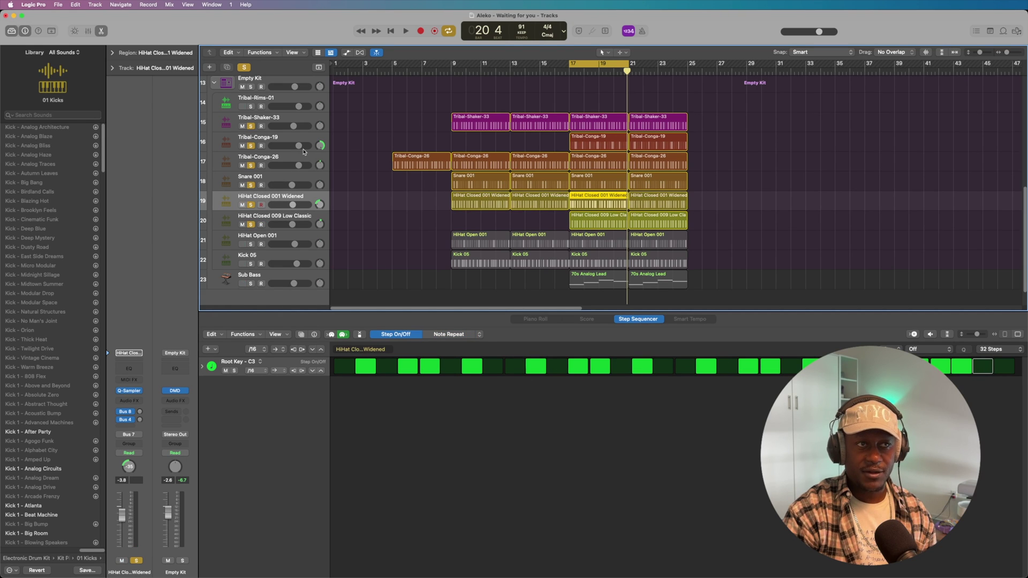
left_click(406, 32)
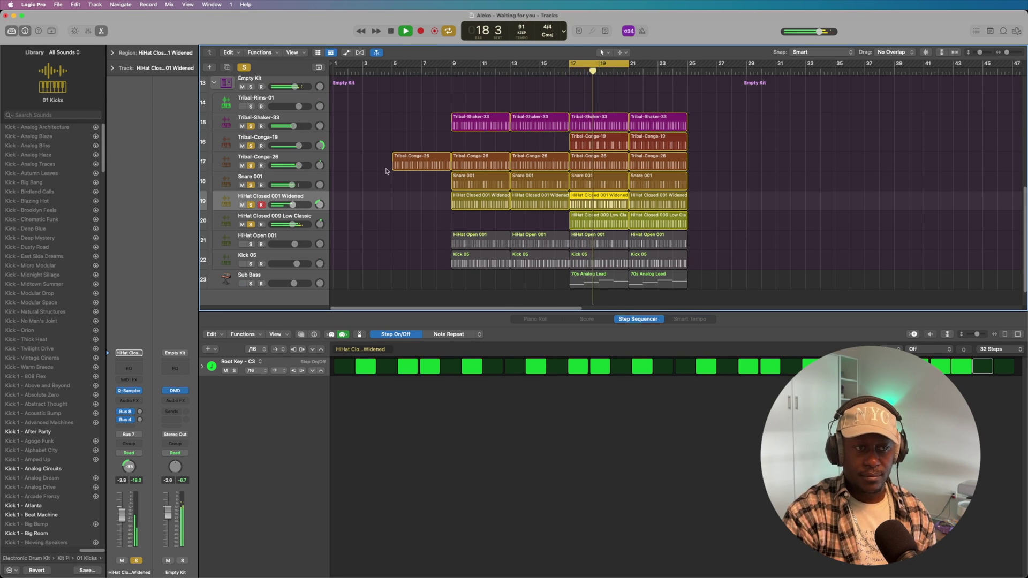
left_click(448, 334)
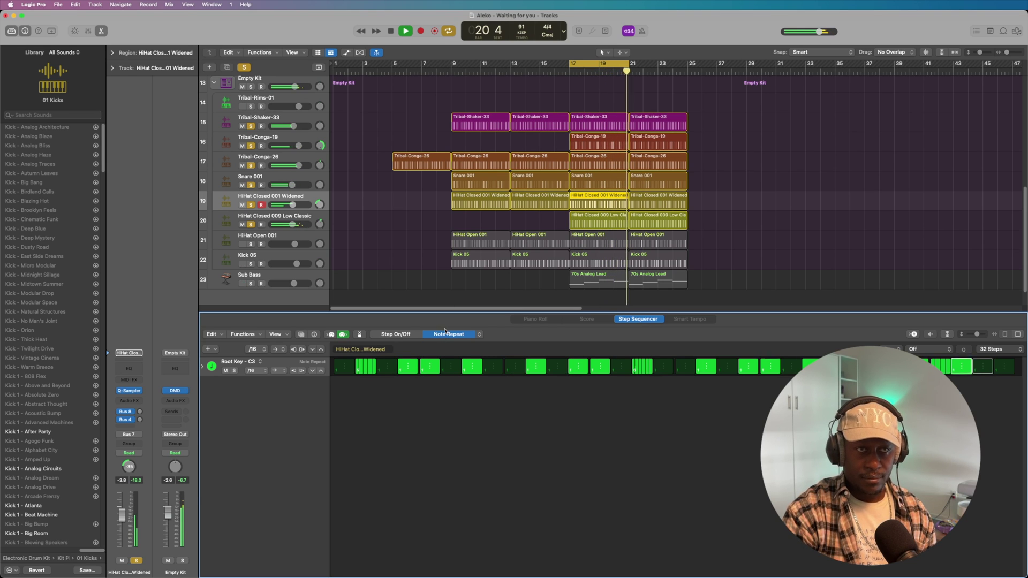
left_click(391, 31)
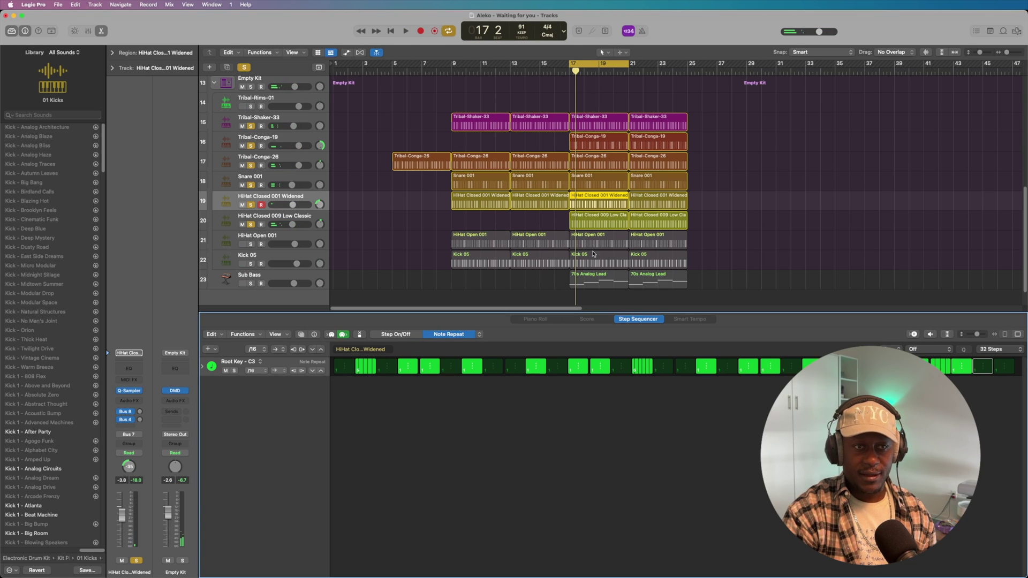
Add HiHat Open 001 to the soloed drums, play the loop, and stop playback.
left_click(251, 245)
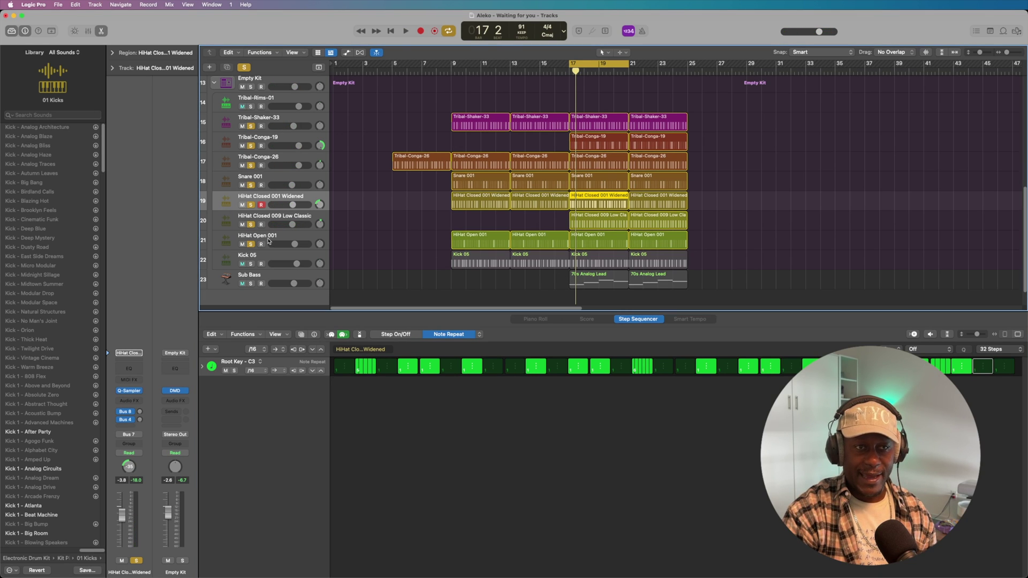
left_click(405, 32)
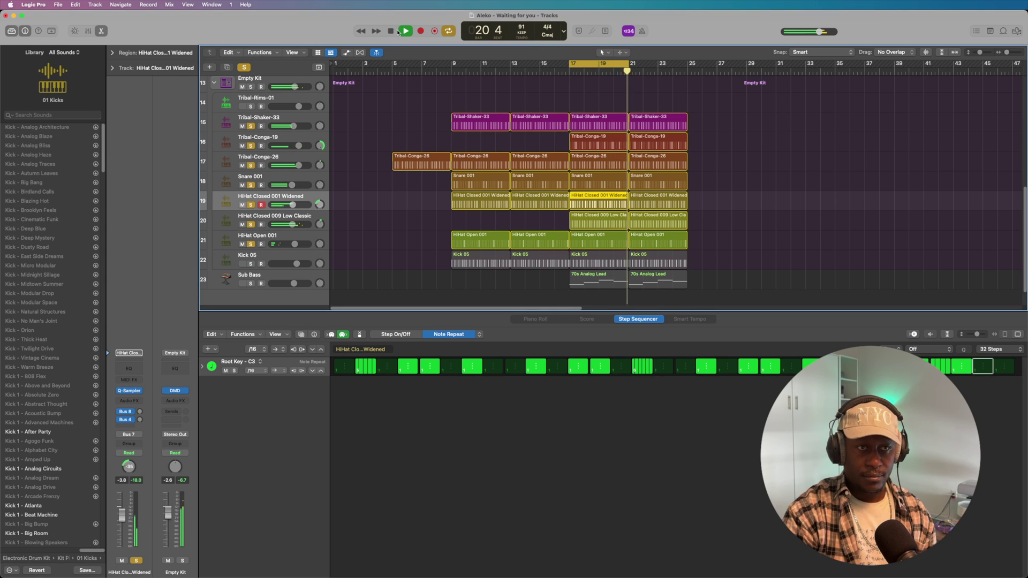
left_click(391, 32)
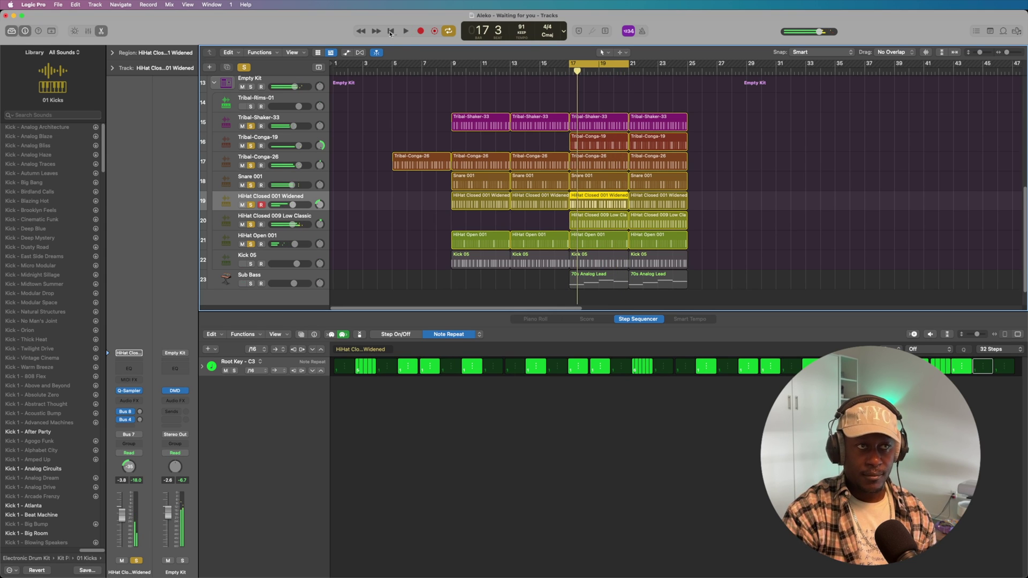
Solo Kick 05 along with the other soloed drums, play the loop, and stop playback.
left_click(250, 264)
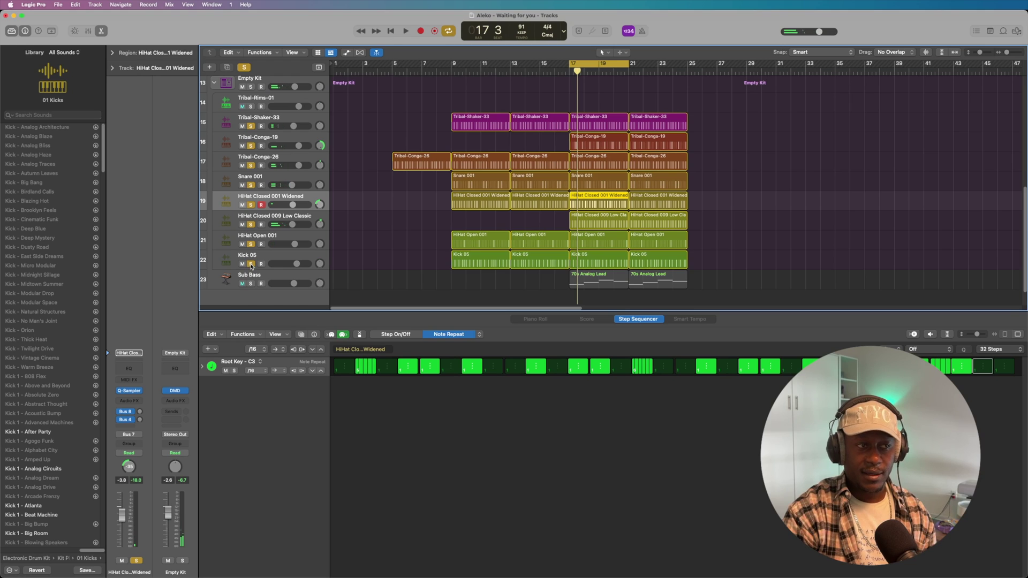
left_click(406, 32)
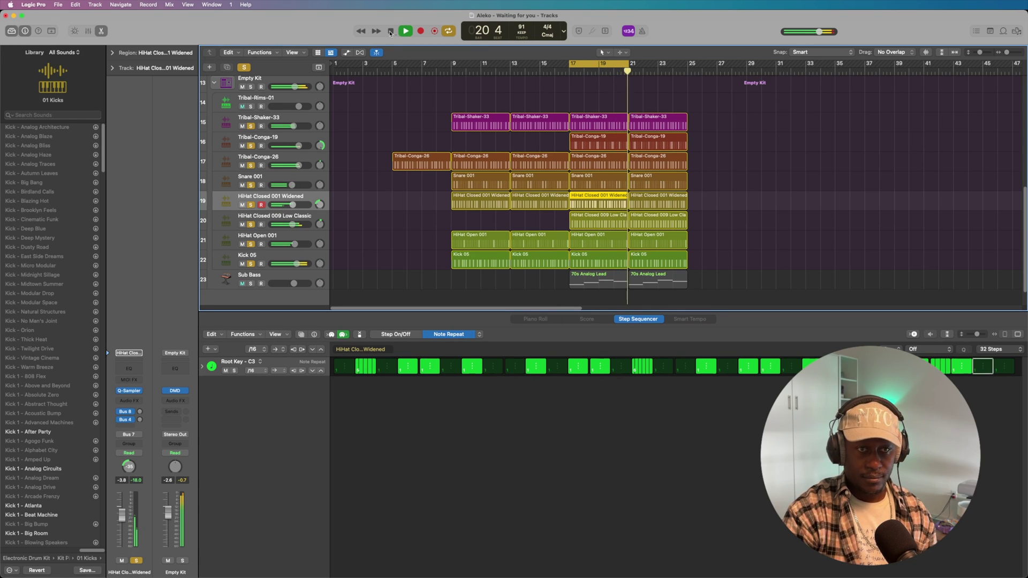
left_click(391, 31)
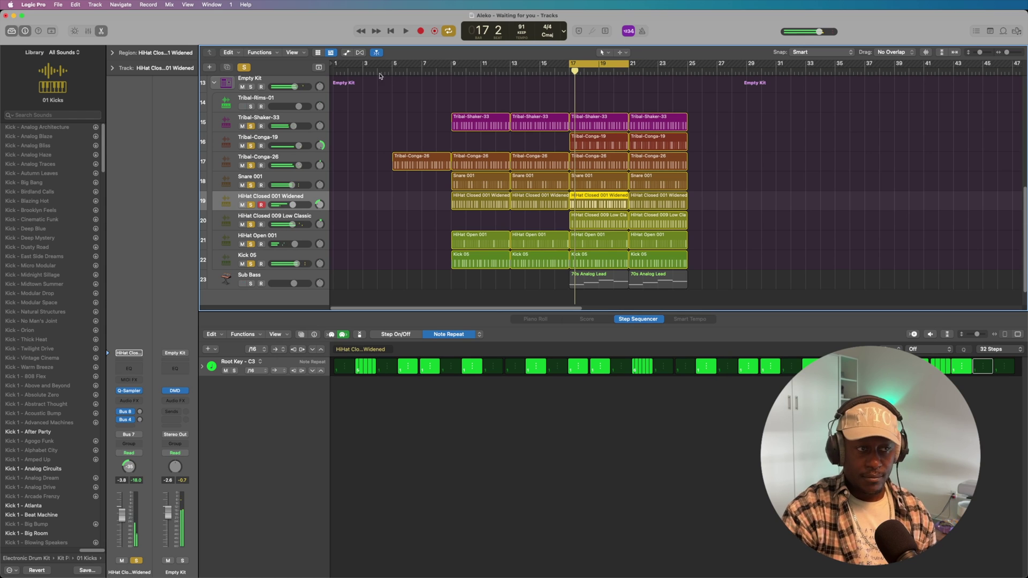
Select the Sub Bass track and solo it alone, play the loop, stop playback, and clear its solo.
scroll(396, 238, "up", 10)
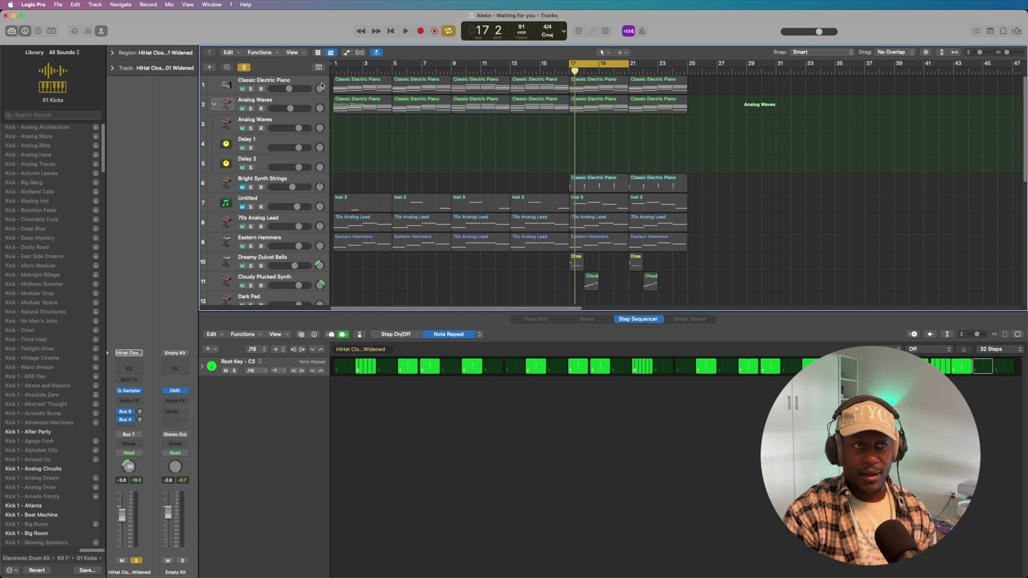
scroll(377, 173, "down", 10)
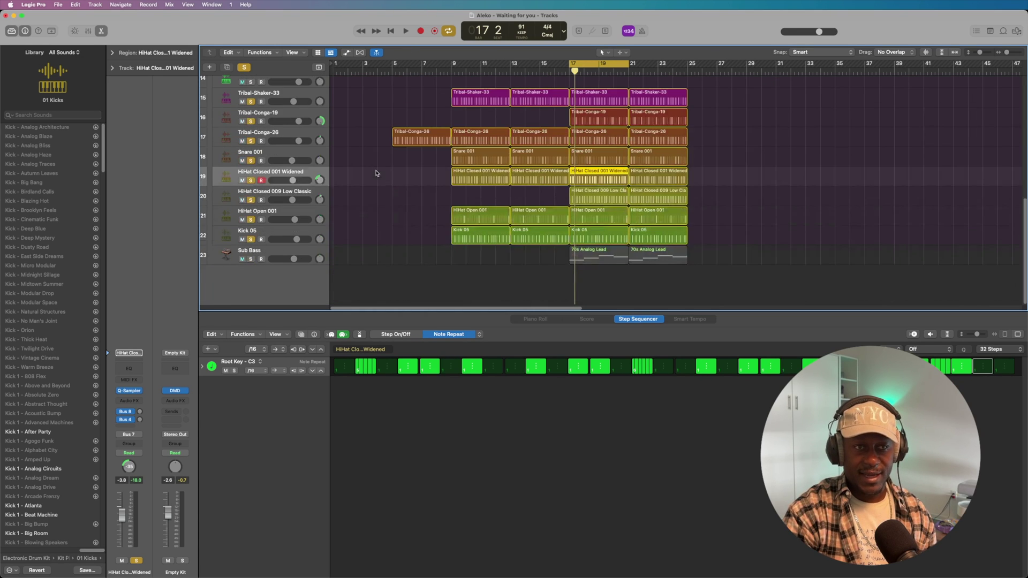
left_click(251, 260)
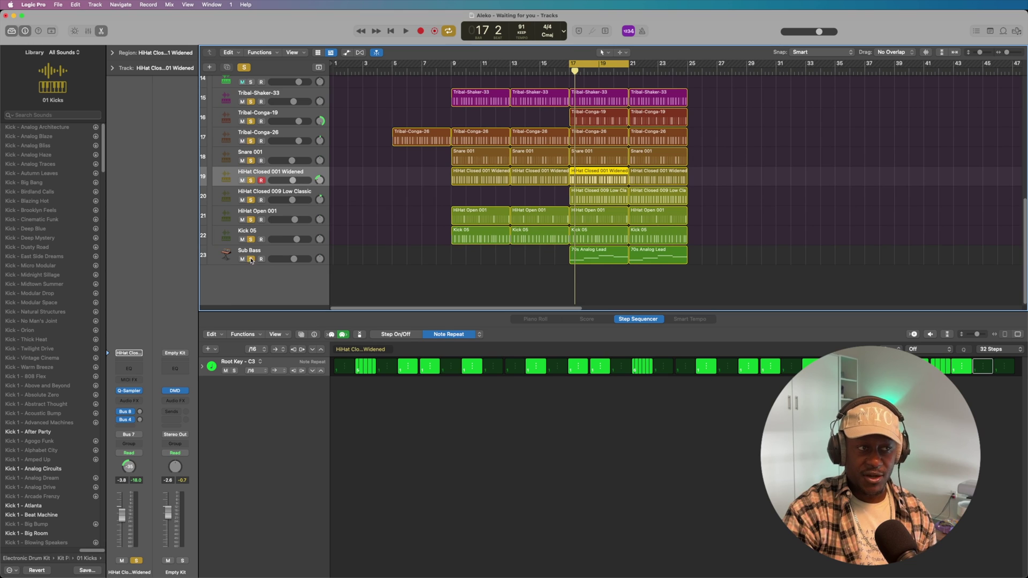
left_click(283, 253)
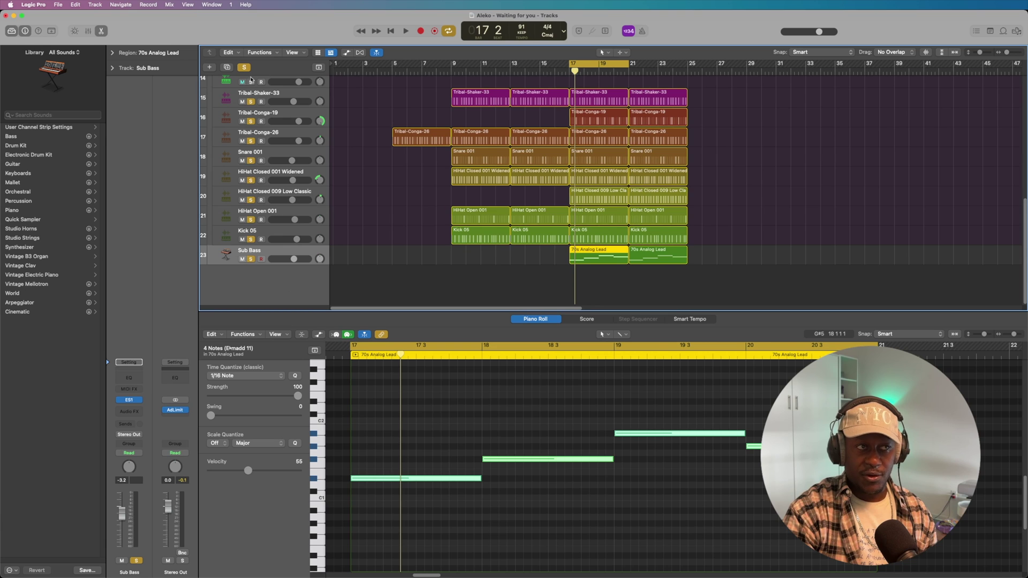
left_click(251, 259)
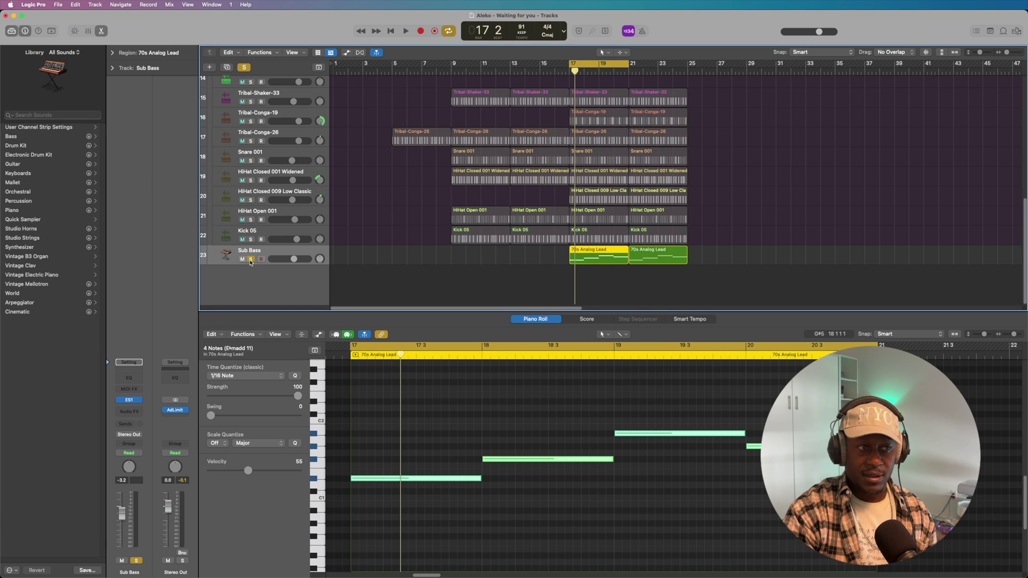
left_click(405, 31)
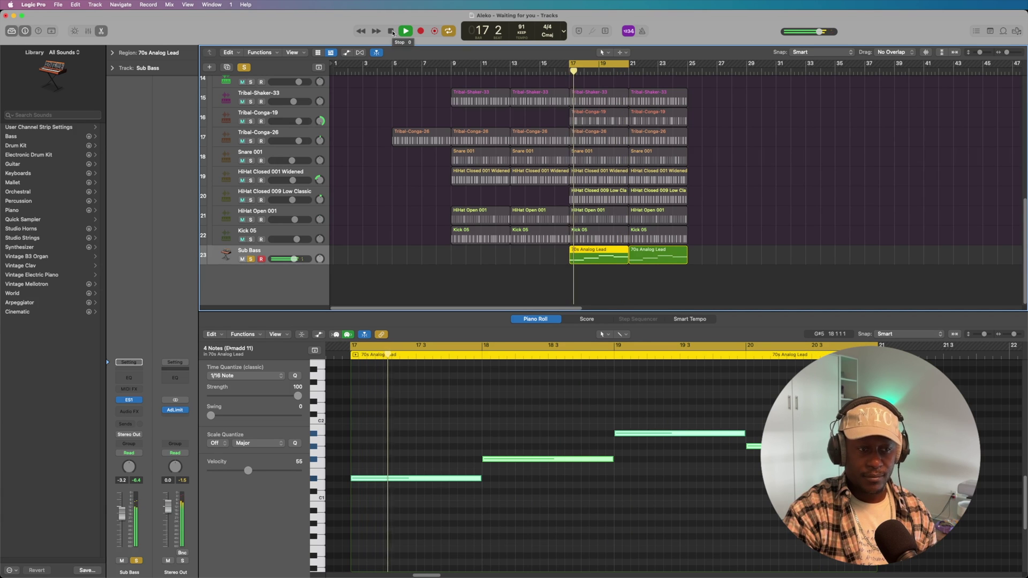
left_click(391, 31)
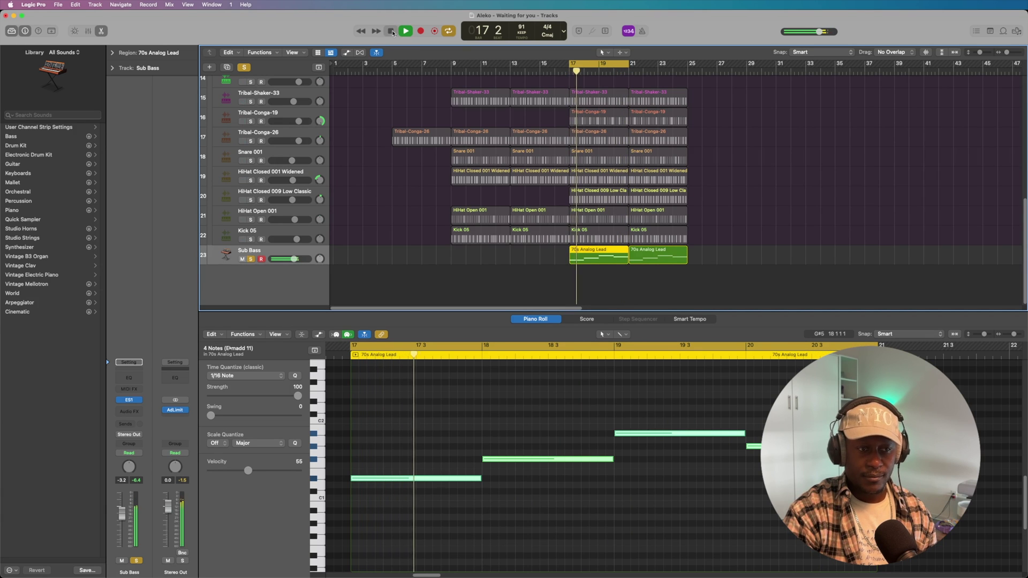
left_click(250, 259)
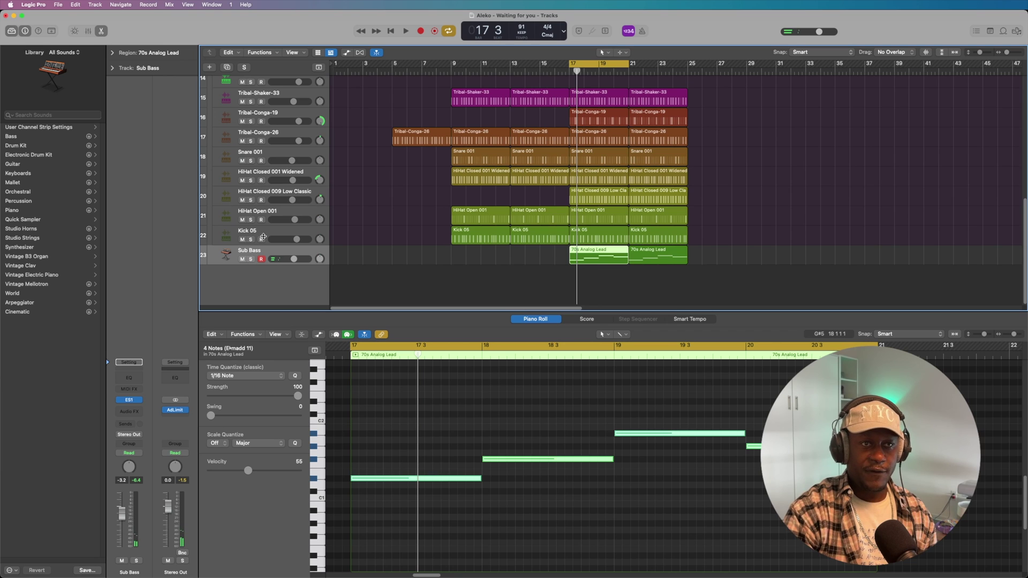
Solo Classic Electric Piano, collapse the Analog Waves track stack, and start playing the loop.
scroll(295, 198, "up", 10)
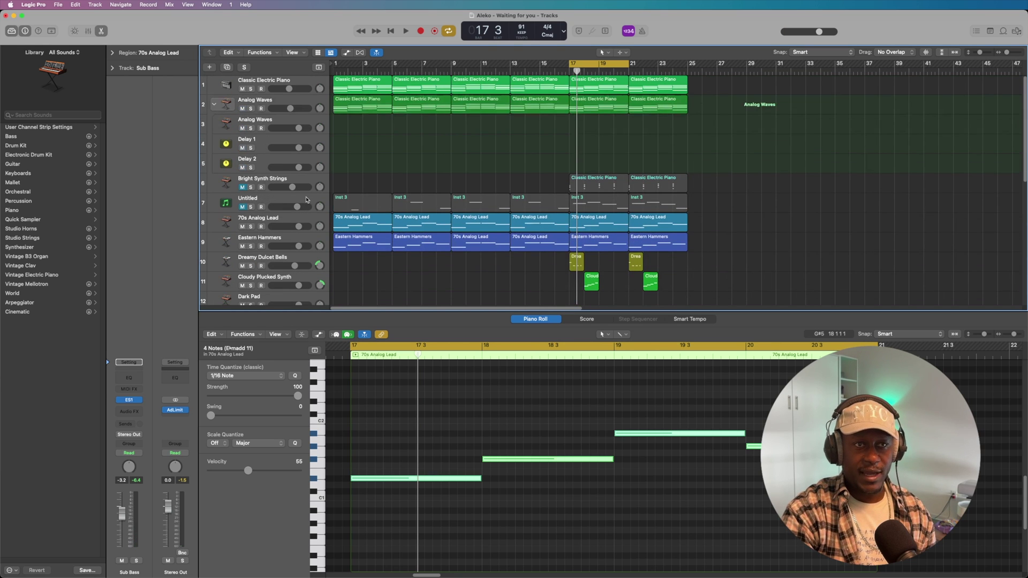
left_click(251, 89)
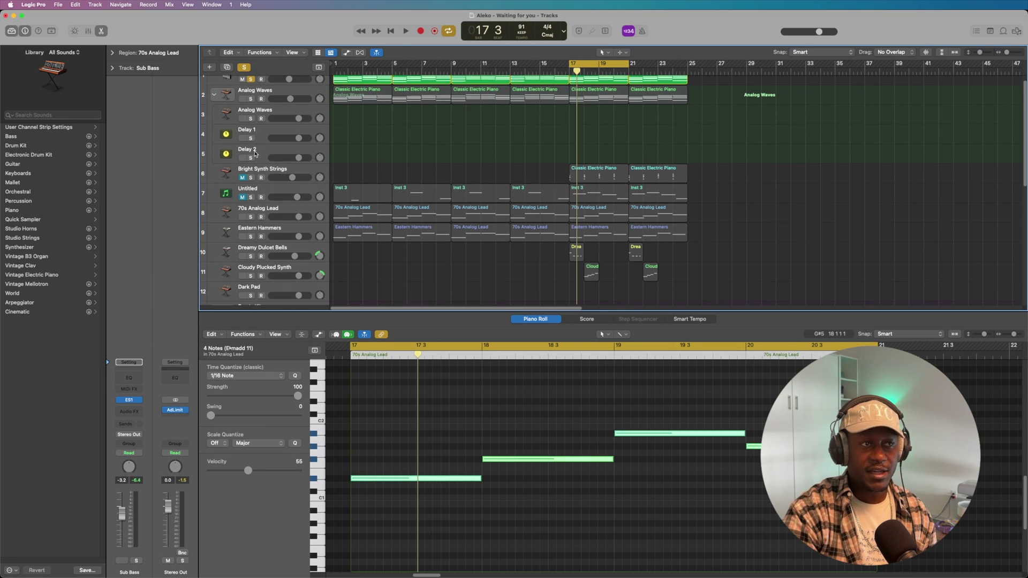
left_click(214, 104)
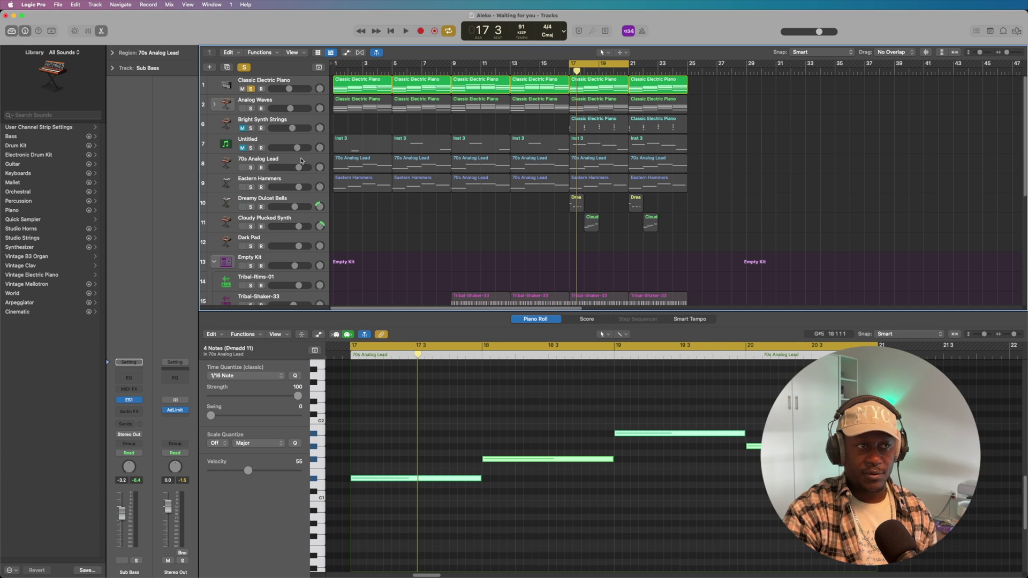
left_click(403, 31)
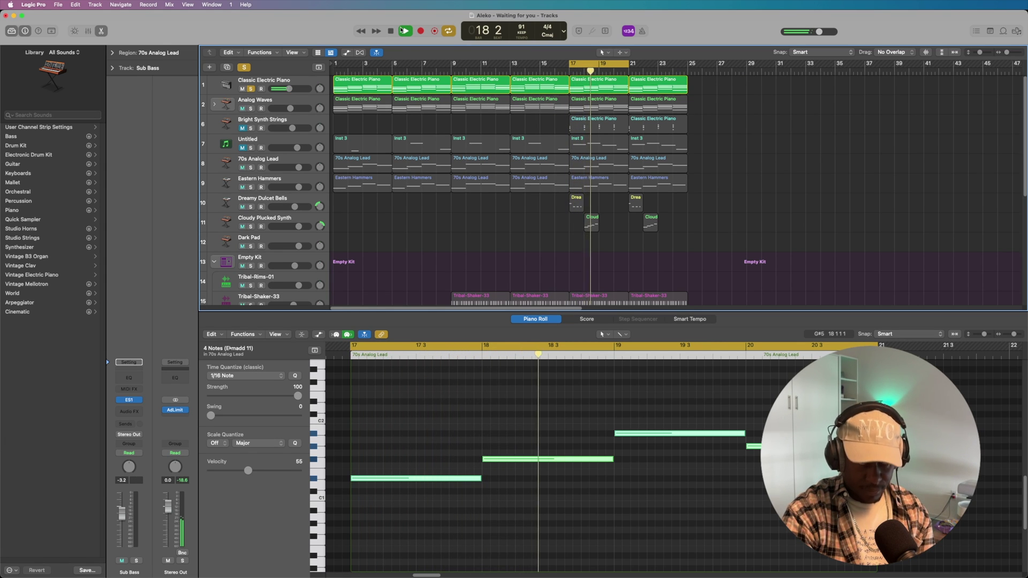
Add Analog Waves, Bright Synth Strings and the Untitled track to the solo one by one while the loop plays.
left_click(252, 109)
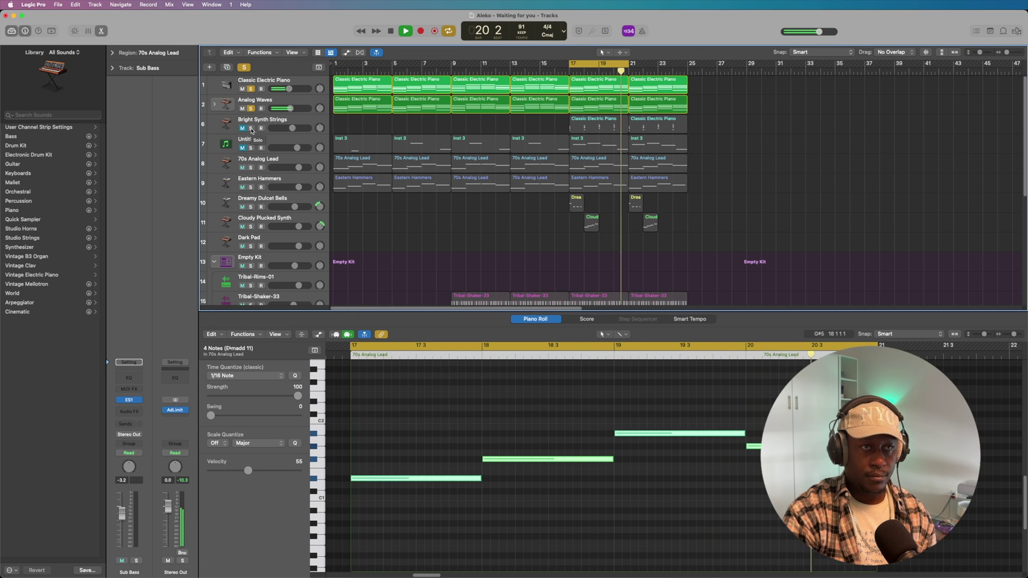
left_click(251, 129)
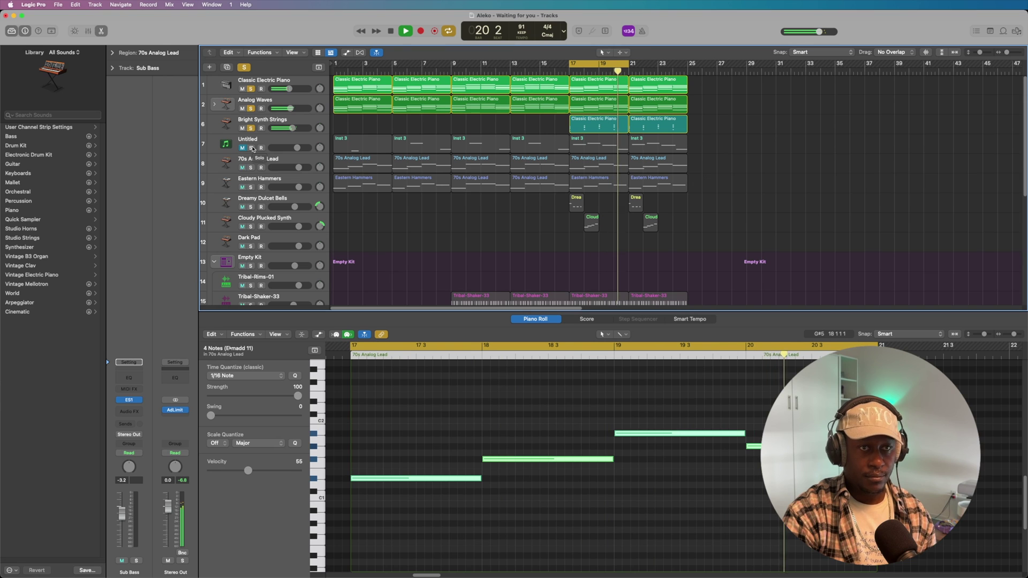
left_click(253, 149)
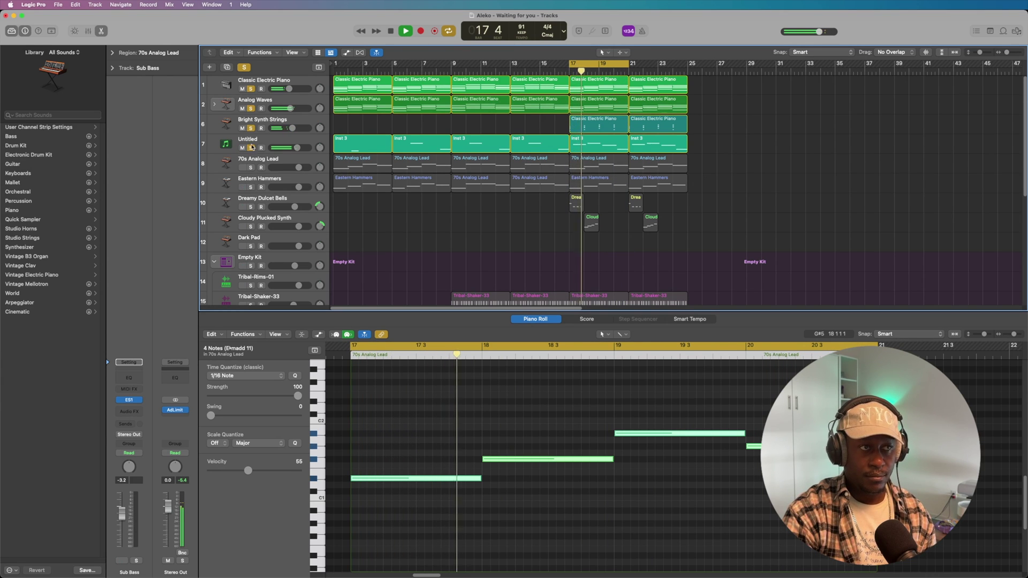
Bring 70s Analog Lead and Eastern Hammers into the soloed layers during playback.
scroll(253, 147, "down", 1)
scroll(253, 143, "down", 1)
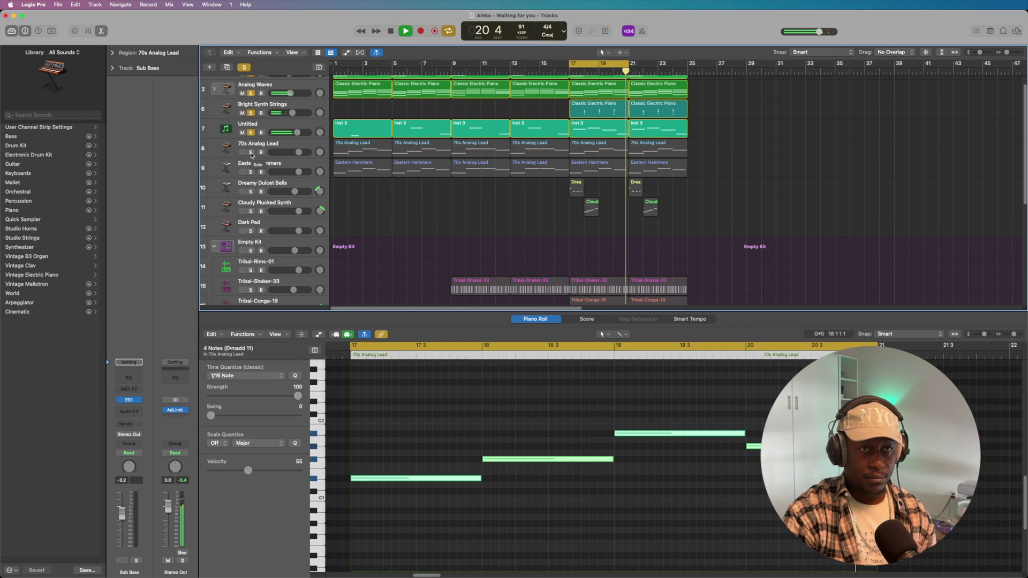
left_click(251, 154)
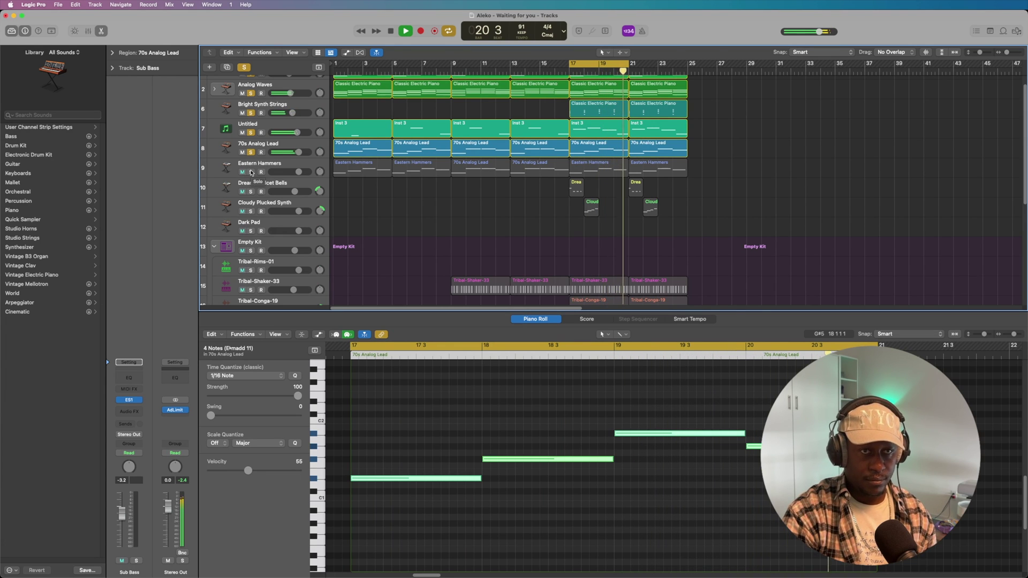
left_click(251, 172)
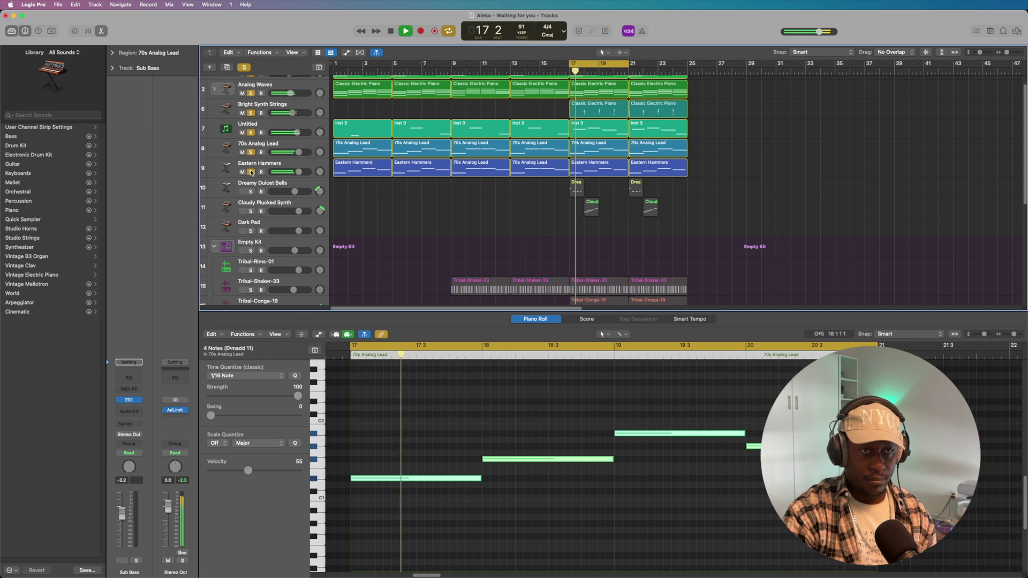
Add Dreamy Dulcet Bells and Cloudy Plucked Synth to the soloed tracks as the loop keeps playing.
scroll(251, 172, "down", 1)
scroll(251, 172, "down", 1)
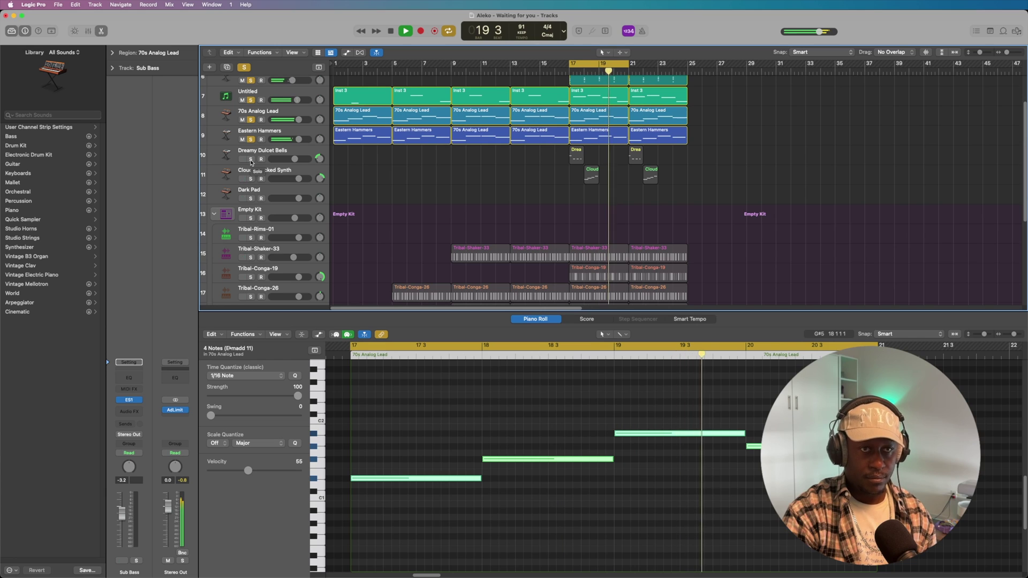
left_click(251, 159)
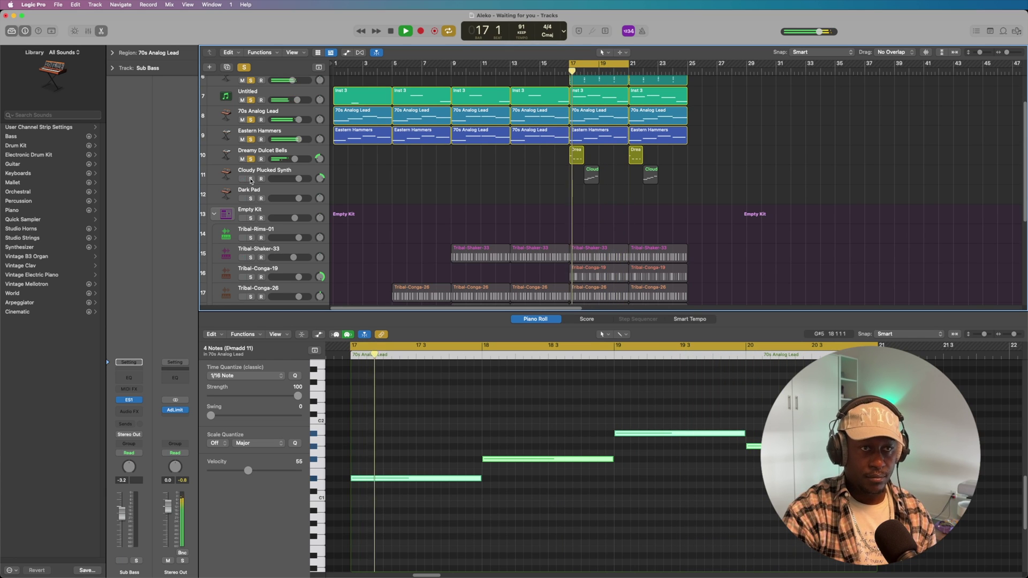
left_click(251, 179)
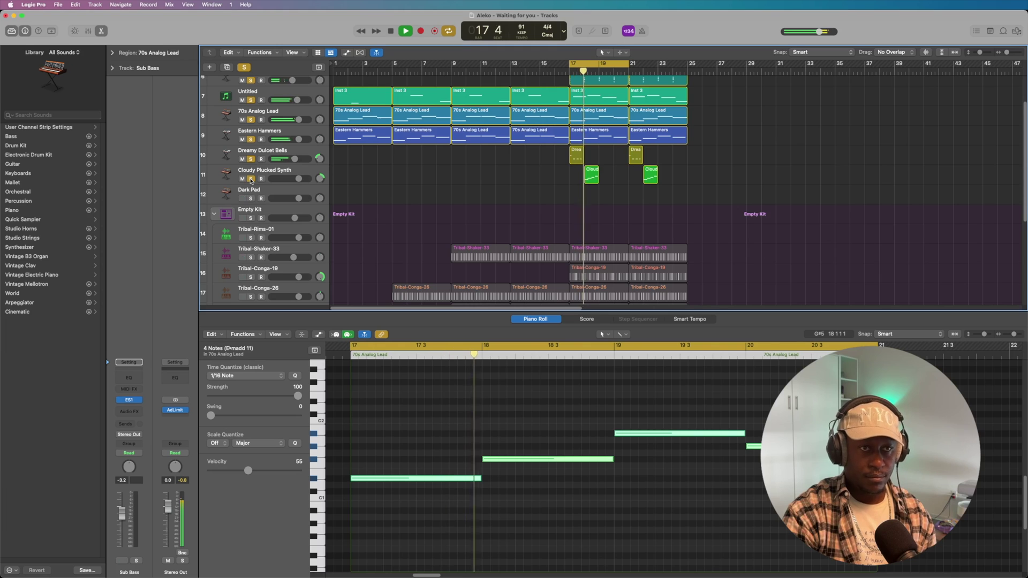
Layer in Tribal-Conga-26, Tribal-Conga-19, Snare 001 and Tribal-Shaker-33 by soloing each in turn during playback.
scroll(250, 180, "down", 5)
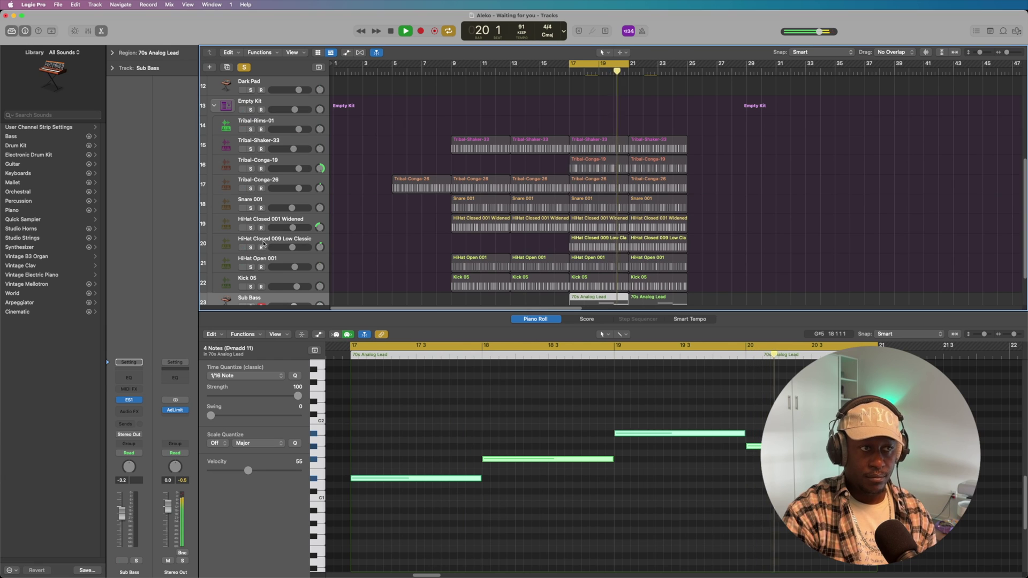
left_click(251, 189)
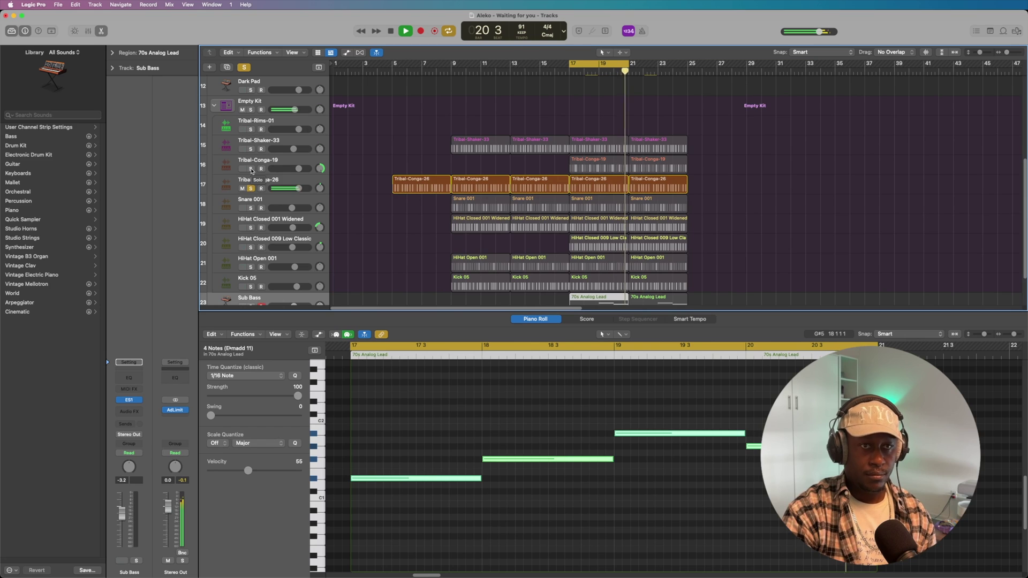
left_click(251, 169)
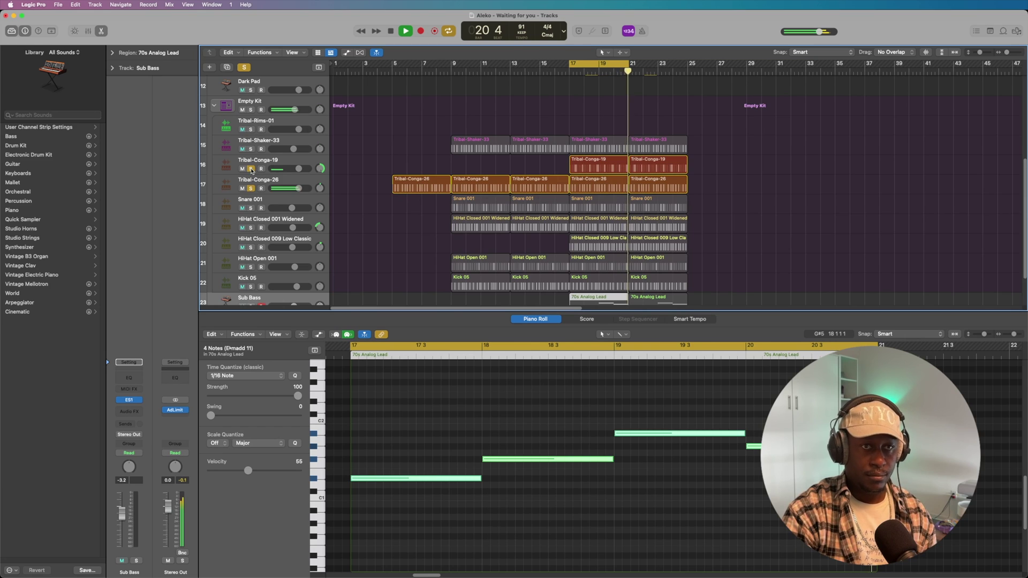
left_click(250, 208)
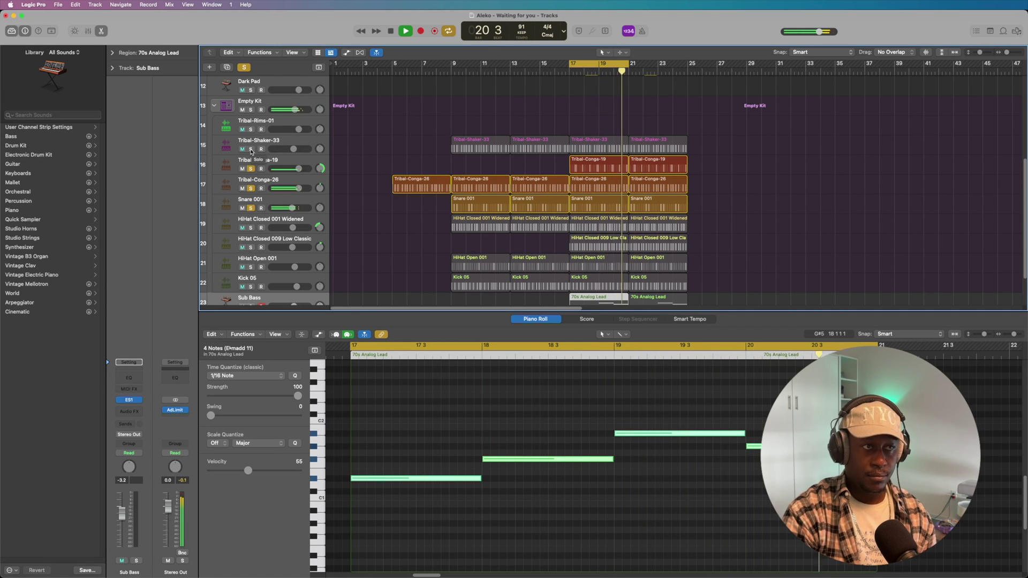
left_click(251, 149)
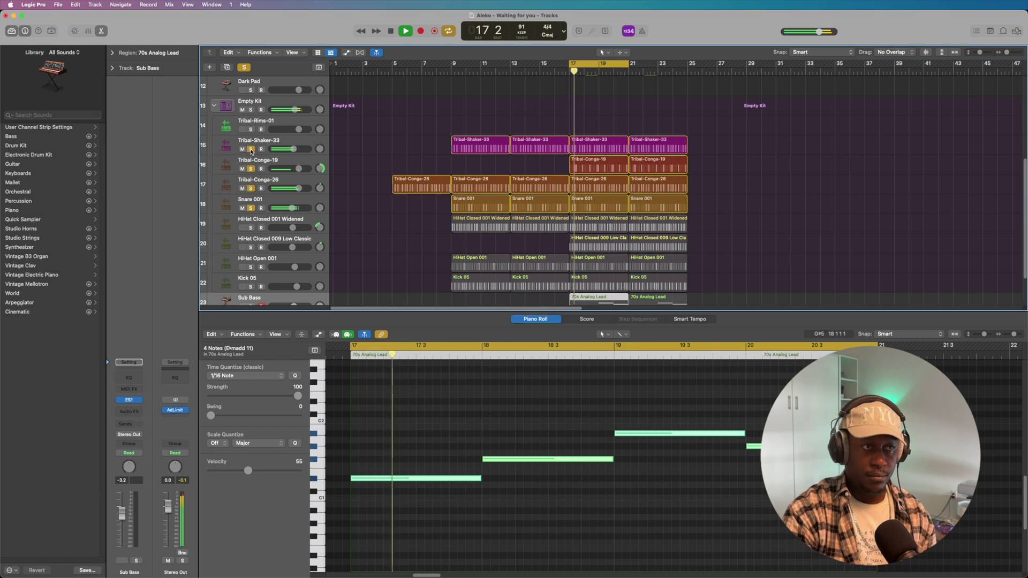
Solo HiHat Closed 001 Widened and HiHat Closed 009 Low Classic on top of the playing layers.
scroll(252, 152, "down", 3)
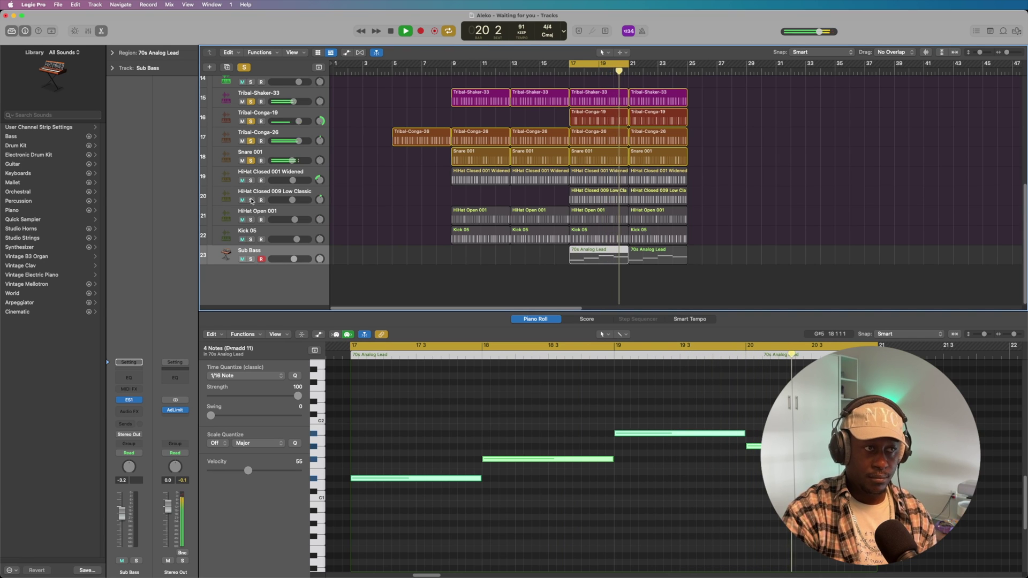
left_click(251, 181)
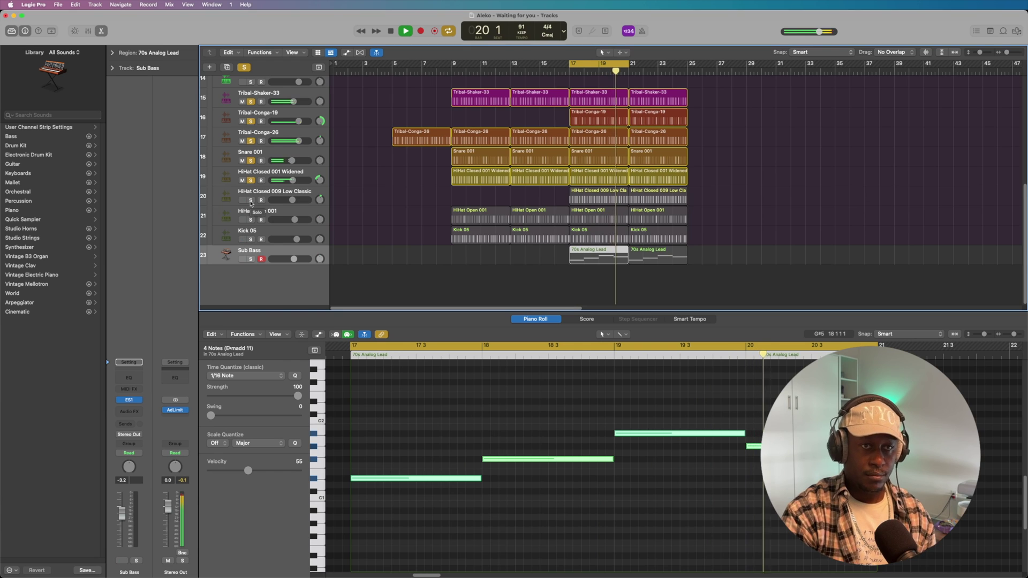
left_click(250, 201)
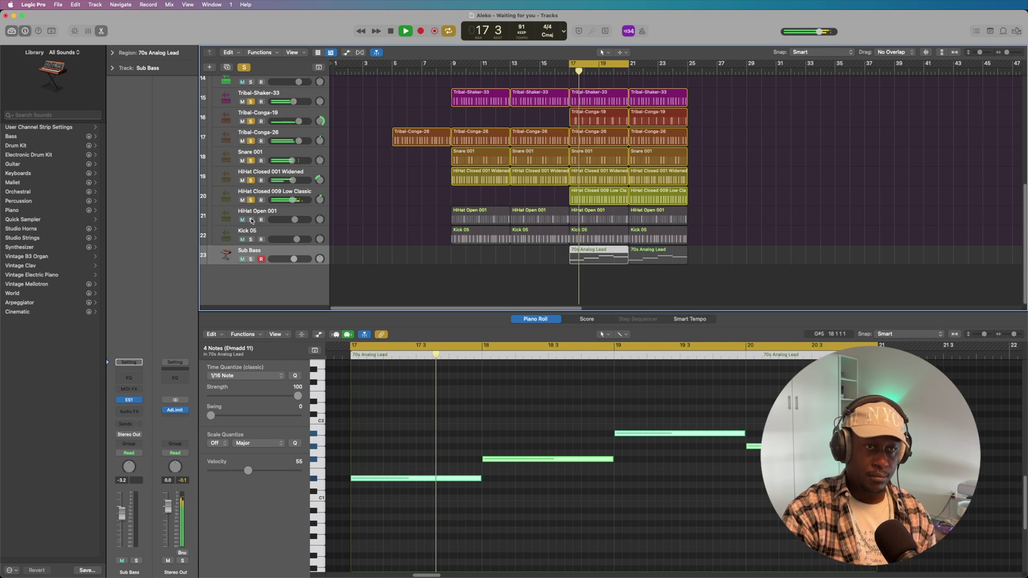
Solo HiHat Open 001, Kick 05 and Sub Bass in turn on top of the playing layers.
left_click(251, 219)
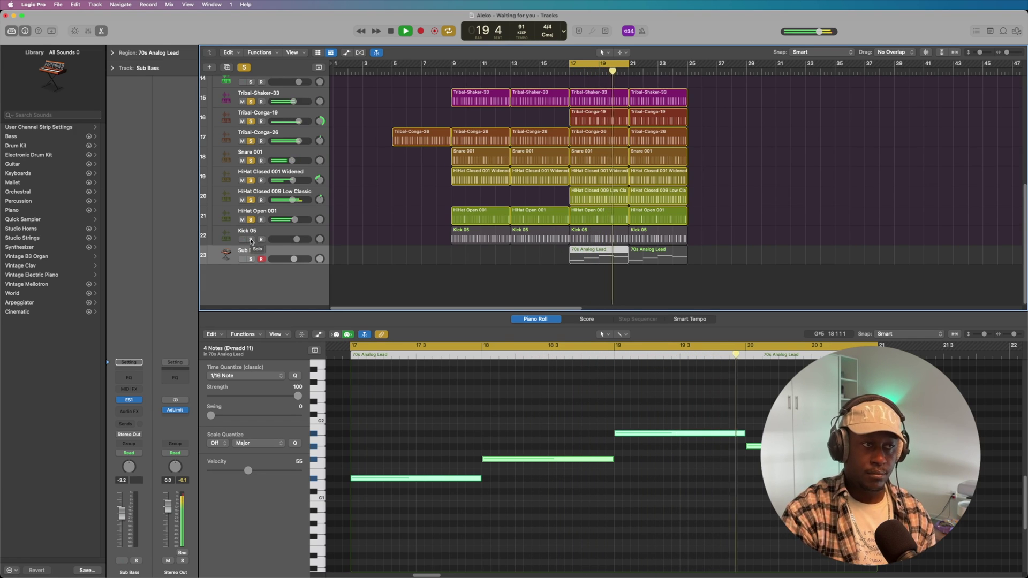
left_click(251, 239)
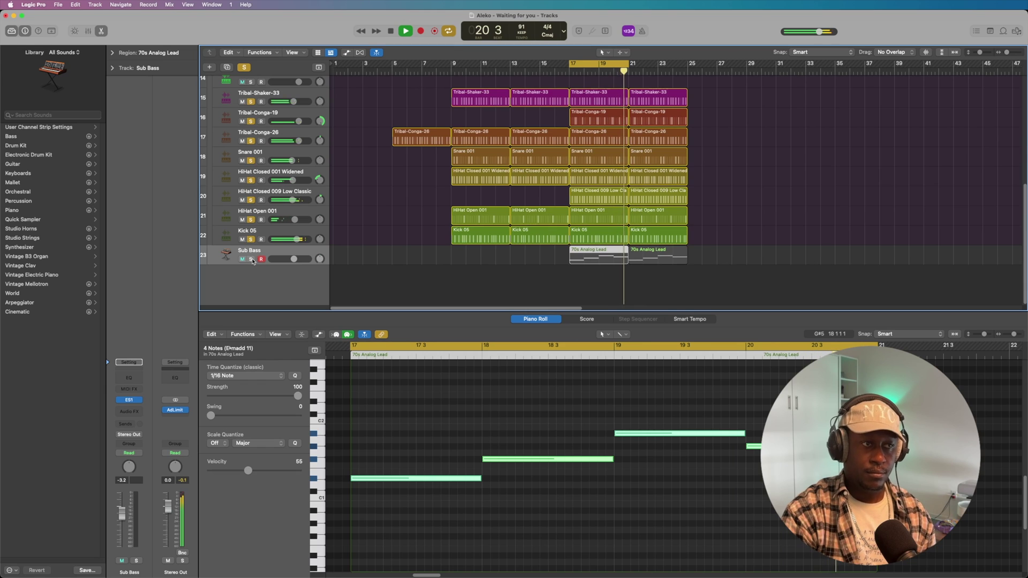
left_click(251, 259)
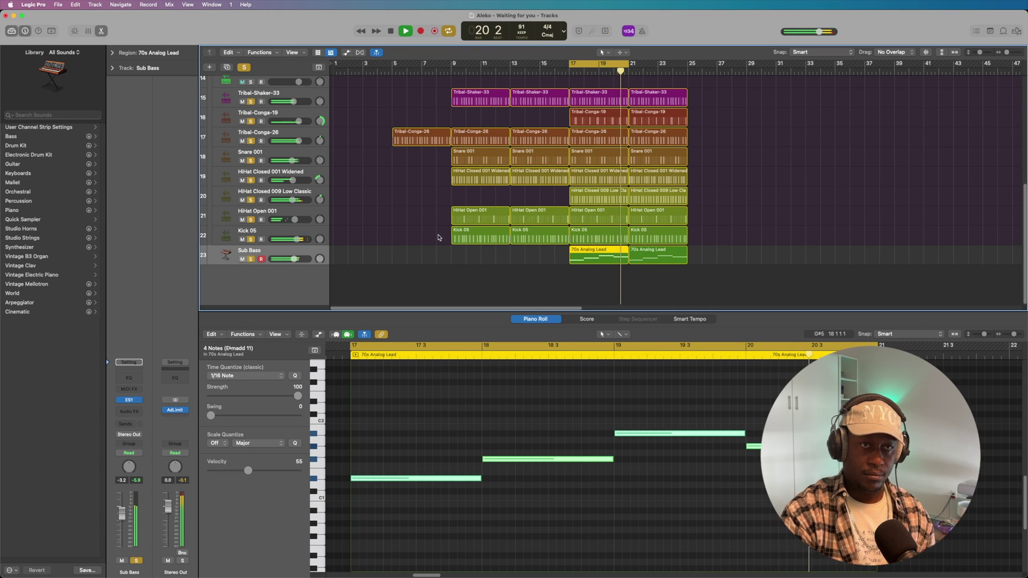
Extend the cycle range in both directions so it spans bars 9 to 25.
scroll(651, 205, "up", 1)
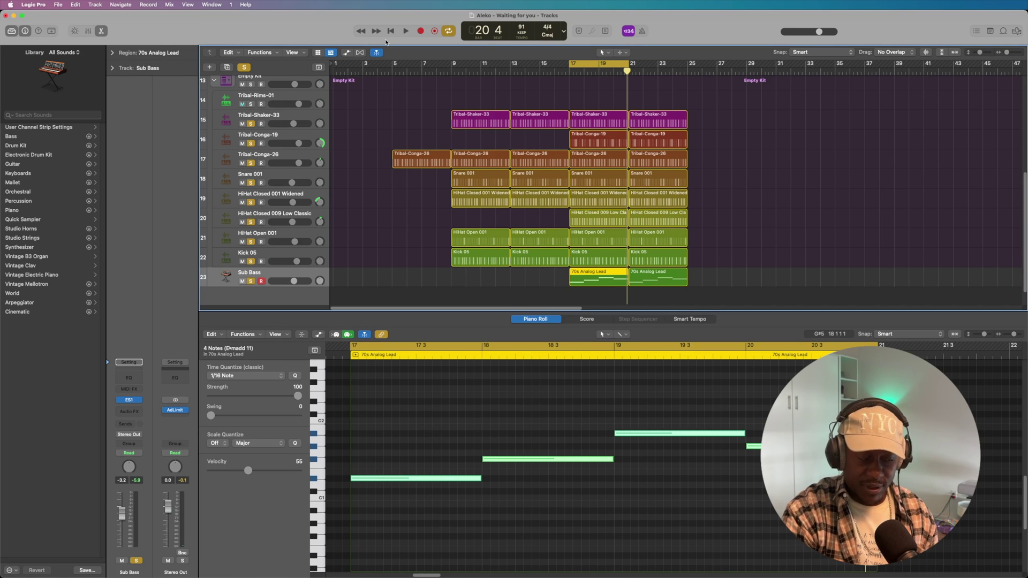
scroll(413, 141, "up", 10)
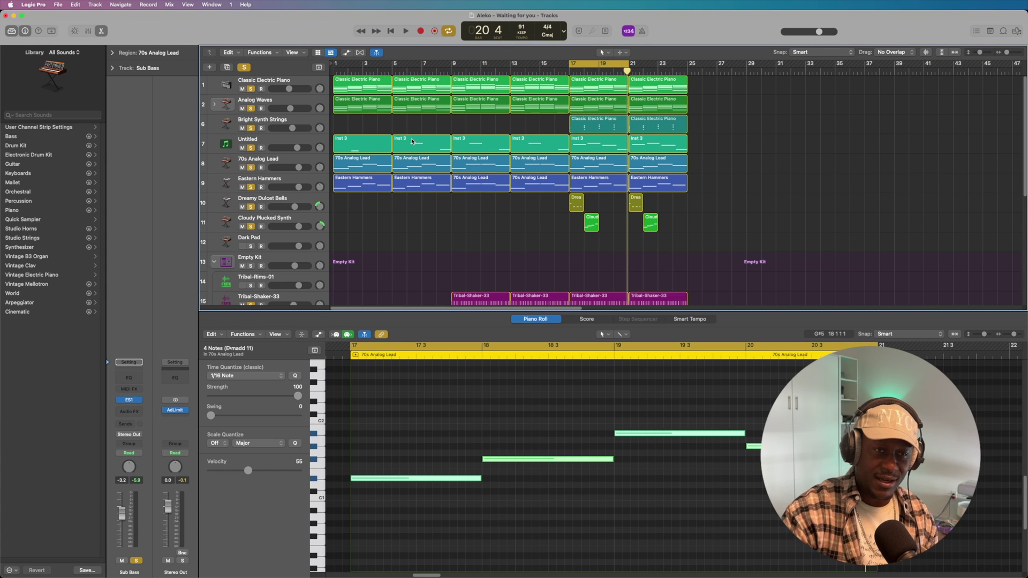
scroll(435, 209, "down", 6)
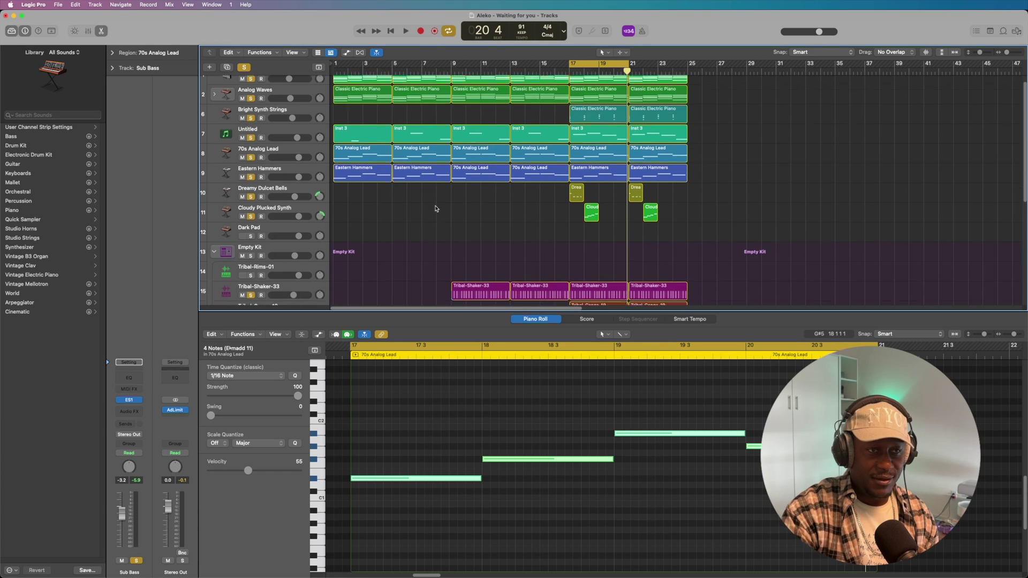
scroll(435, 209, "up", 6)
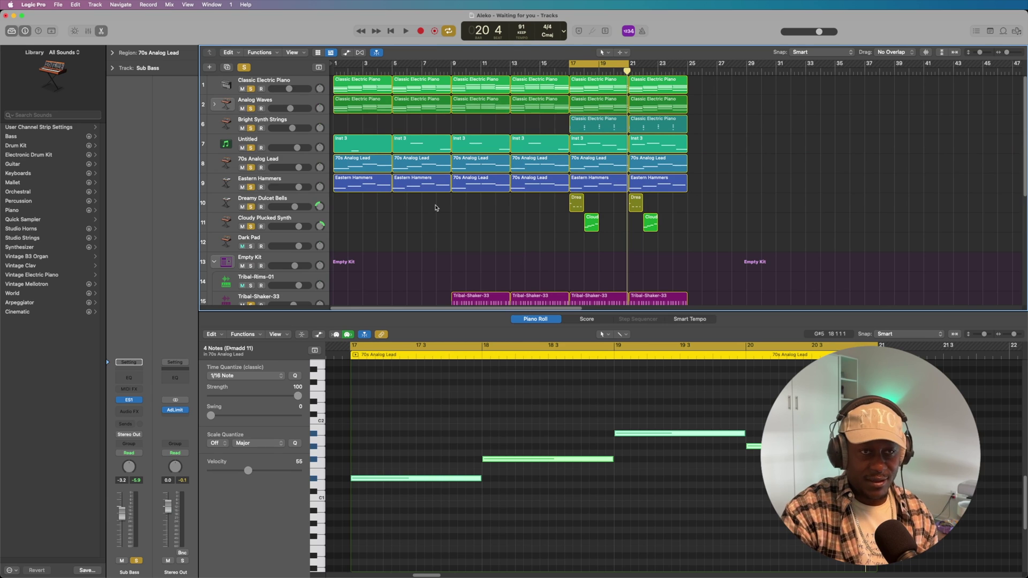
left_click(612, 65)
left_click(625, 65)
left_click_drag(630, 65, 686, 65)
left_click_drag(570, 65, 450, 76)
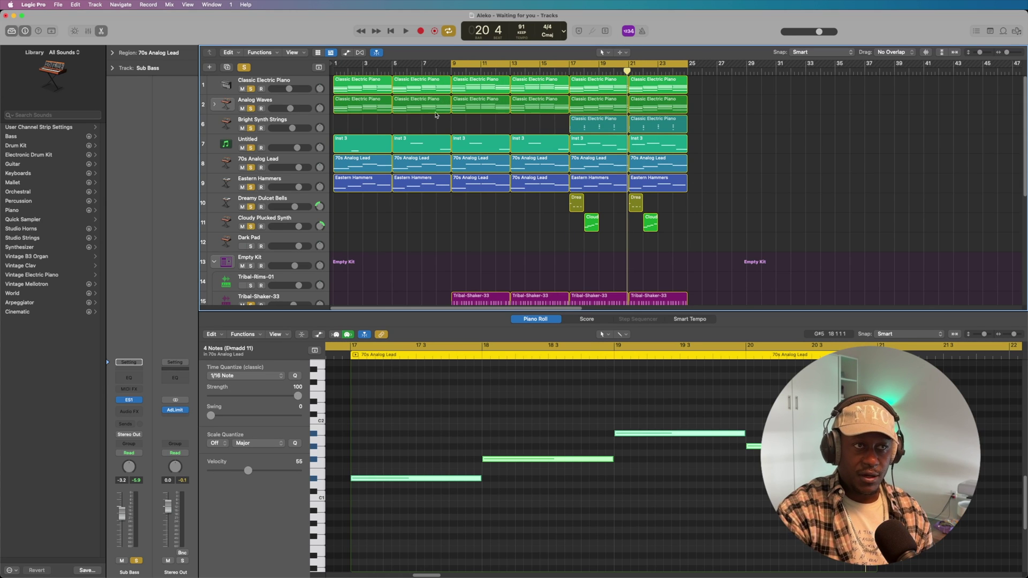
Play the arrangement from bar 1 with the cycle range covering bars 1 to 25.
left_click(391, 32)
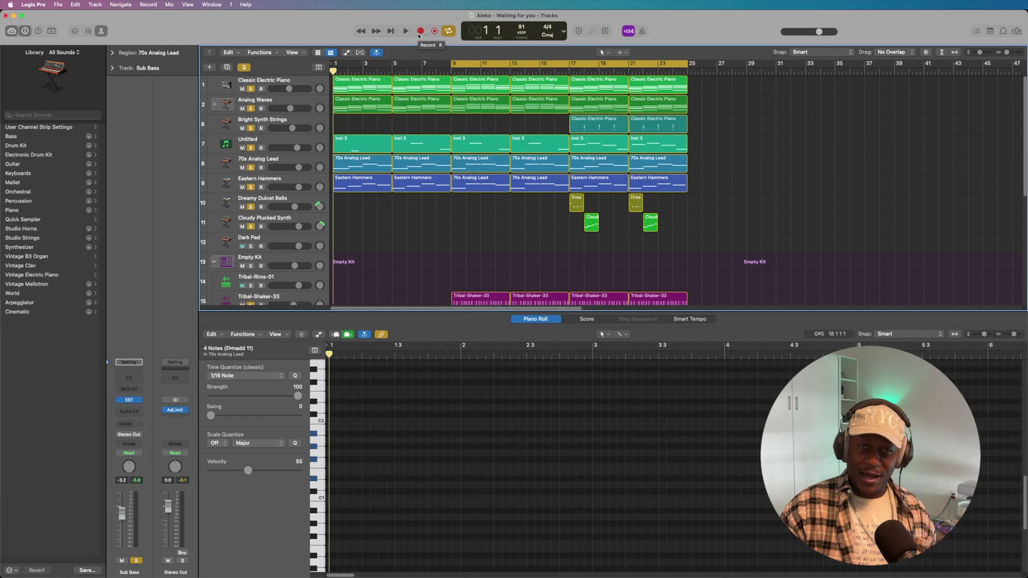
left_click(406, 31)
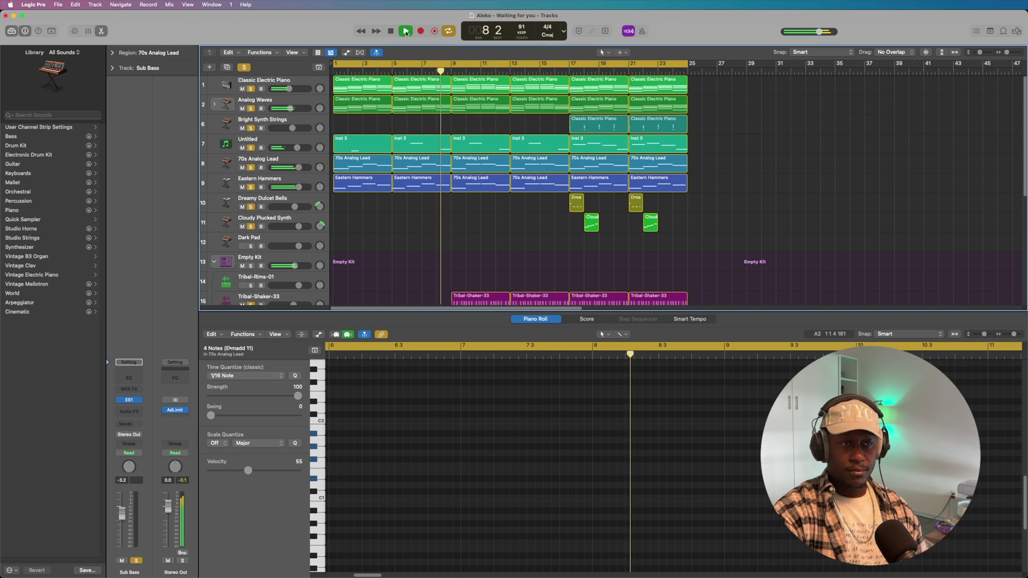
scroll(477, 167, "down", 1)
scroll(478, 167, "down", 1)
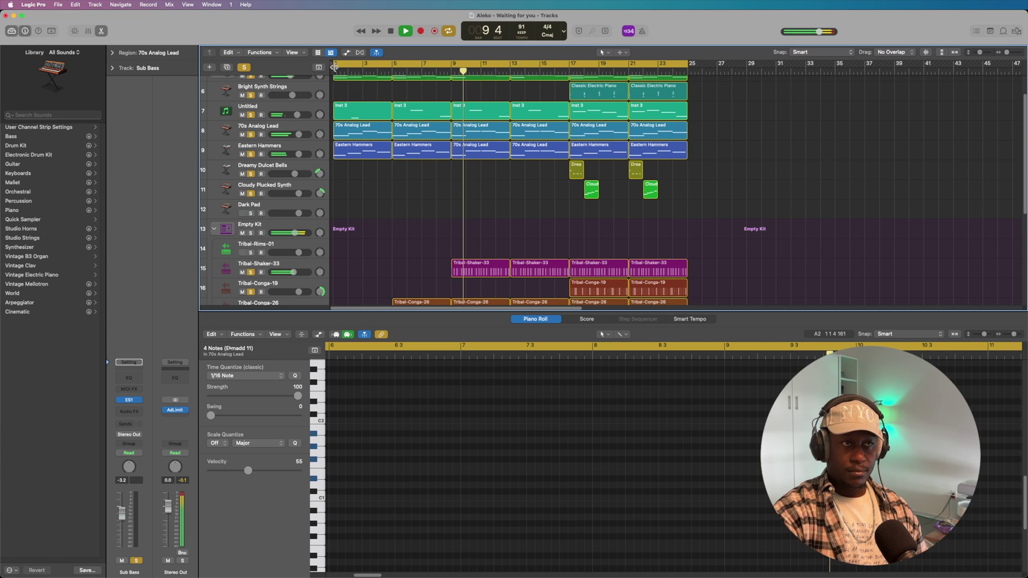
Move the start of the cycle range to bar 9 during playback and look over the melodic, drum and bass tracks.
left_click_drag(335, 67, 450, 70)
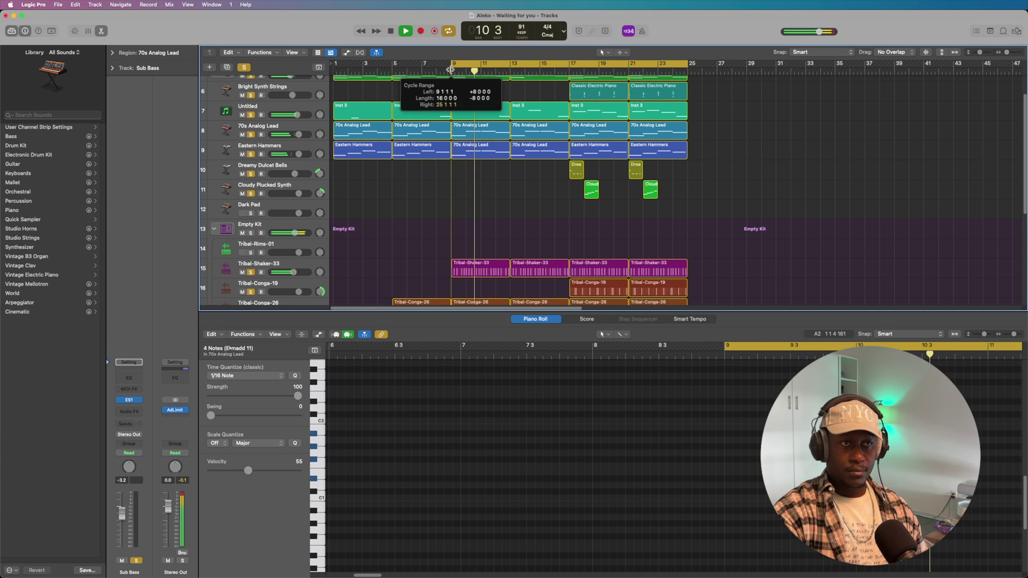
scroll(484, 220, "up", 2)
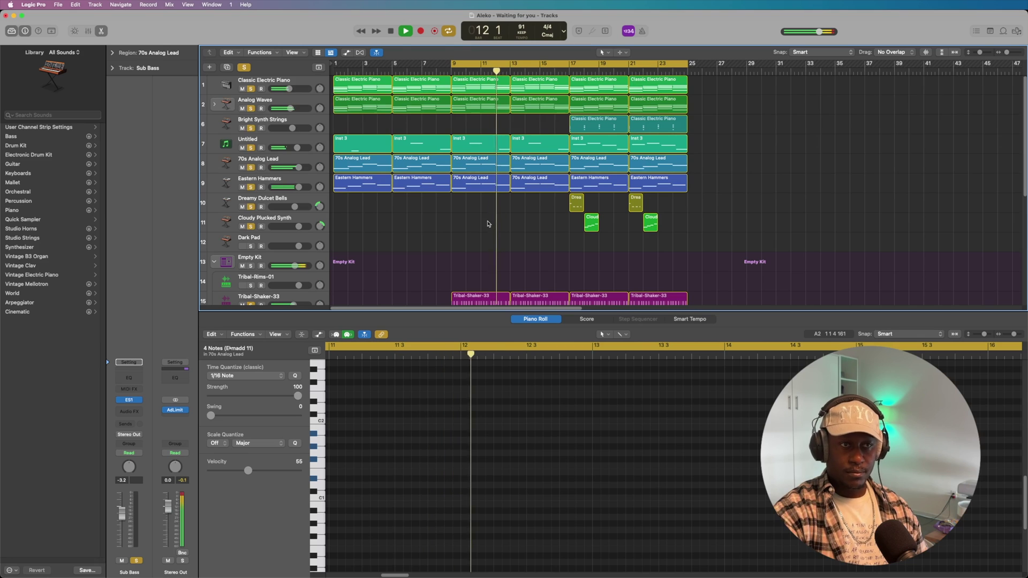
scroll(488, 223, "down", 8)
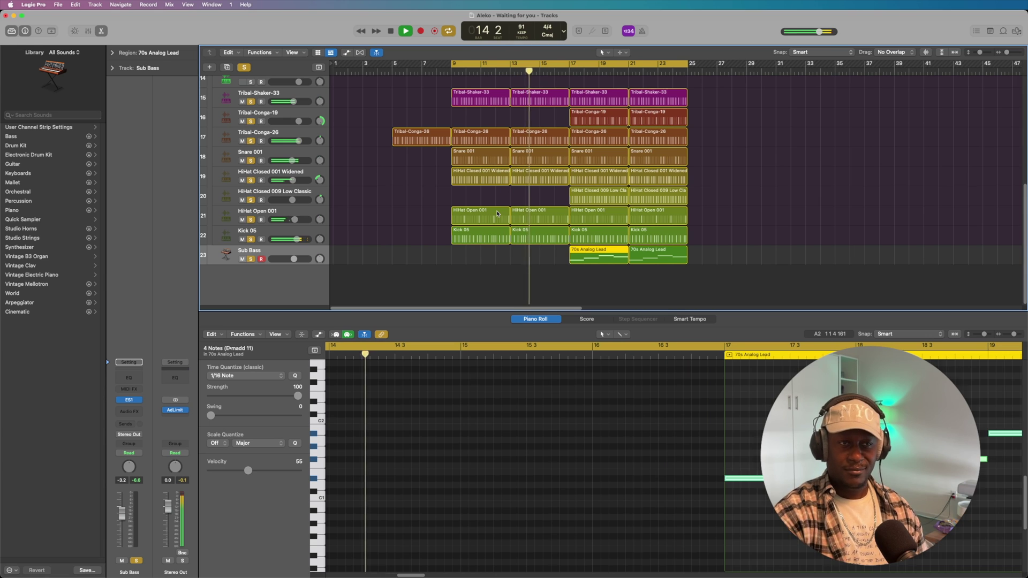
scroll(497, 213, "up", 5)
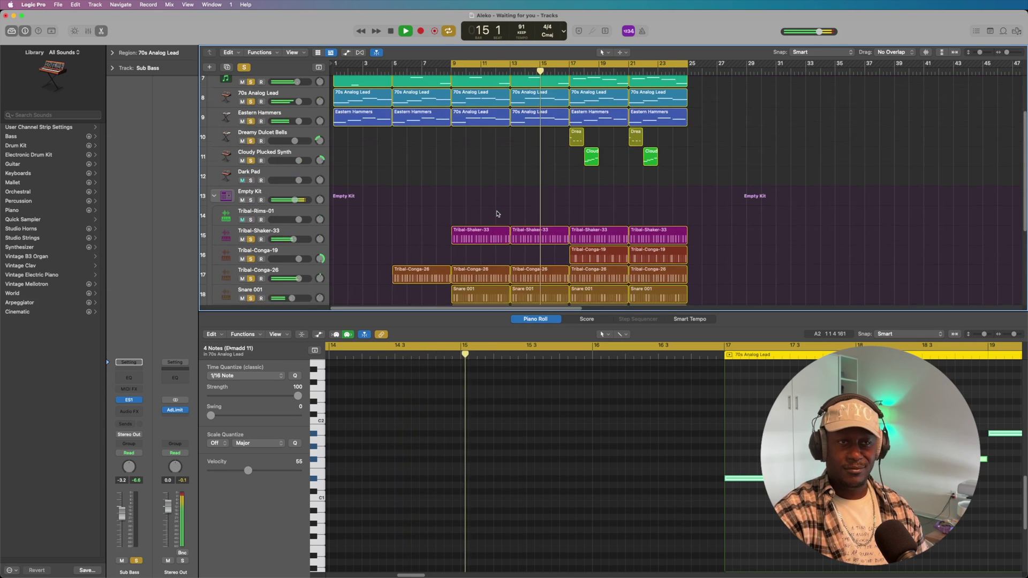